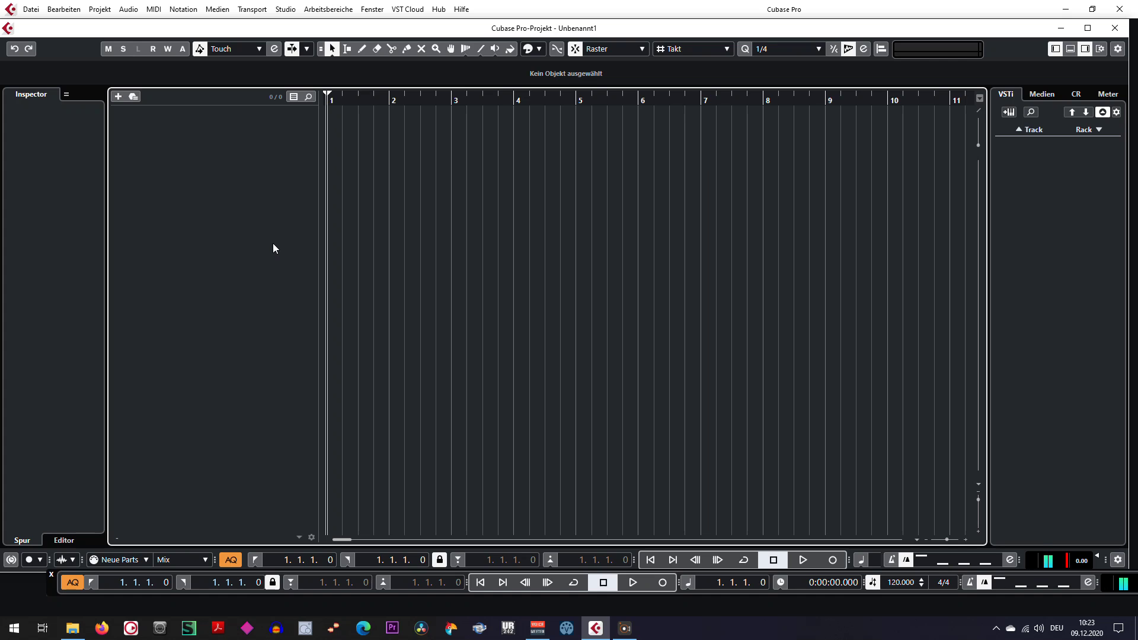
# - Add an instrument track using Best Service Engine 2 with Stereo Out as its audio output
pyautogui.rightClick(222, 194)
pyautogui.click(173, 236)
pyautogui.rightClick(208, 198)
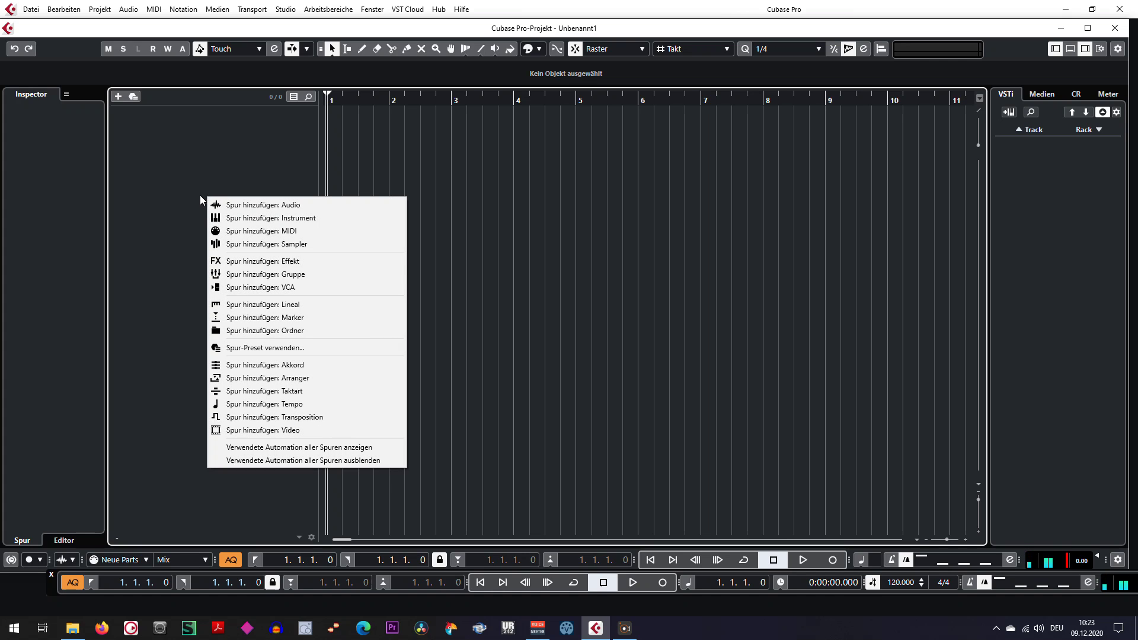
pyautogui.click(255, 224)
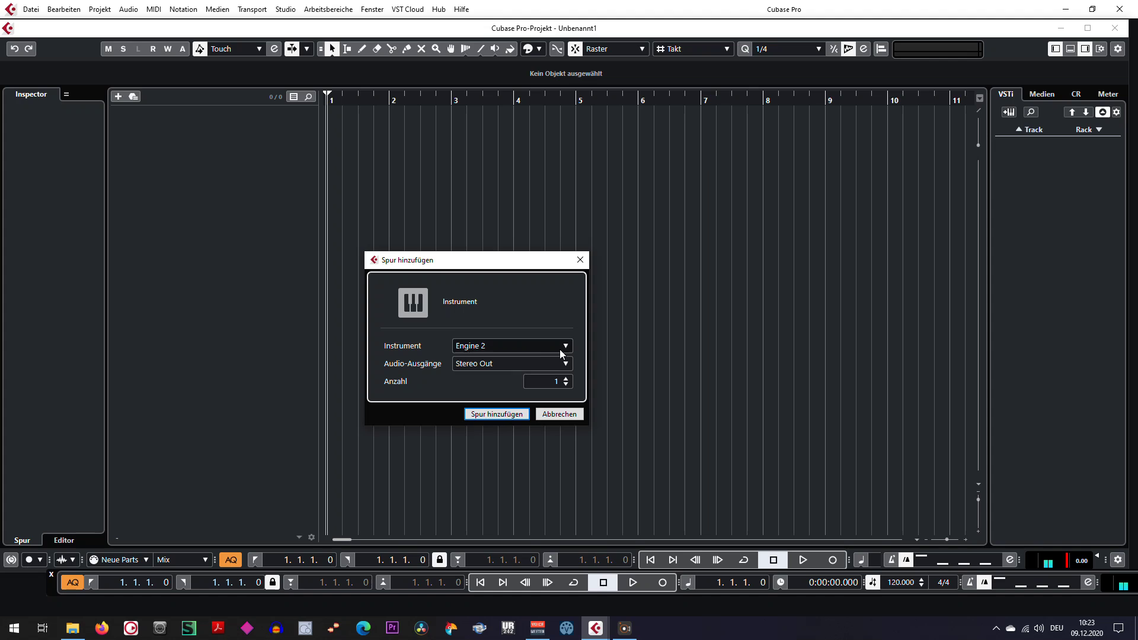
pyautogui.click(470, 347)
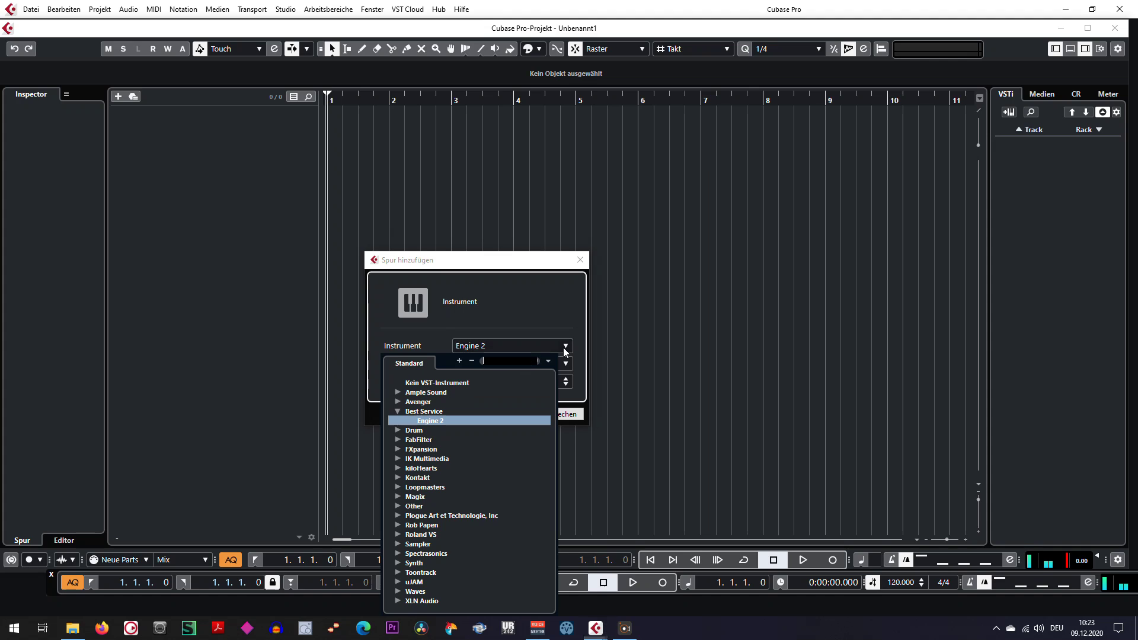
pyautogui.click(635, 399)
pyautogui.click(496, 415)
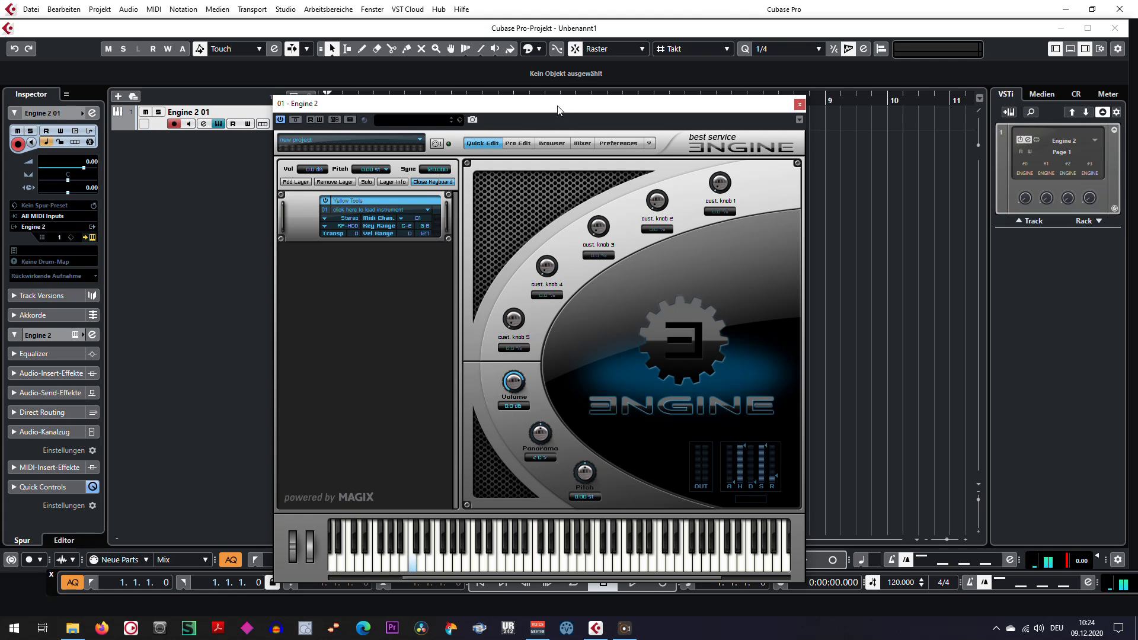
# - Move the Engine 2 plugin window aside so it no longer covers the track list
pyautogui.moveTo(557, 110); pyautogui.dragTo(582, 105)
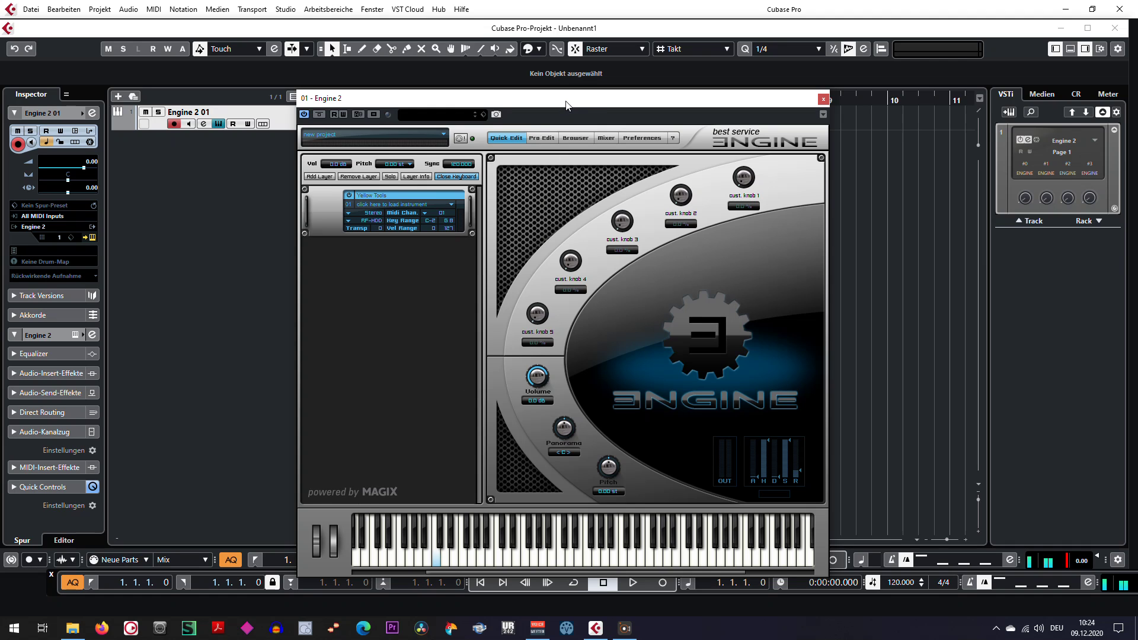
pyautogui.moveTo(566, 104); pyautogui.dragTo(610, 101)
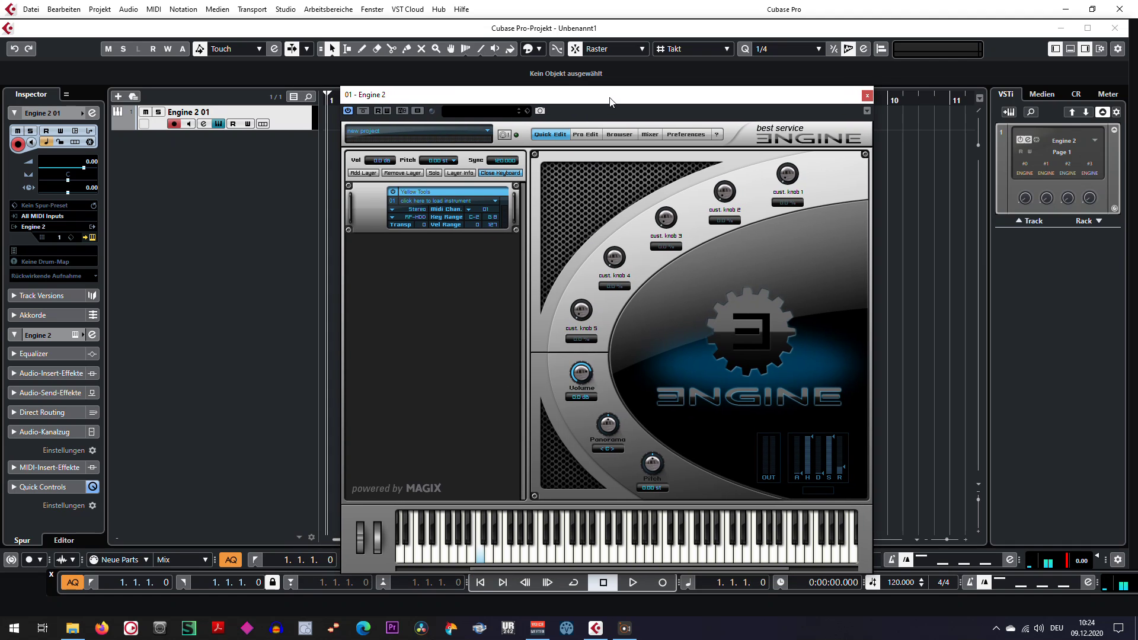
pyautogui.click(231, 194)
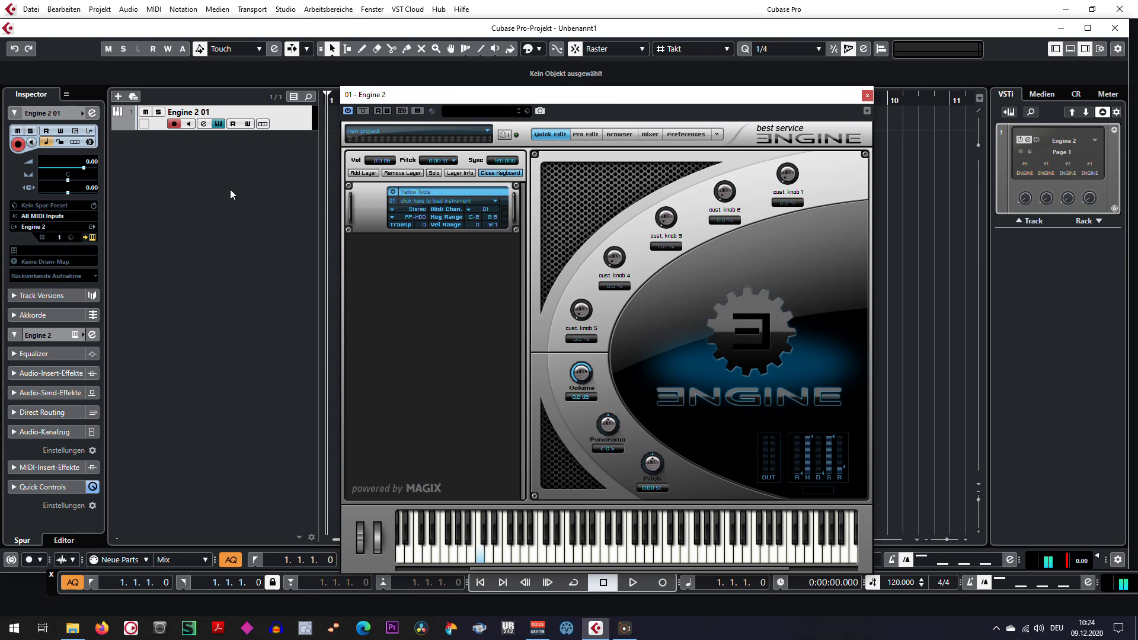
pyautogui.click(867, 111)
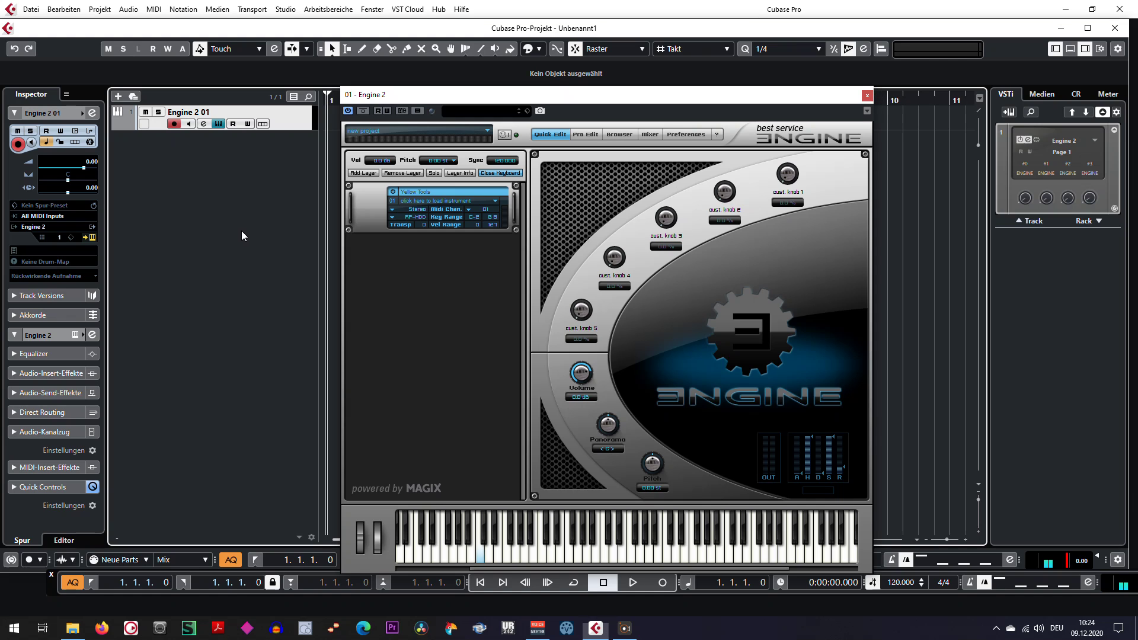
# - Add a second instrument track using the Magix Independence instrument
pyautogui.rightClick(233, 209)
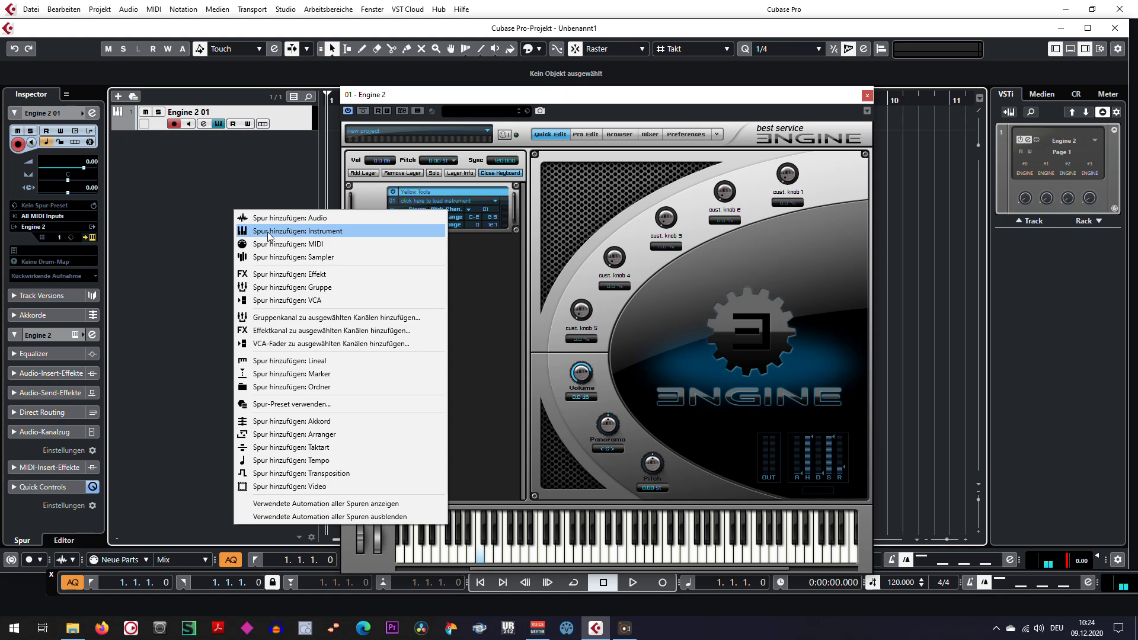
pyautogui.click(265, 237)
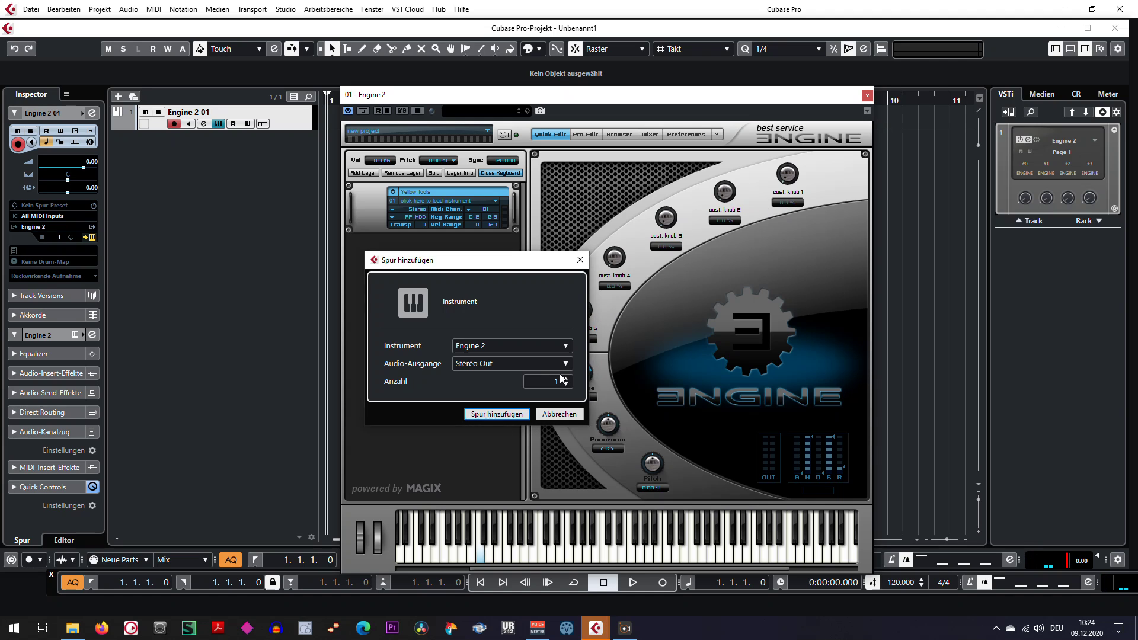
pyautogui.click(521, 346)
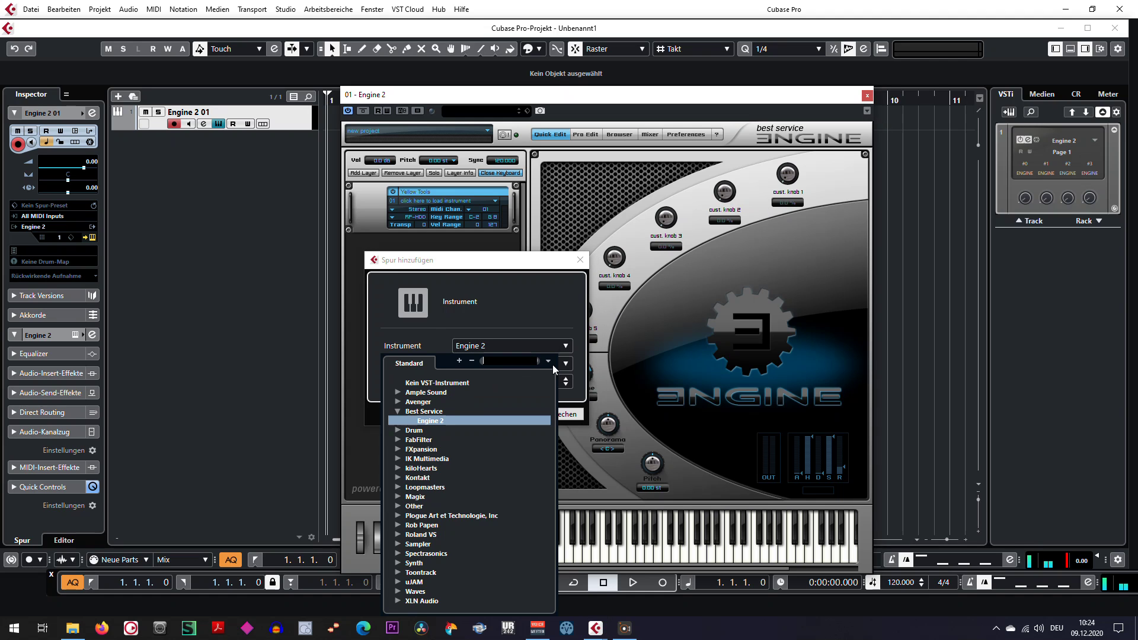
pyautogui.click(397, 411)
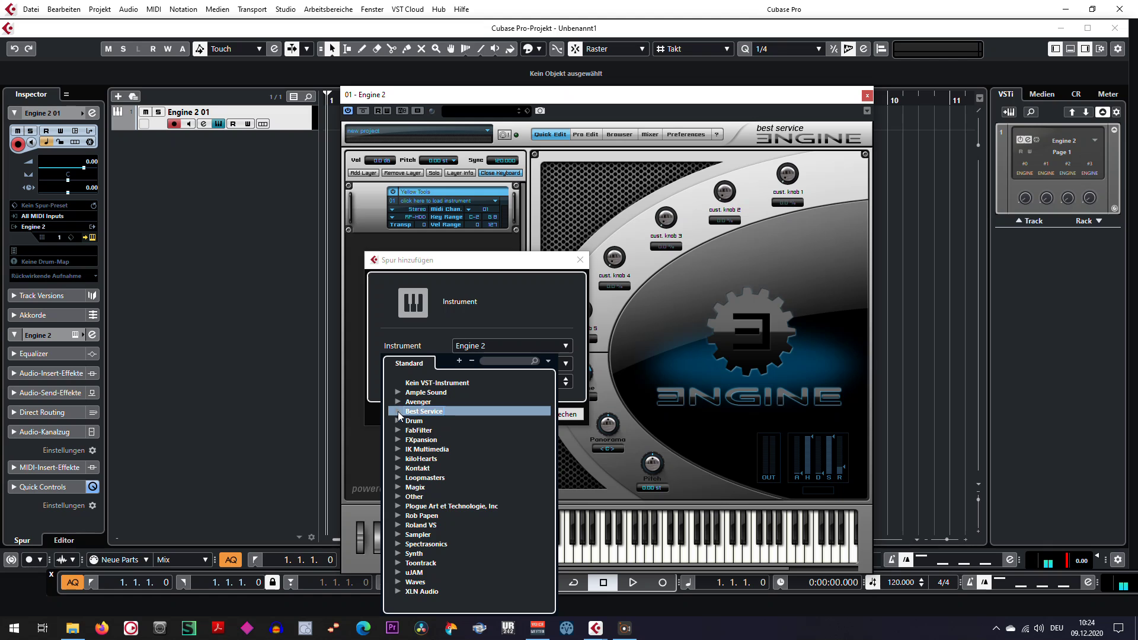
pyautogui.click(398, 487)
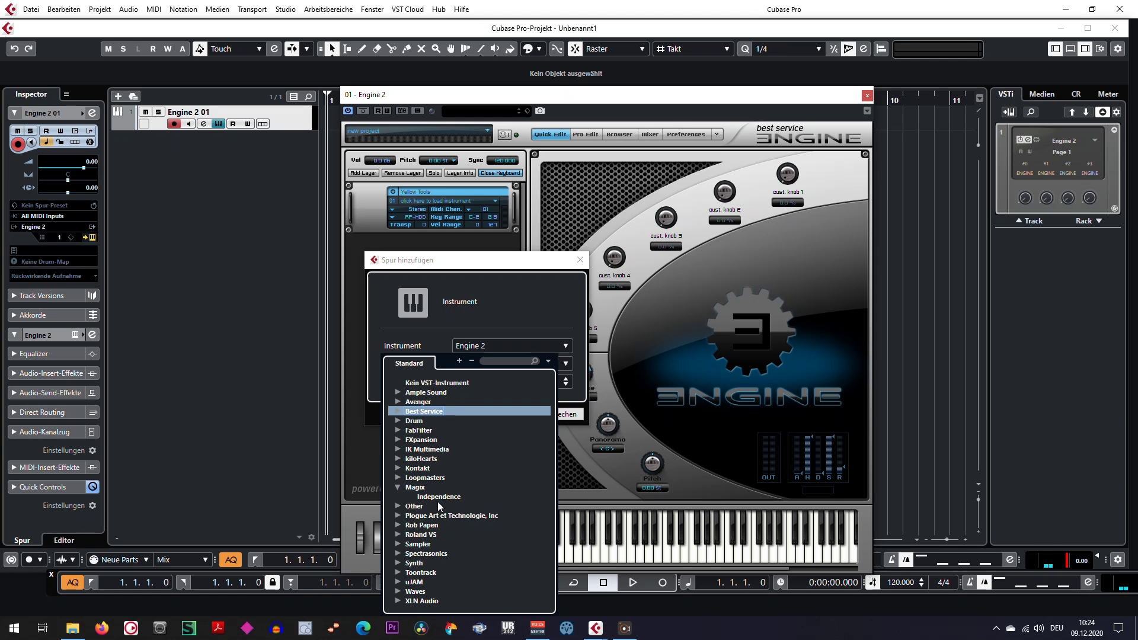
pyautogui.click(439, 497)
pyautogui.click(497, 415)
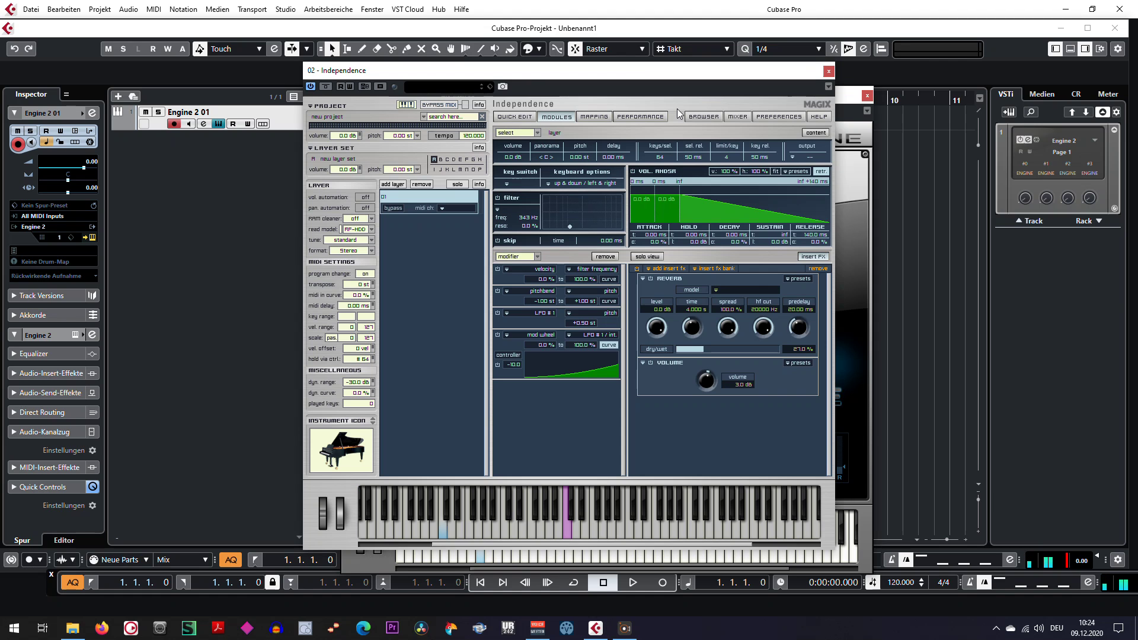
# - Arrange the Independence and Engine 2 windows side by side, with Engine 2 in its Pro Edit view
pyautogui.moveTo(694, 73); pyautogui.dragTo(460, 81)
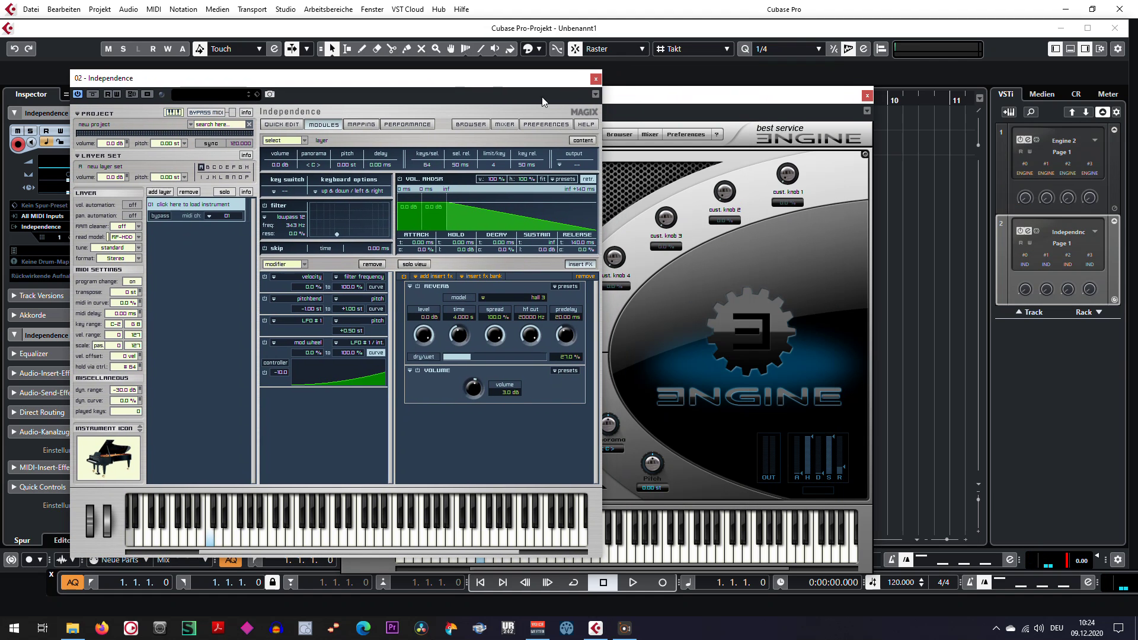
pyautogui.moveTo(634, 92); pyautogui.dragTo(750, 94)
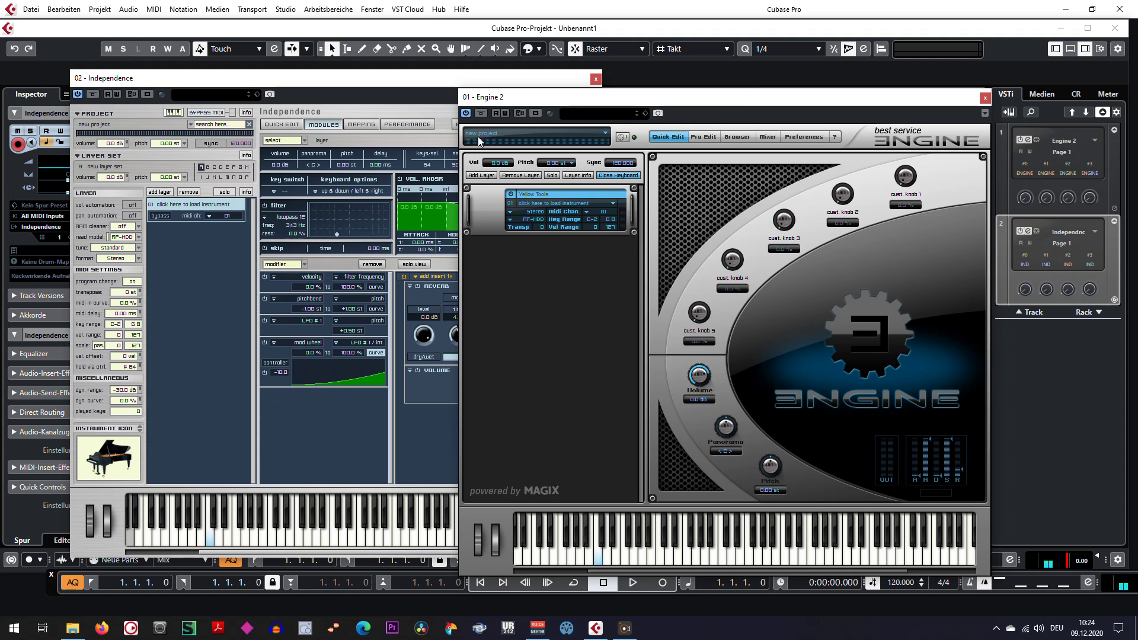
pyautogui.click(704, 137)
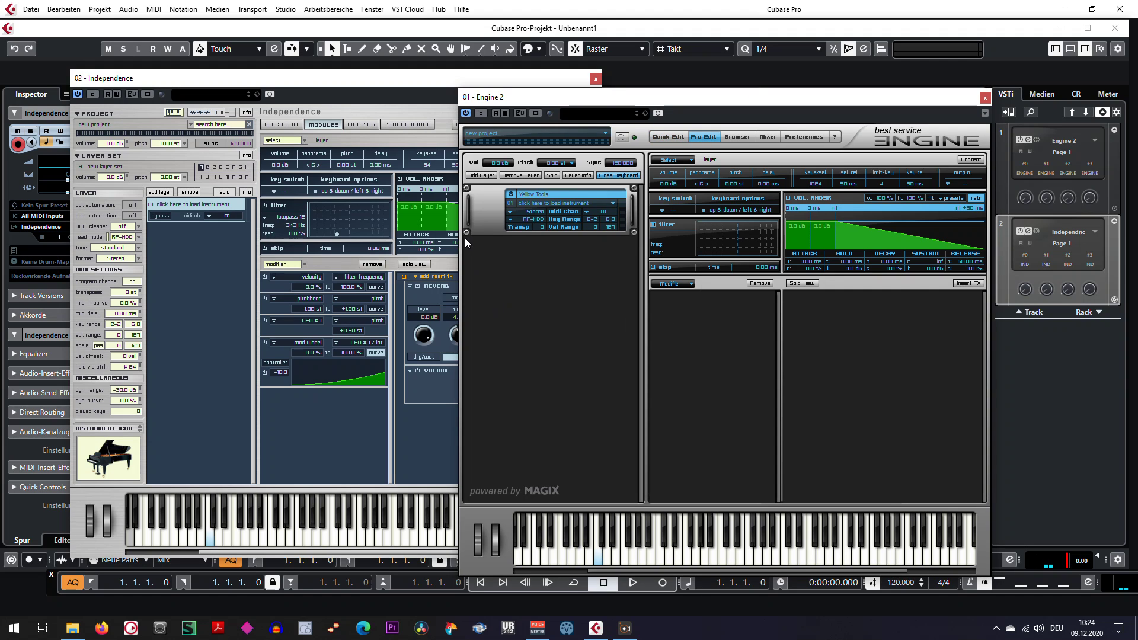
pyautogui.moveTo(638, 104); pyautogui.dragTo(786, 88)
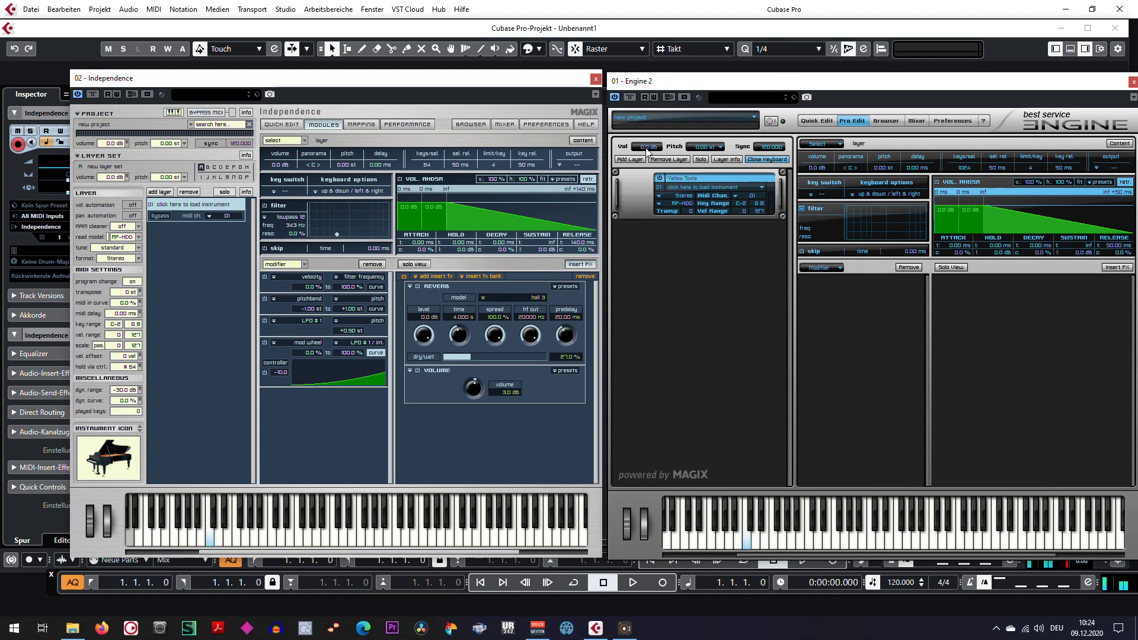
# - Compare the Quick Edit views of both instruments, then Independence's Modules view with Engine 2's Pro Edit view
pyautogui.click(818, 122)
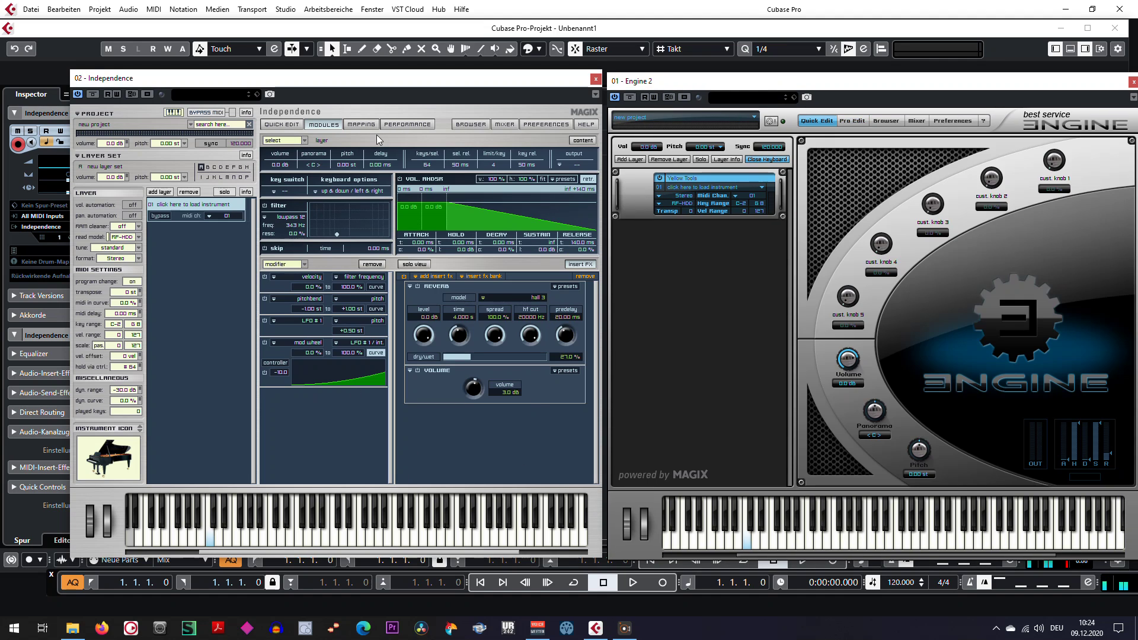
pyautogui.click(283, 125)
pyautogui.click(327, 125)
pyautogui.click(859, 122)
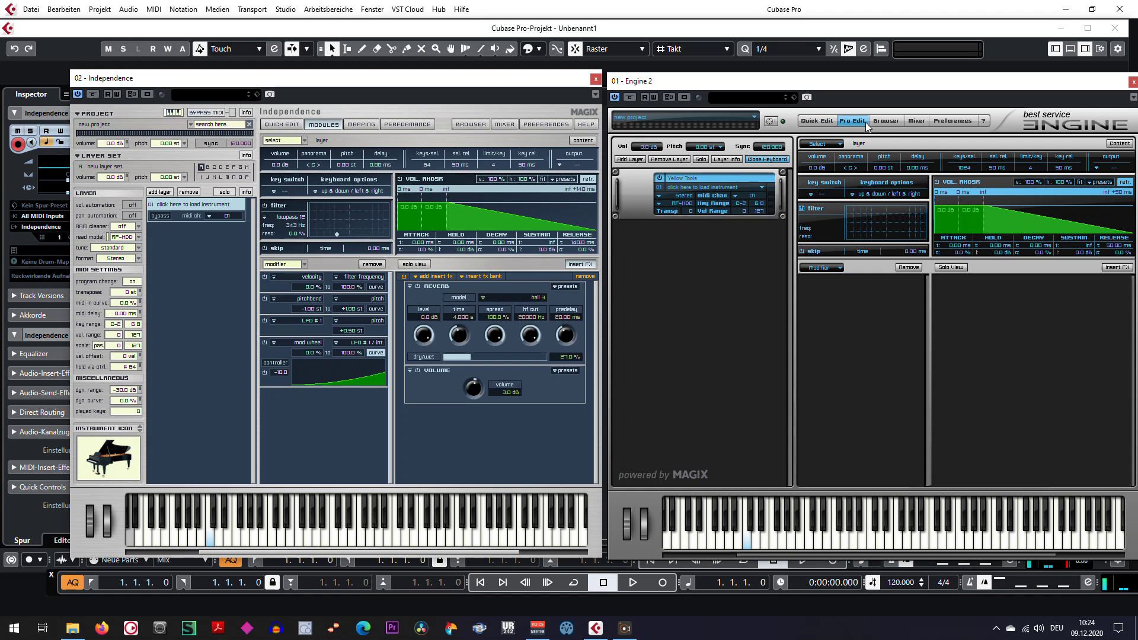
# - Close the Independence and Engine 2 plugin windows and delete the Independence track
pyautogui.click(596, 78)
pyautogui.moveTo(760, 87); pyautogui.dragTo(489, 94)
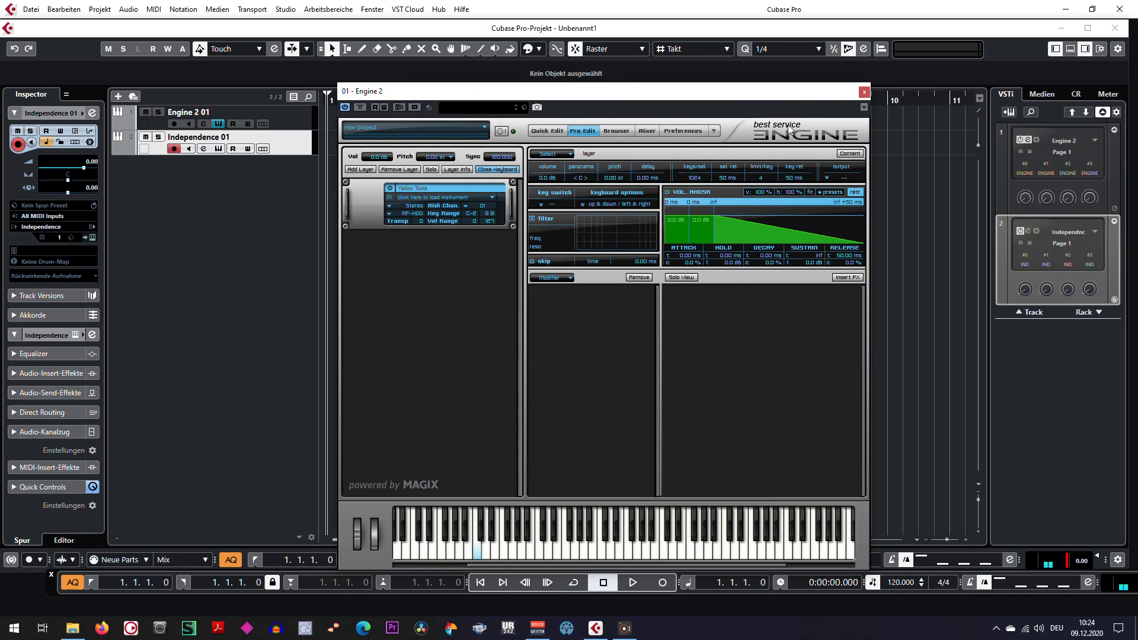
pyautogui.click(253, 207)
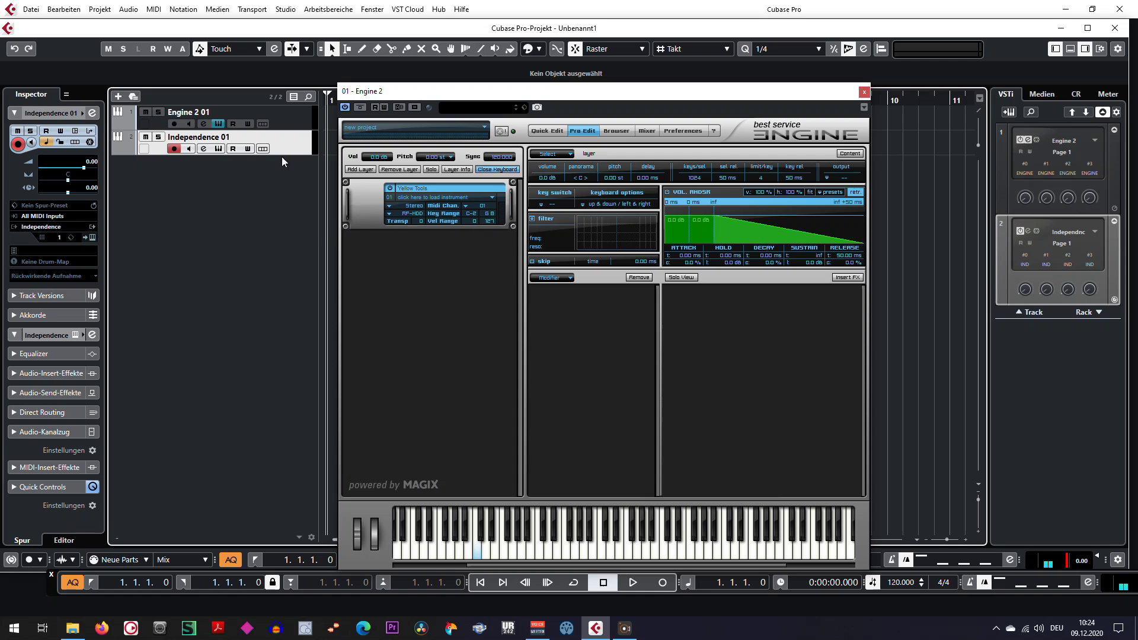
pyautogui.click(864, 93)
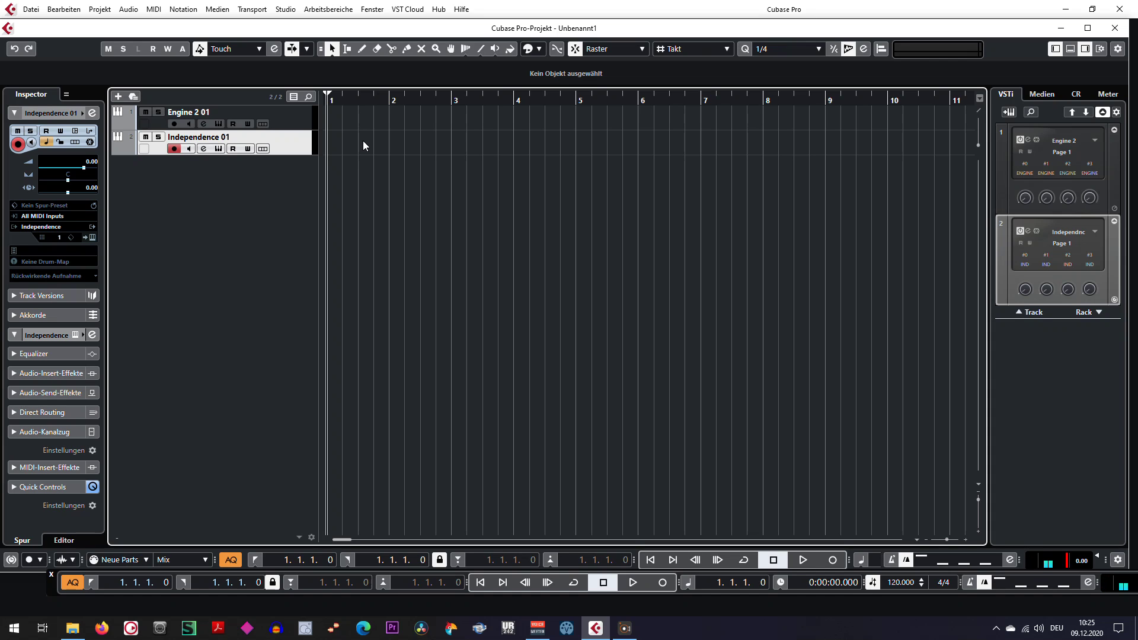
pyautogui.press('Delete')
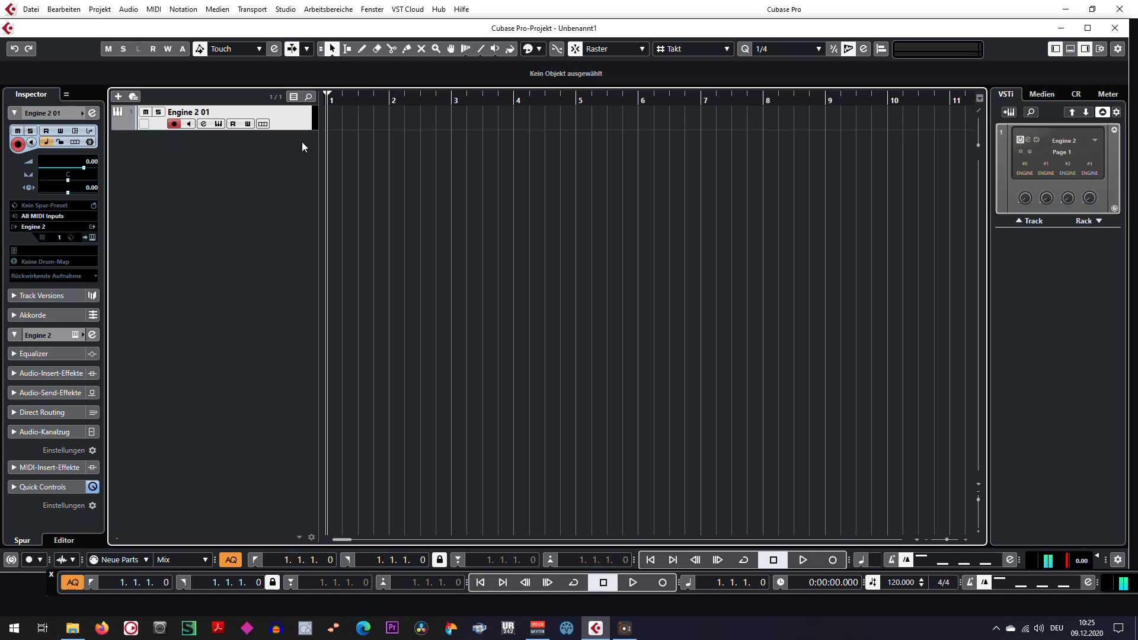
# - Reopen Engine 2 and load Drum Kit 03 (Sticks) from Independence Pro's acoustic drum kits into layer 01
pyautogui.click(93, 237)
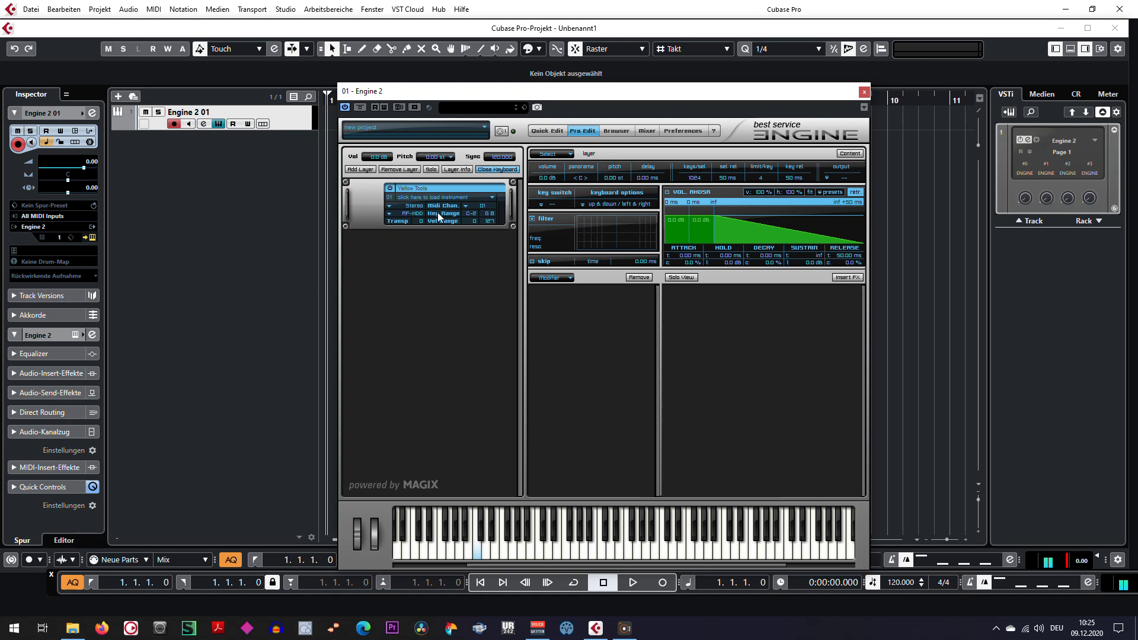
pyautogui.moveTo(546, 98); pyautogui.dragTo(553, 93)
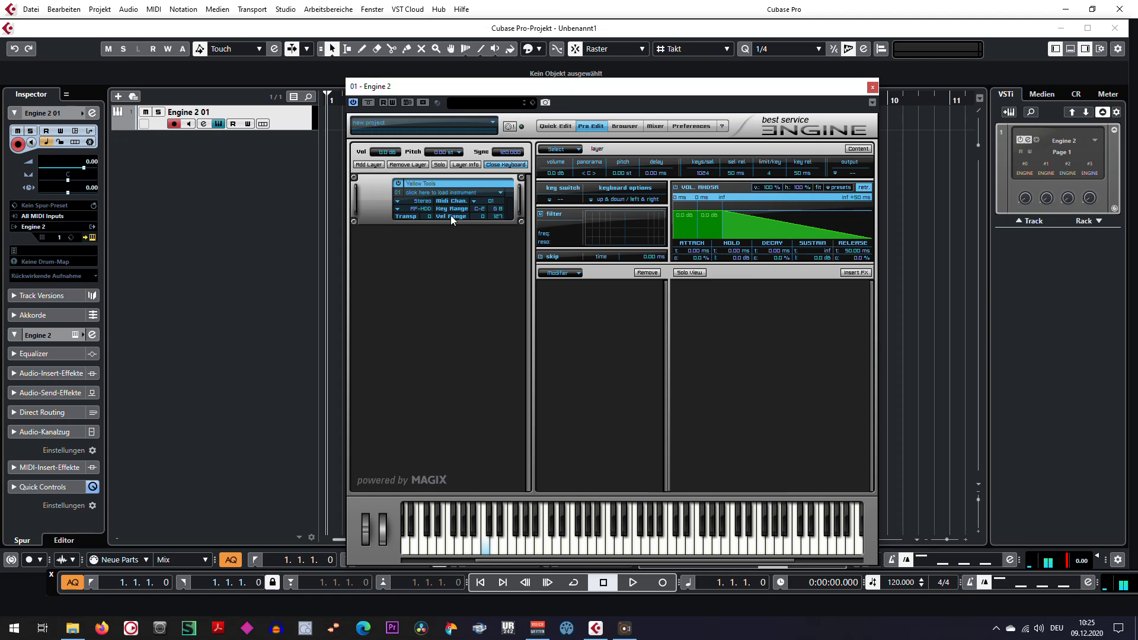
pyautogui.click(446, 189)
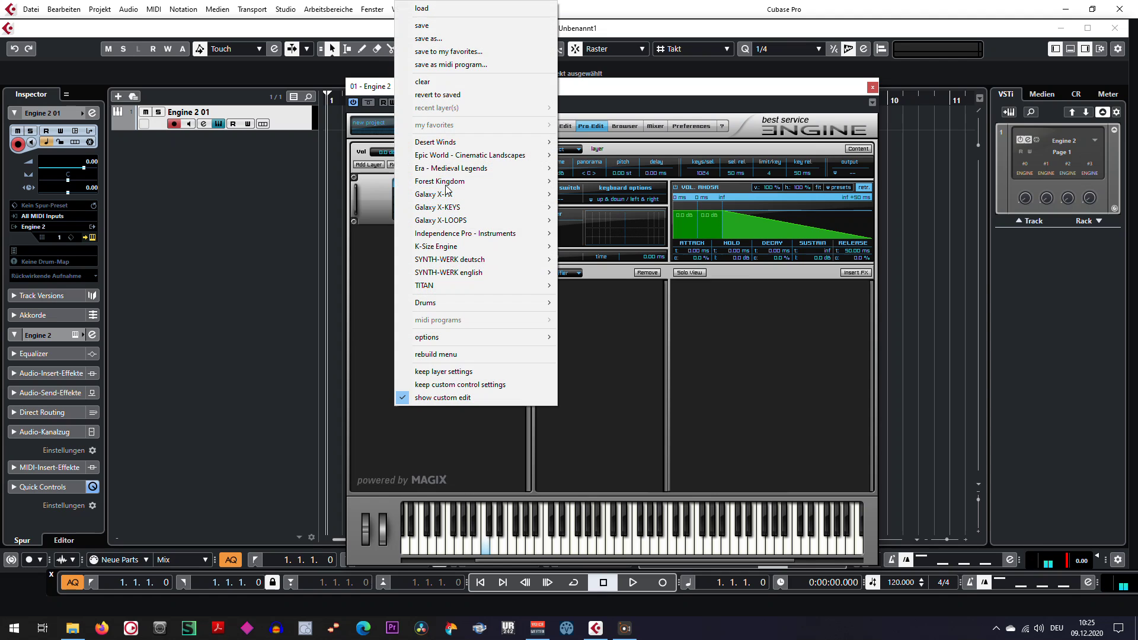
pyautogui.click(376, 301)
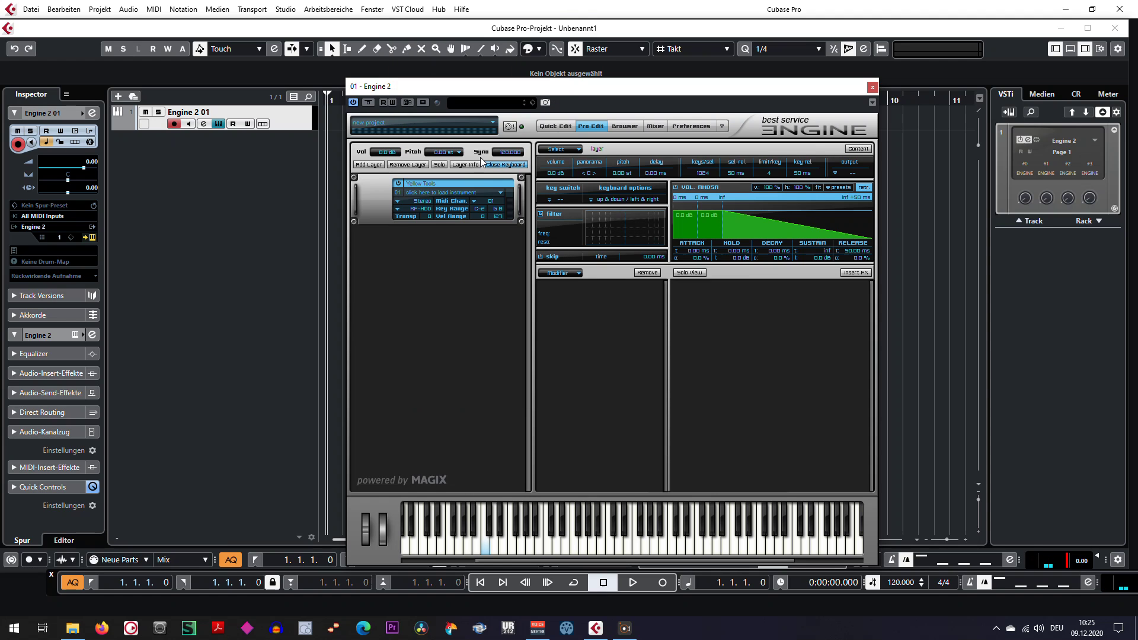
pyautogui.click(461, 189)
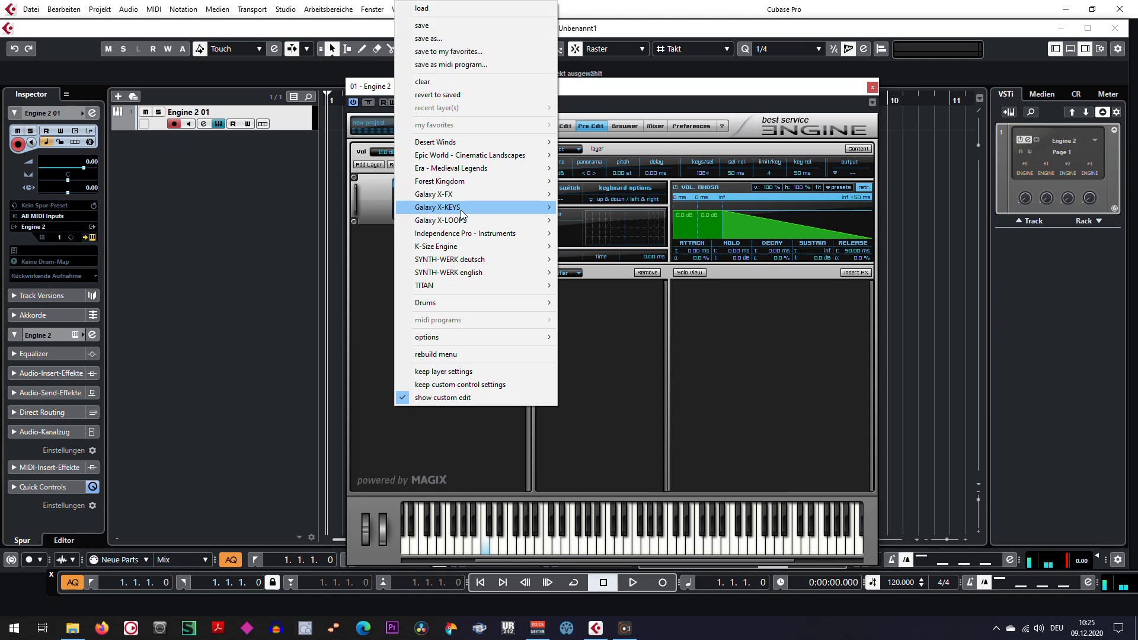
pyautogui.moveTo(465, 237)
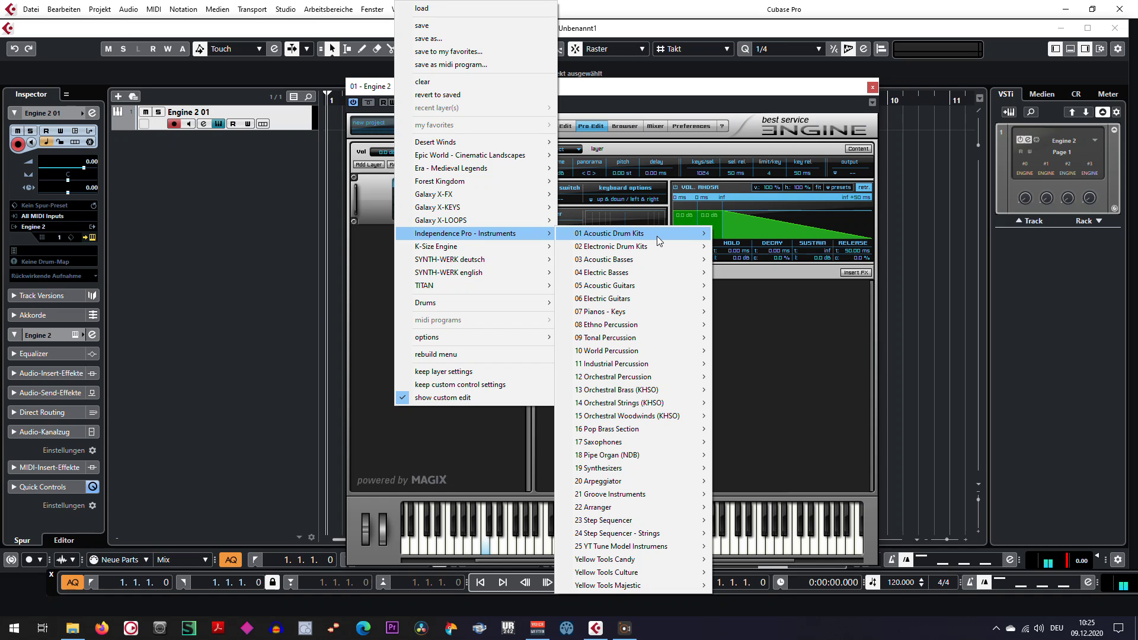
pyautogui.moveTo(656, 236)
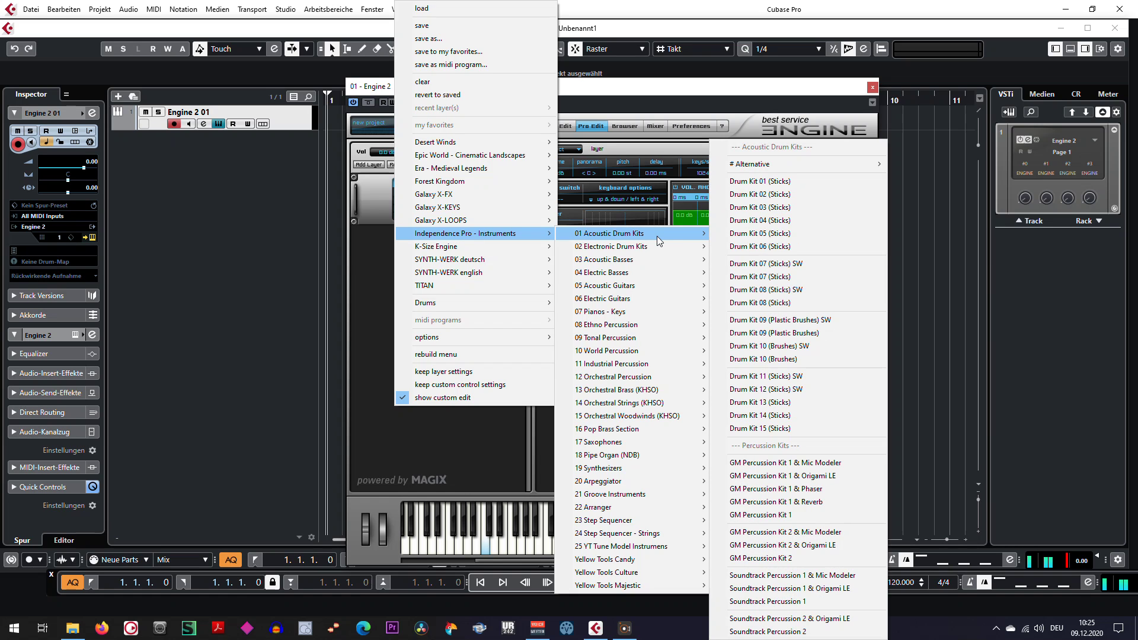
pyautogui.click(763, 208)
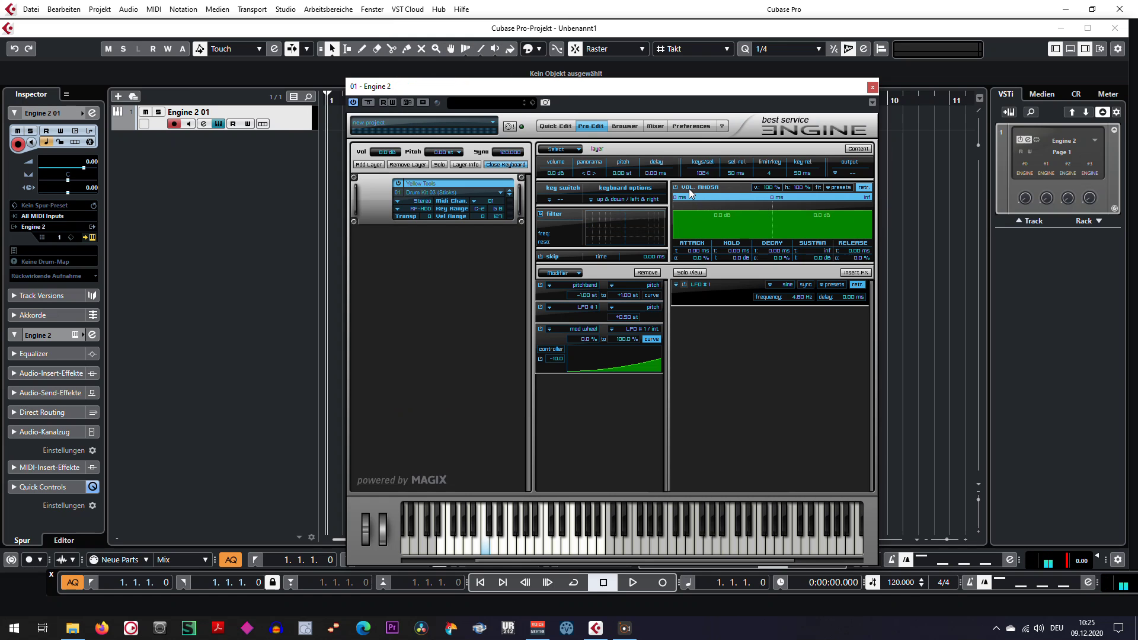
# - Adjust the loaded drum kit's volume in Engine 2's Quick Edit view and close the plugin window
pyautogui.click(555, 127)
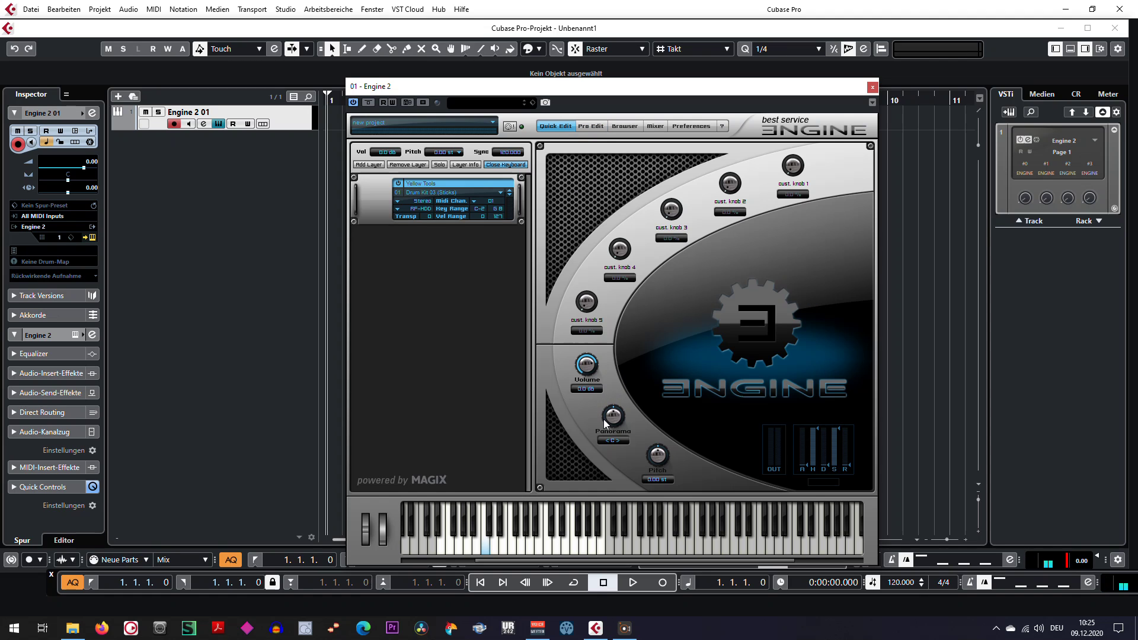
pyautogui.moveTo(587, 365)
pyautogui.mouseDown()
pyautogui.moveTo(593, 378)
pyautogui.moveTo(595, 368)
pyautogui.mouseUp()
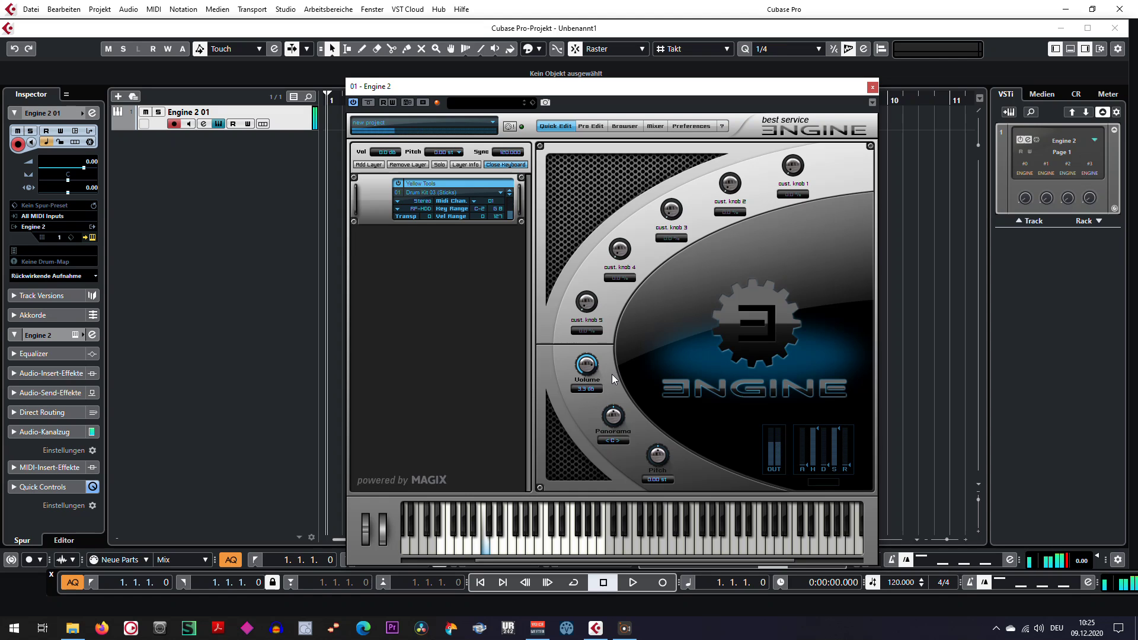
pyautogui.moveTo(589, 369); pyautogui.dragTo(631, 358)
pyautogui.click(872, 88)
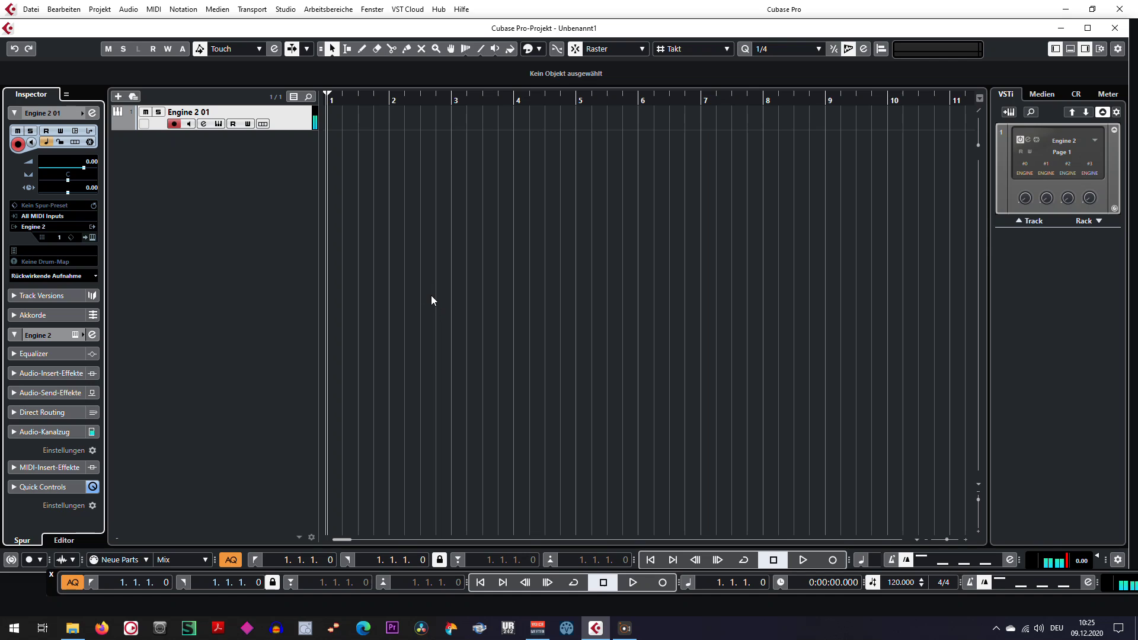
# - Check the Engine 2 track's level in the MixConsole and its settings in the plugin's Quick Edit view, closing each window
pyautogui.press('F3')
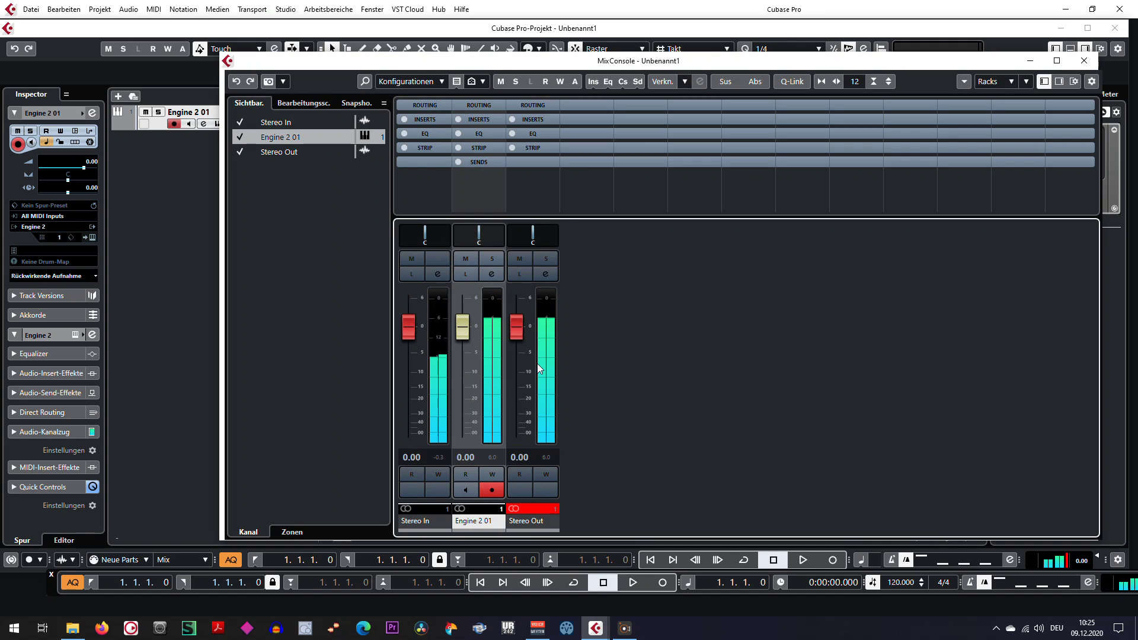
pyautogui.click(1083, 60)
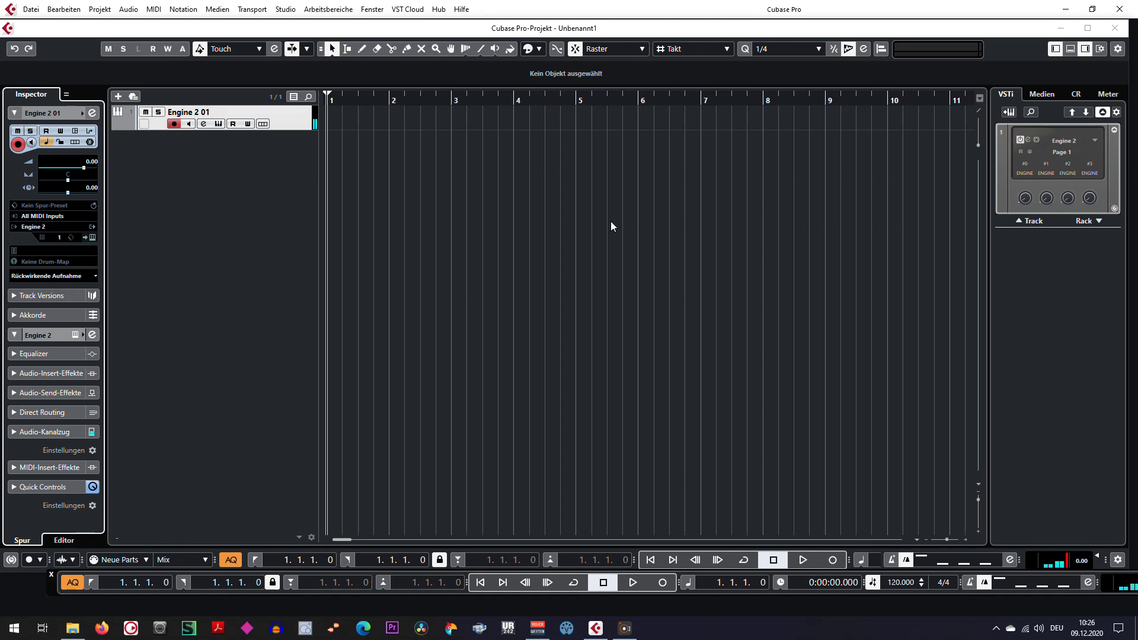
pyautogui.click(292, 117)
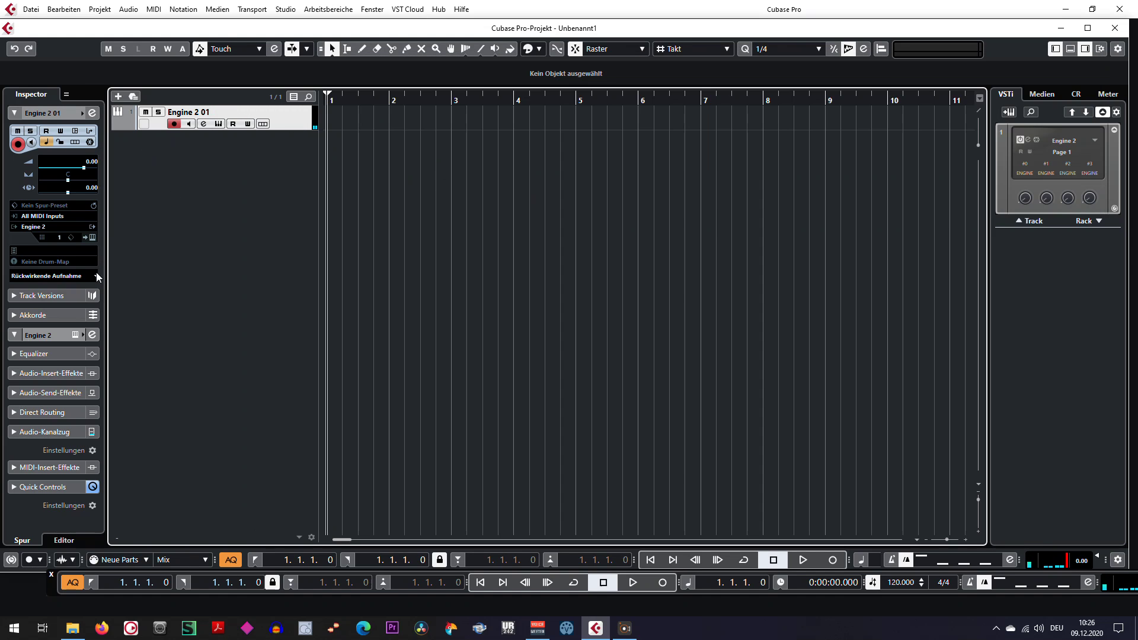
pyautogui.click(92, 237)
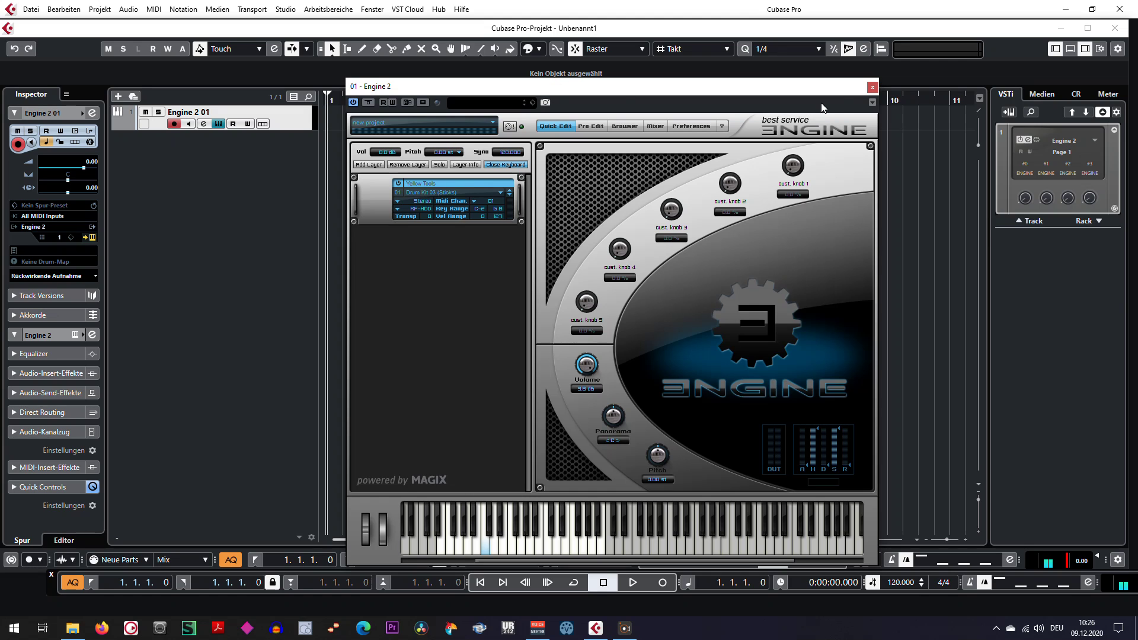
pyautogui.click(871, 88)
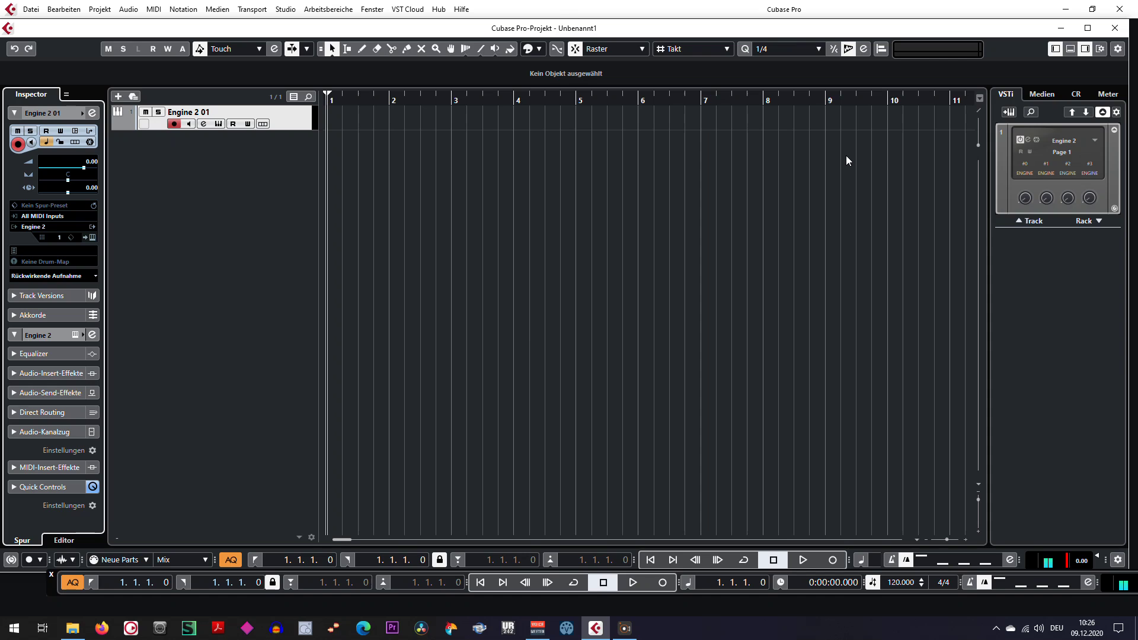
# - Set the Engine 2 01 channel fader to -0.55 in the MixConsole and close the mixer window
pyautogui.press('F3')
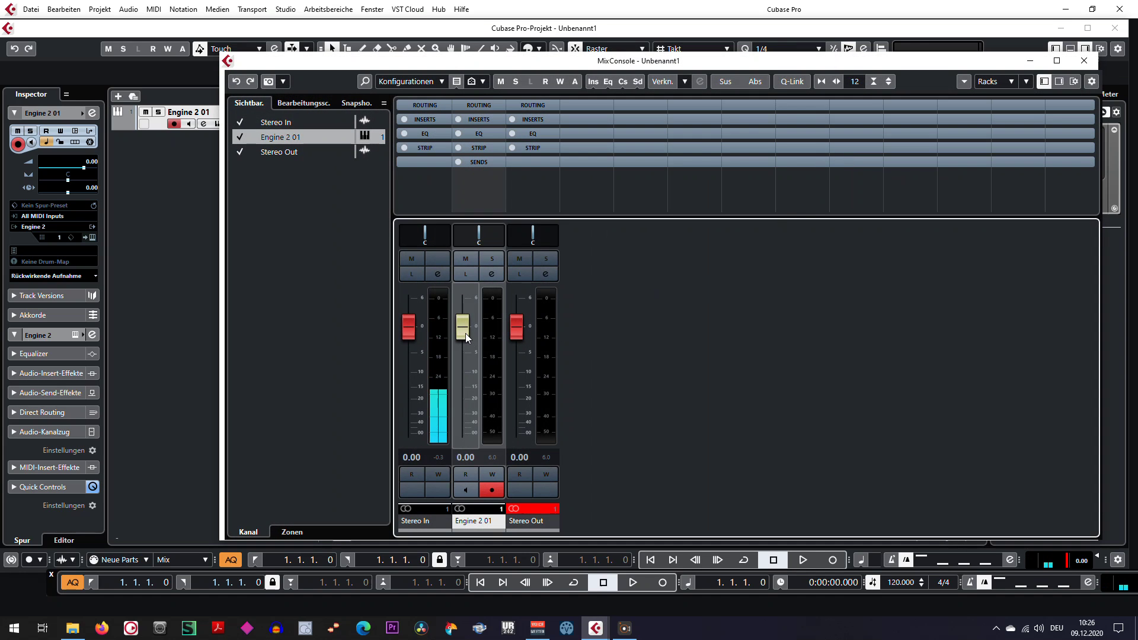
pyautogui.moveTo(466, 334); pyautogui.dragTo(468, 351)
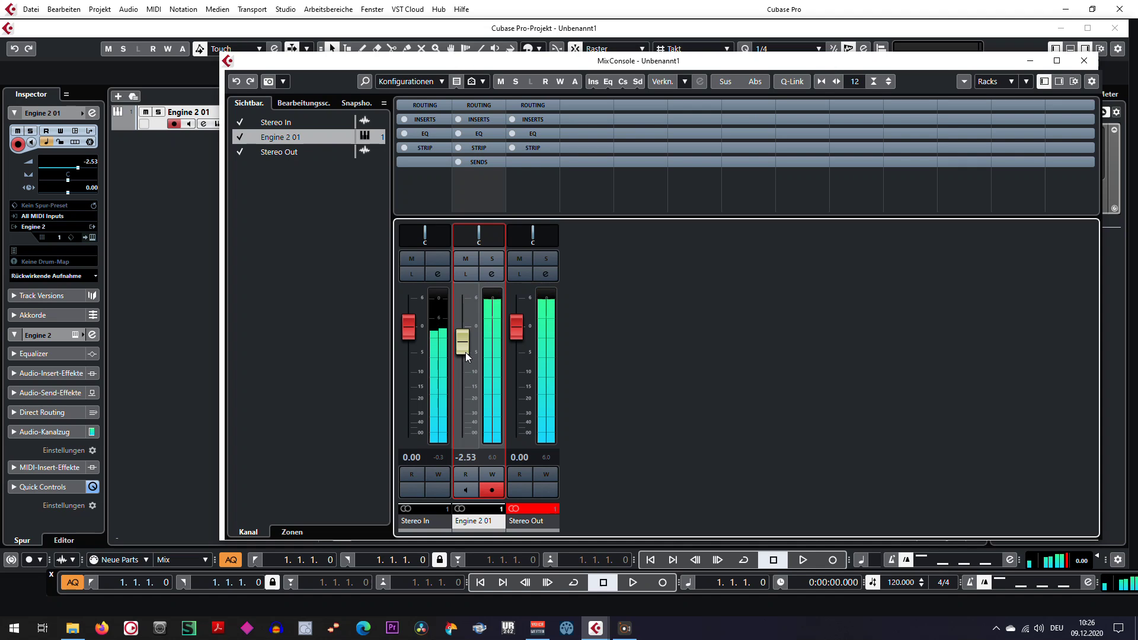
pyautogui.moveTo(462, 351); pyautogui.dragTo(461, 342)
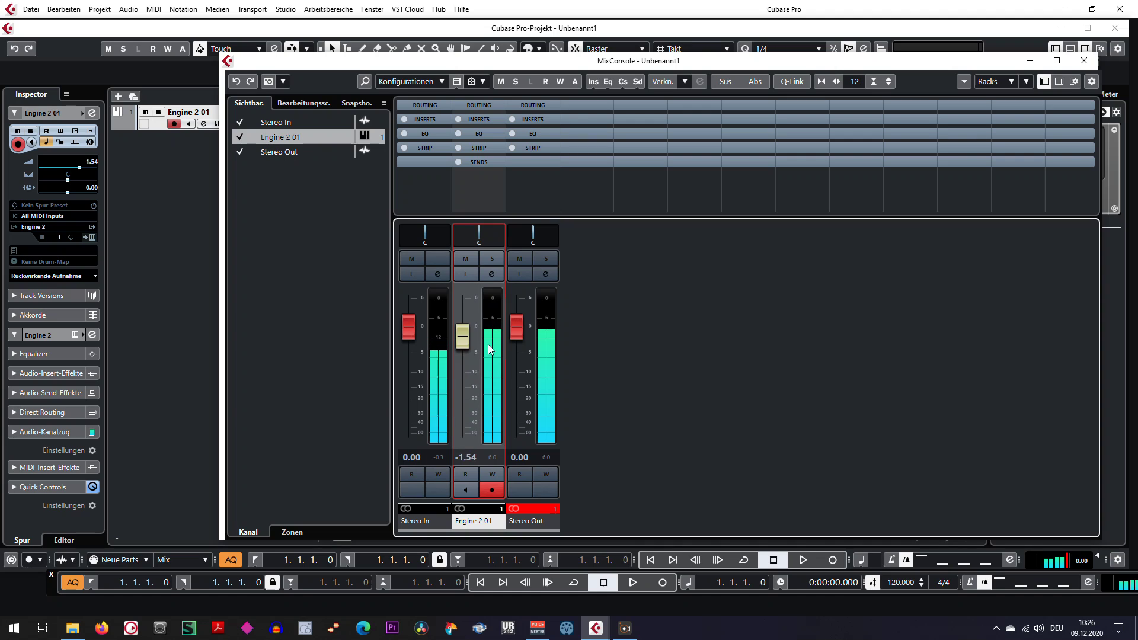
pyautogui.moveTo(462, 343); pyautogui.dragTo(461, 340)
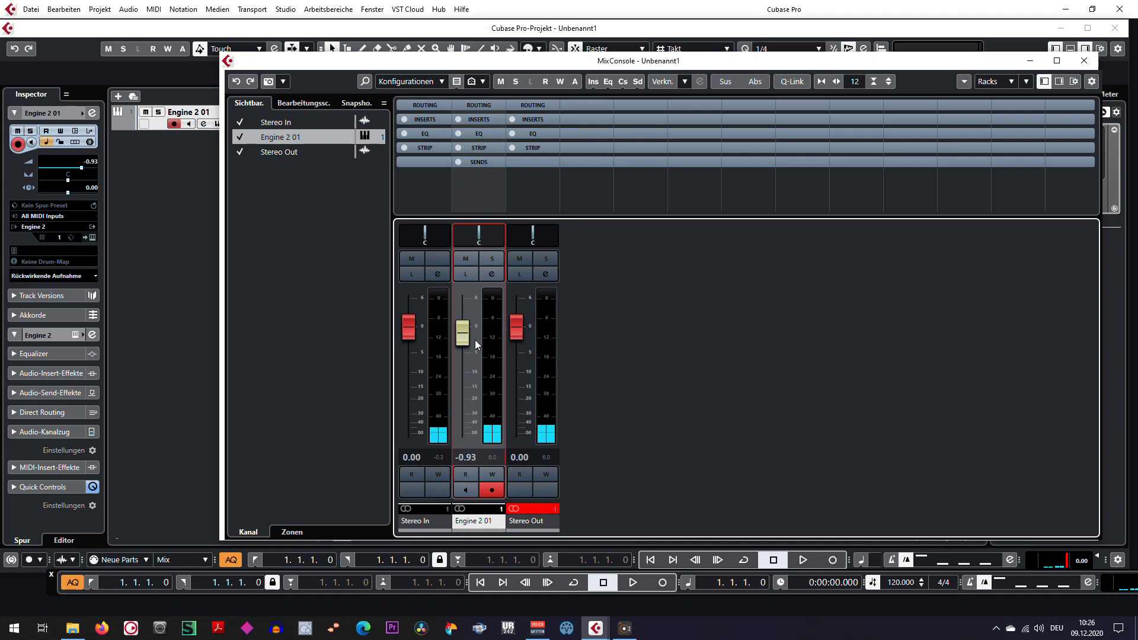
pyautogui.moveTo(464, 341); pyautogui.dragTo(464, 339)
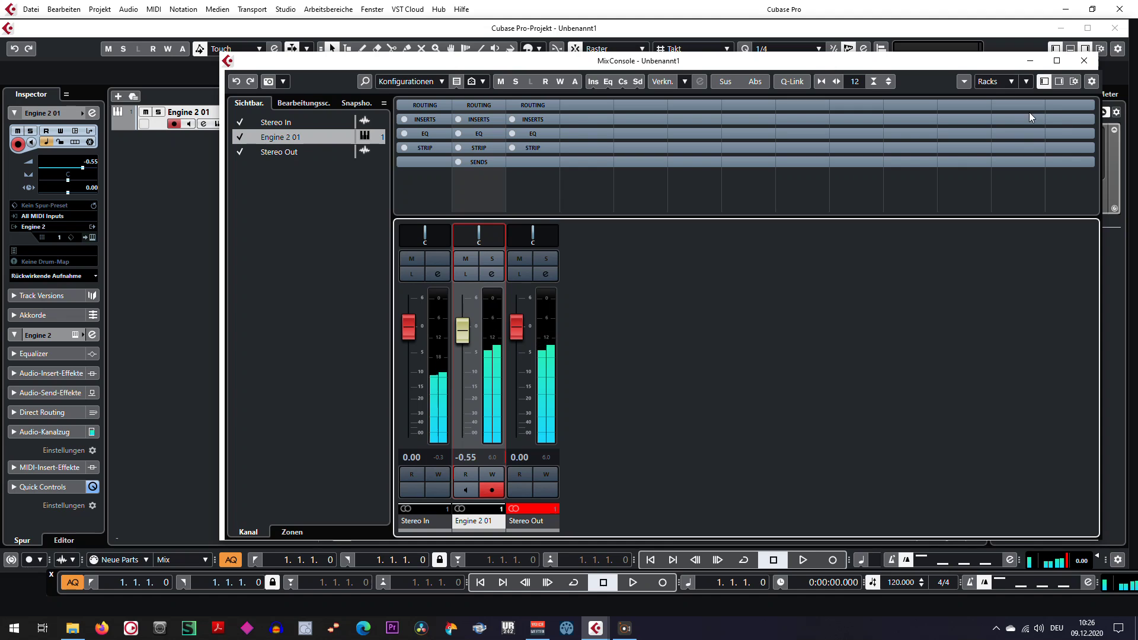
pyautogui.click(1084, 61)
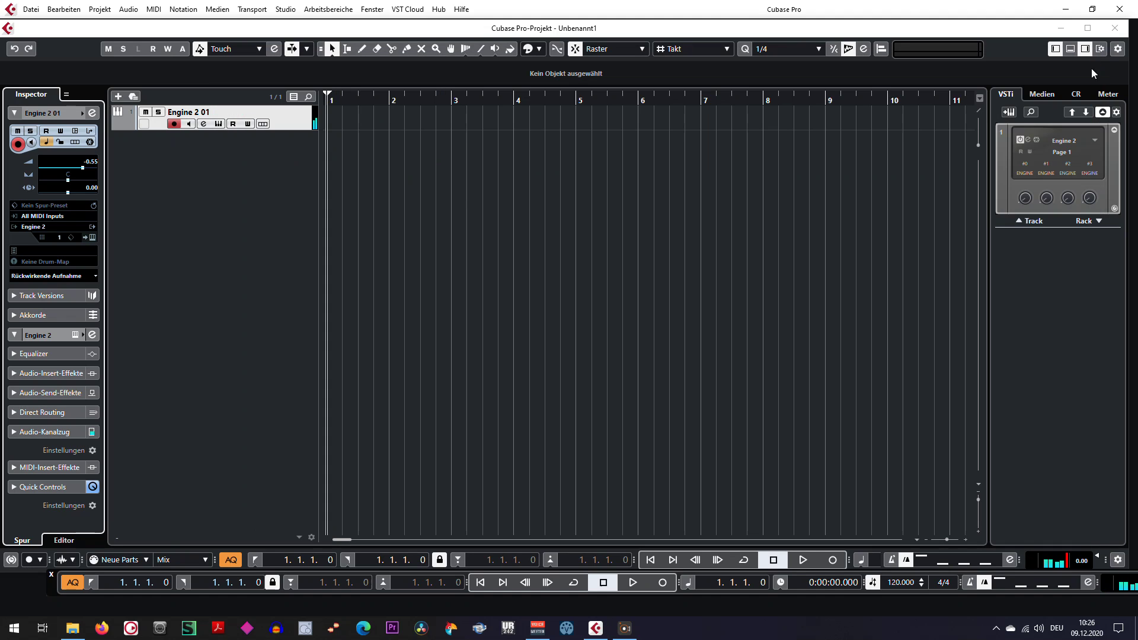
# - Show the drum kit's content sections in Engine 2's Pro Edit view and route the Snare Drum output to CUSTOM 1 (stereo)
pyautogui.click(93, 237)
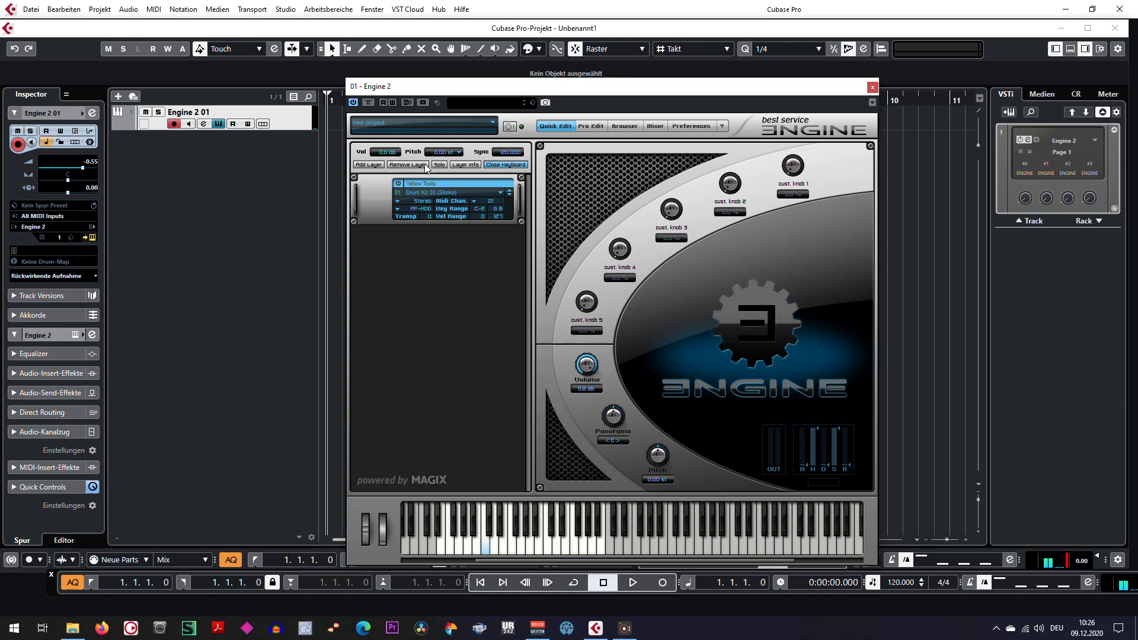
pyautogui.click(593, 127)
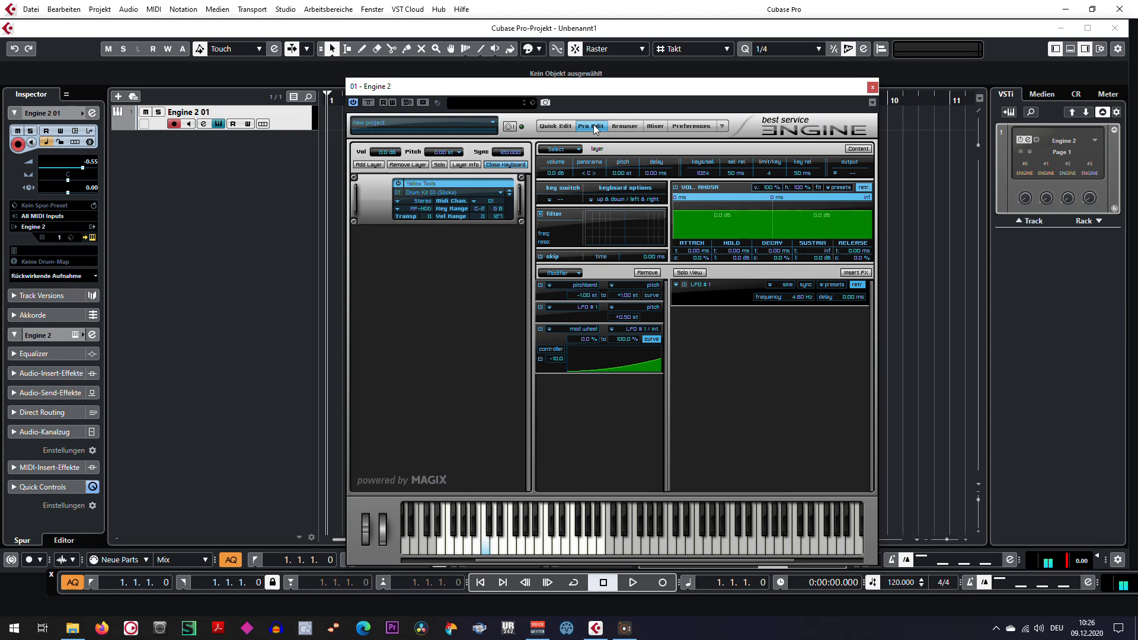
pyautogui.click(858, 149)
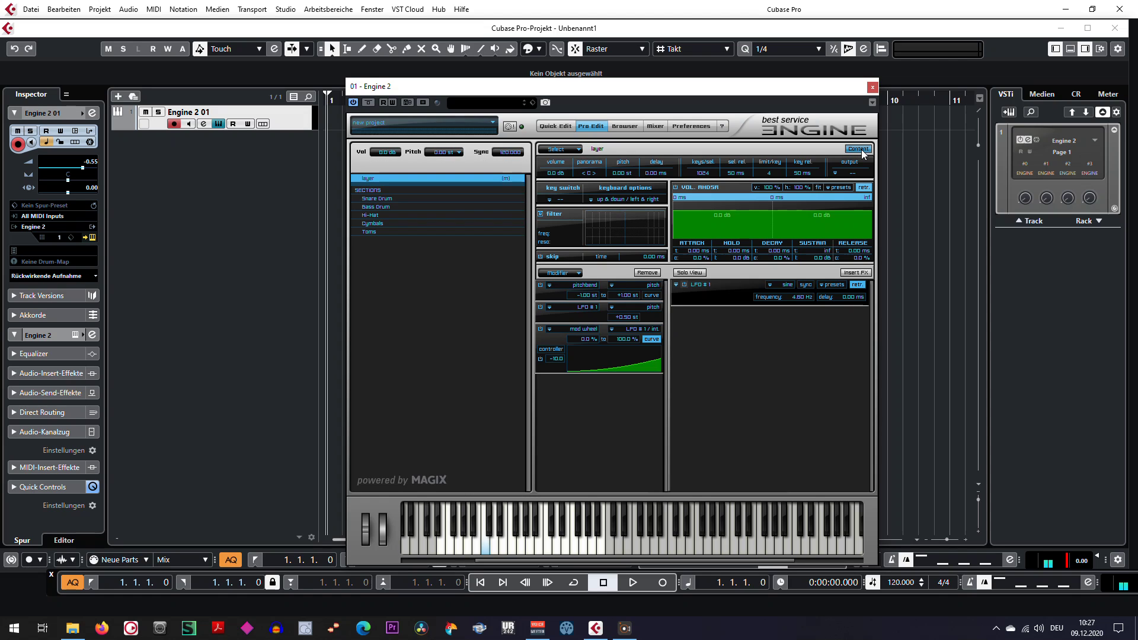
pyautogui.click(379, 199)
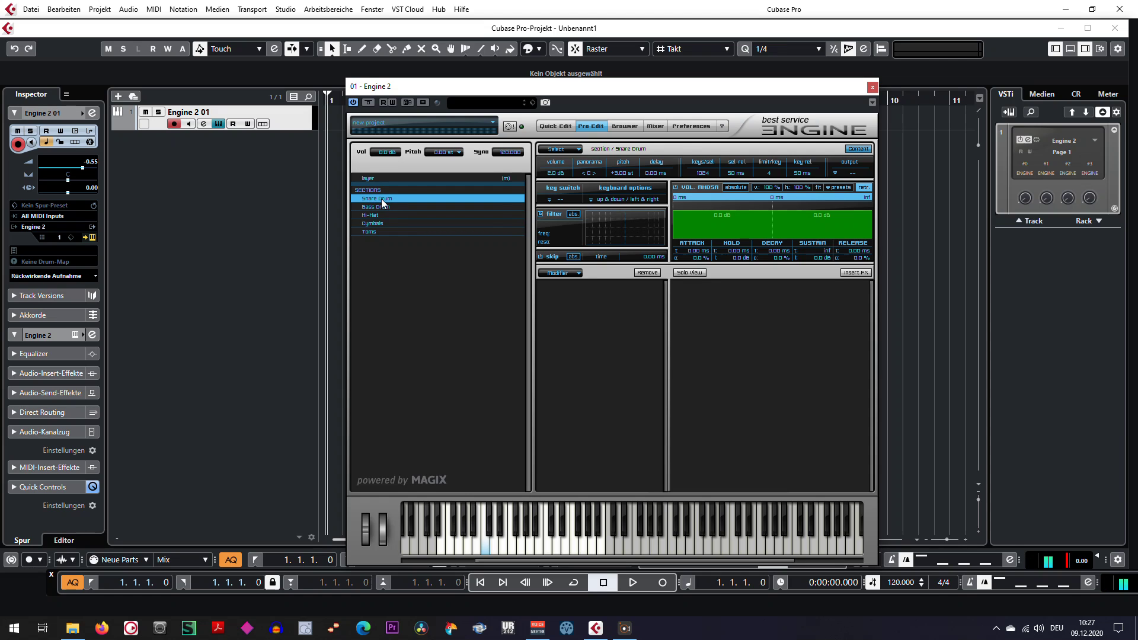
pyautogui.click(835, 173)
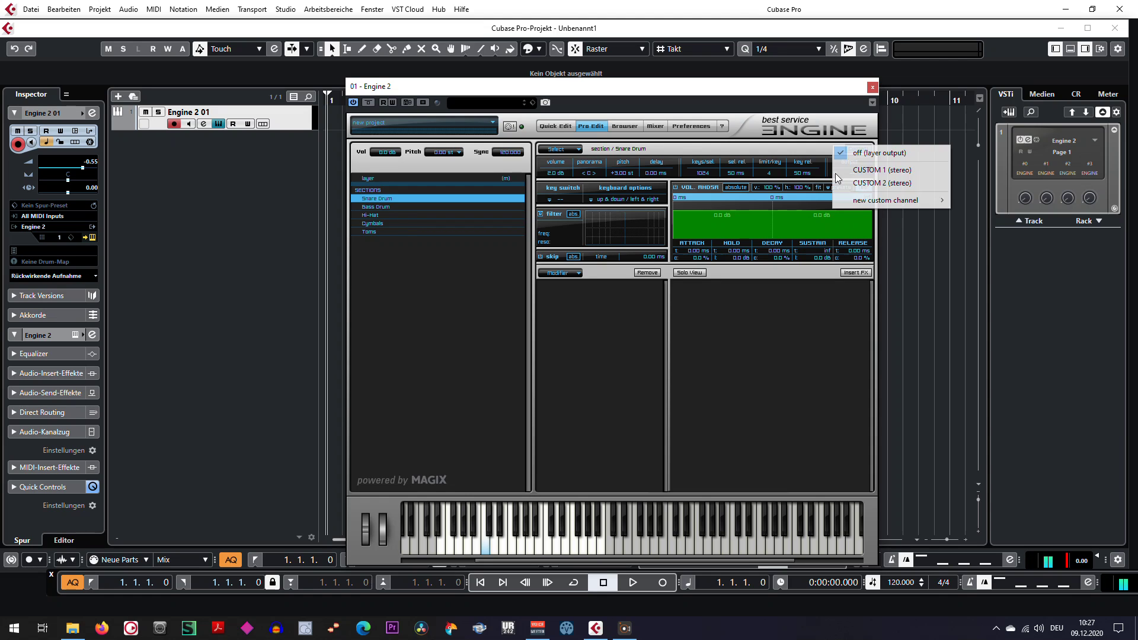
pyautogui.click(884, 170)
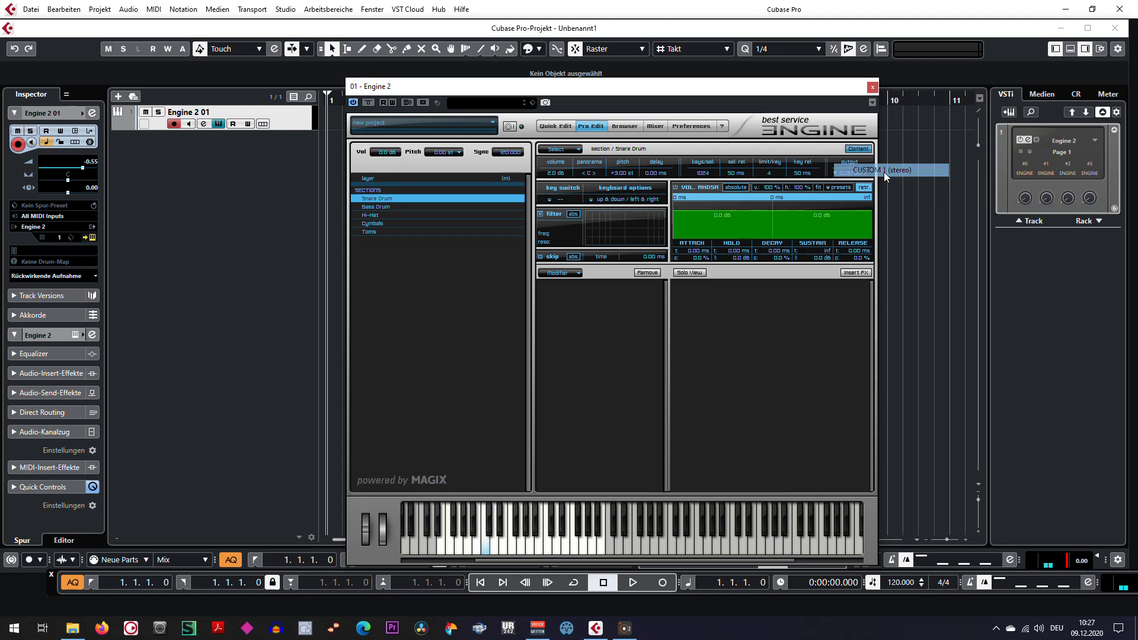
# - Route the Bass Drum section's output to CUSTOM 2 (stereo)
pyautogui.click(379, 207)
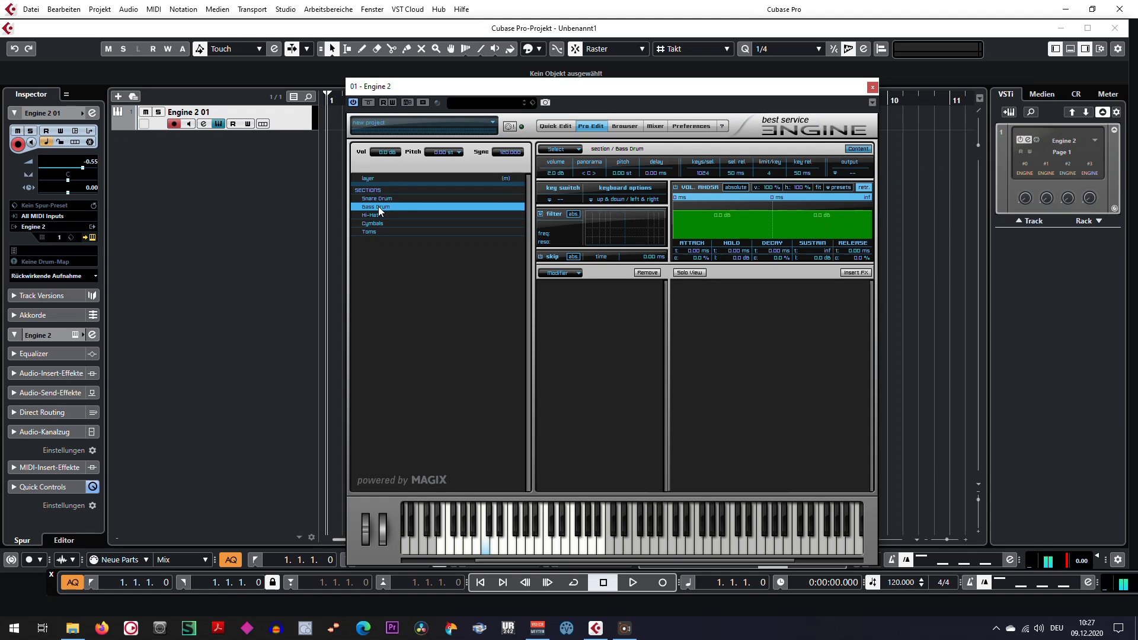
pyautogui.click(834, 174)
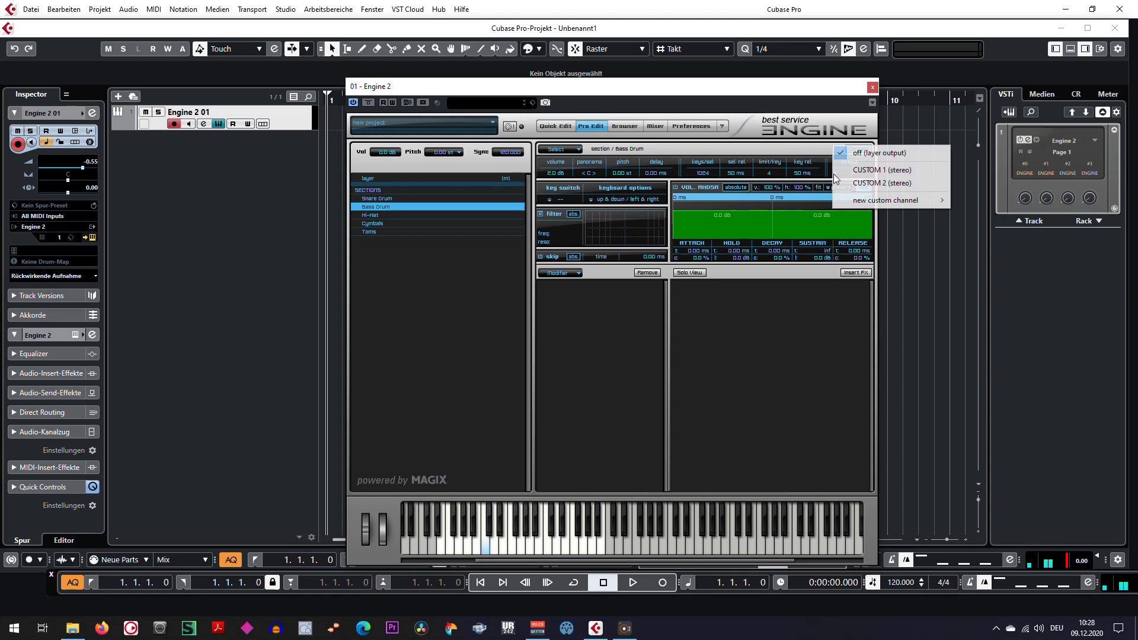
pyautogui.click(881, 184)
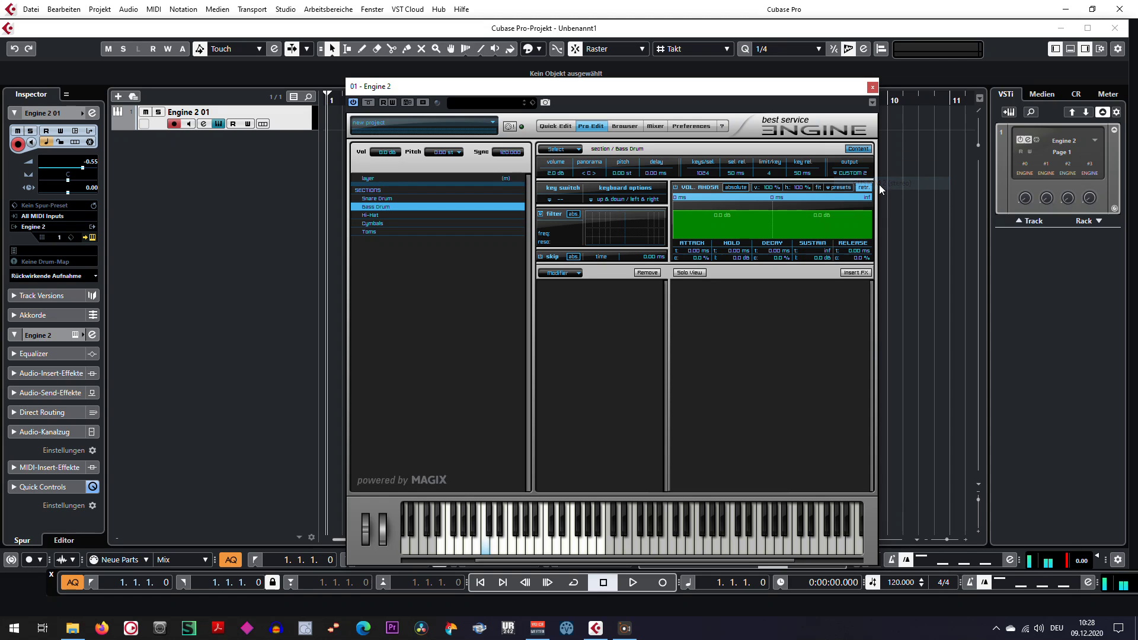
# - Route the Hi-Hat section's output to a new stereo custom channel
pyautogui.click(373, 215)
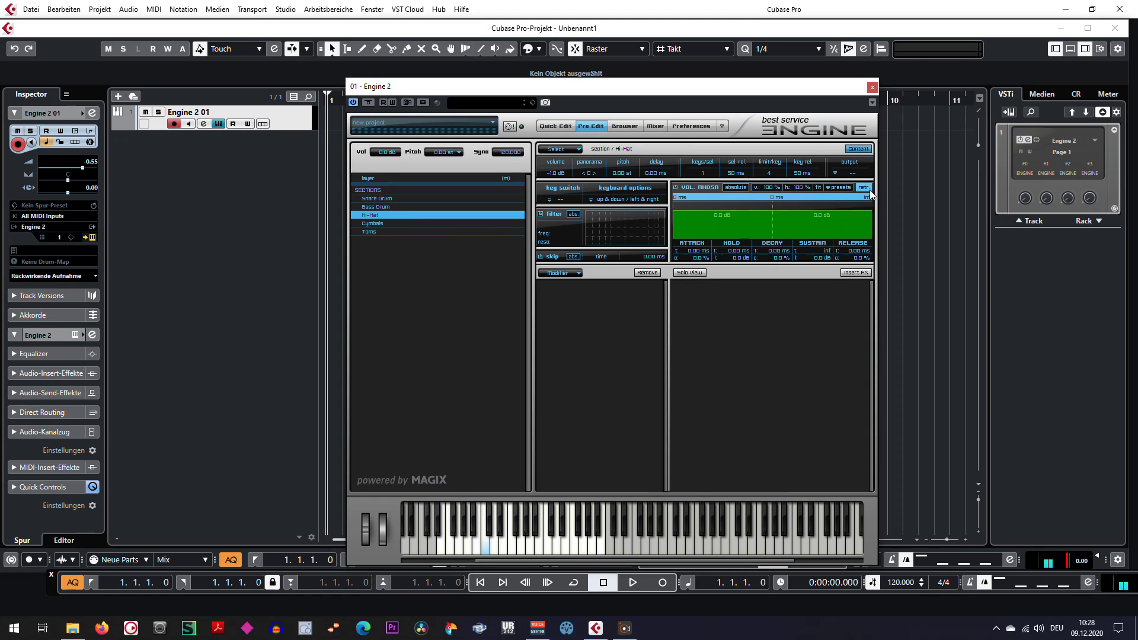
pyautogui.click(836, 173)
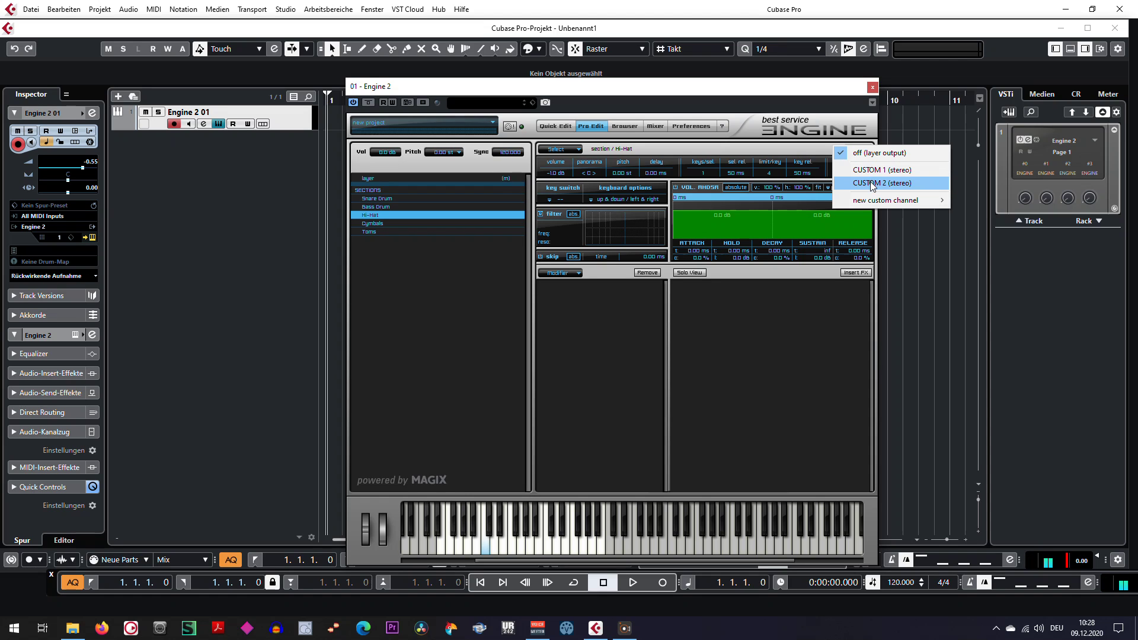
pyautogui.moveTo(873, 203)
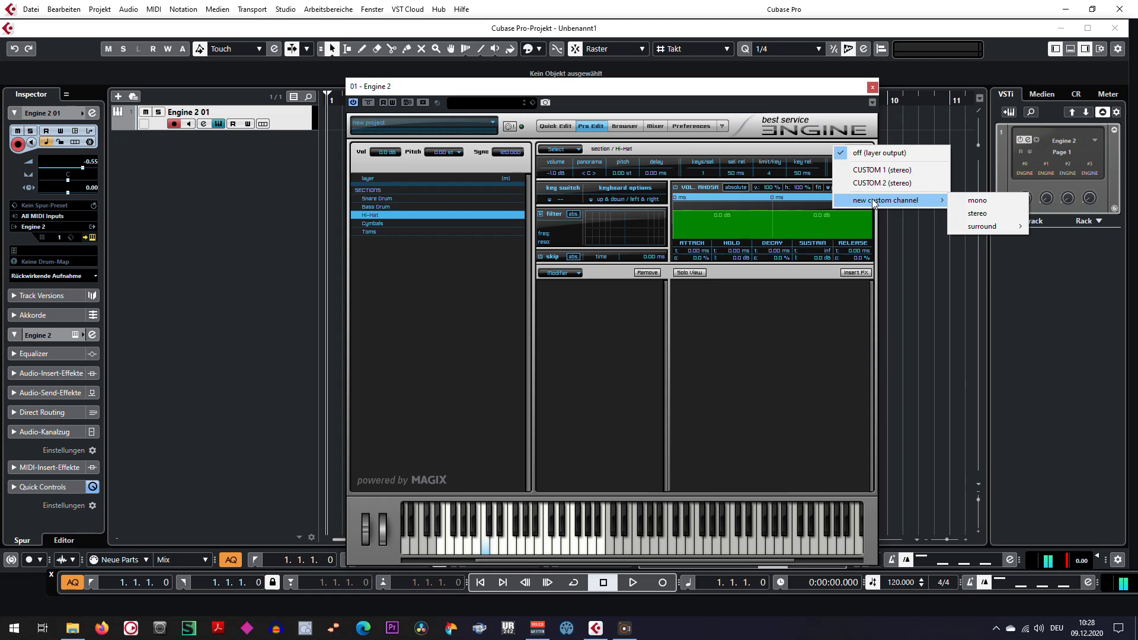
pyautogui.click(982, 215)
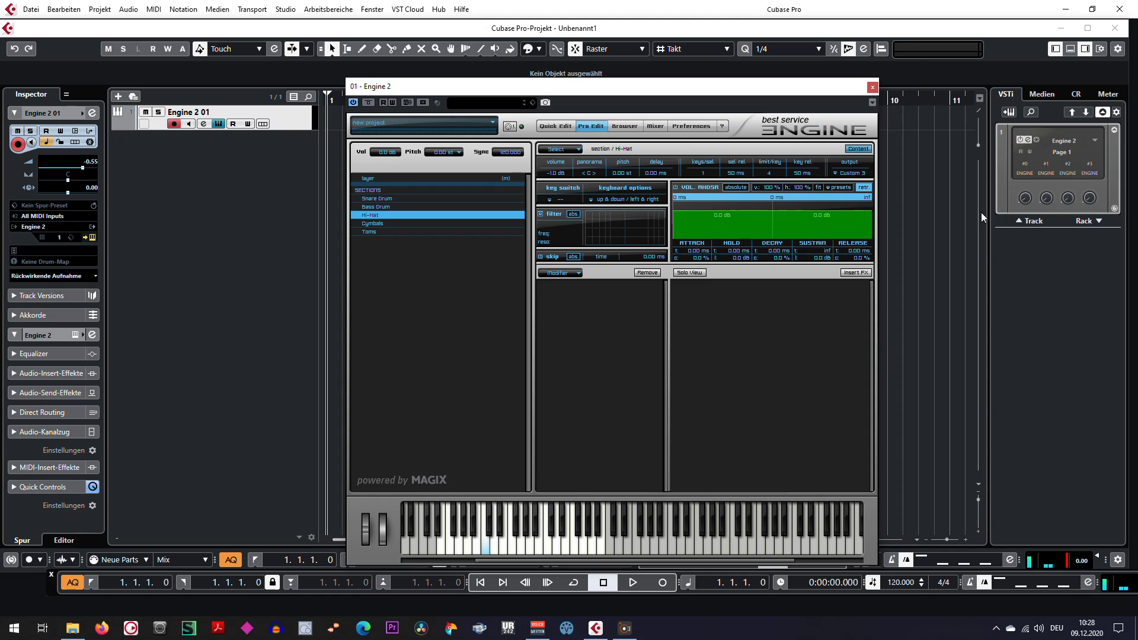
# - Route the Cymbals section's output to another new stereo custom channel
pyautogui.click(380, 223)
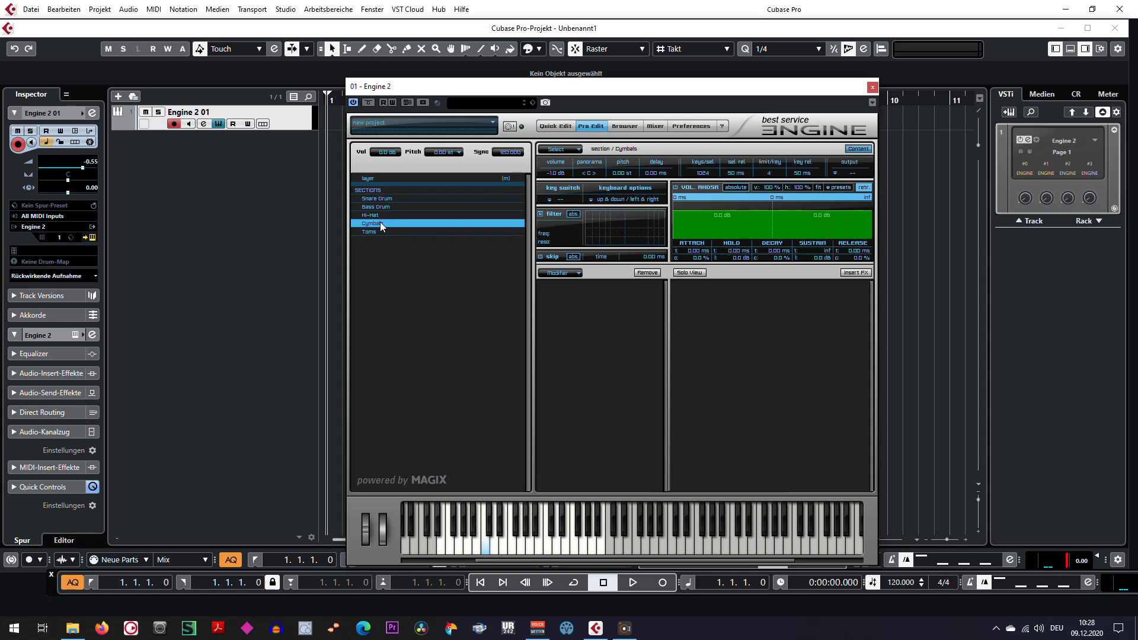
pyautogui.click(836, 174)
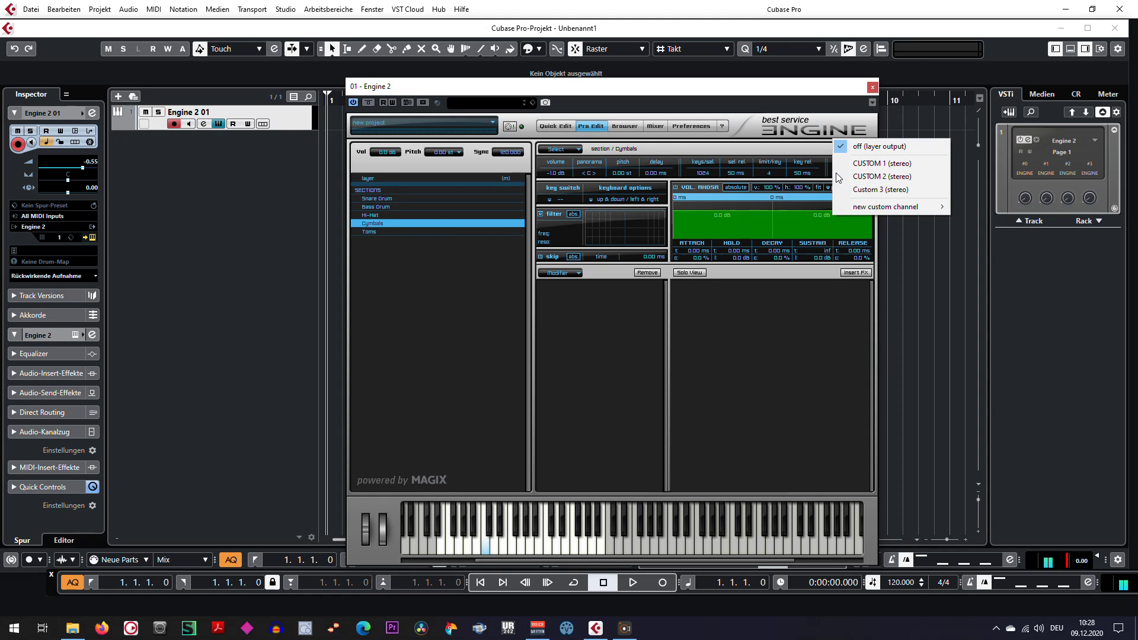
pyautogui.moveTo(924, 206)
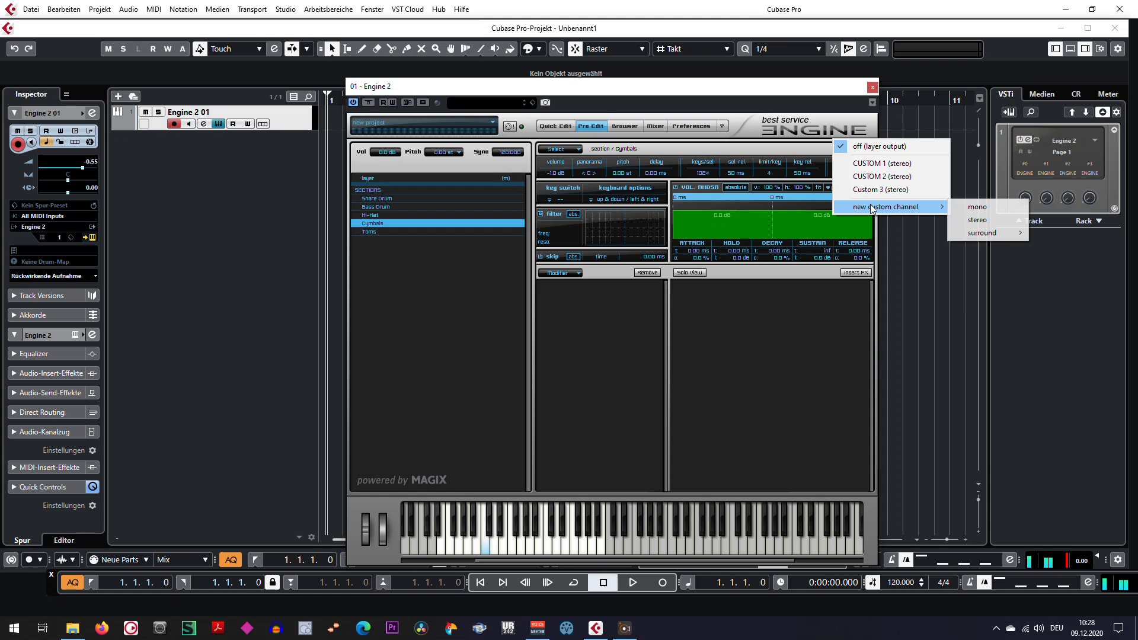
pyautogui.click(1000, 221)
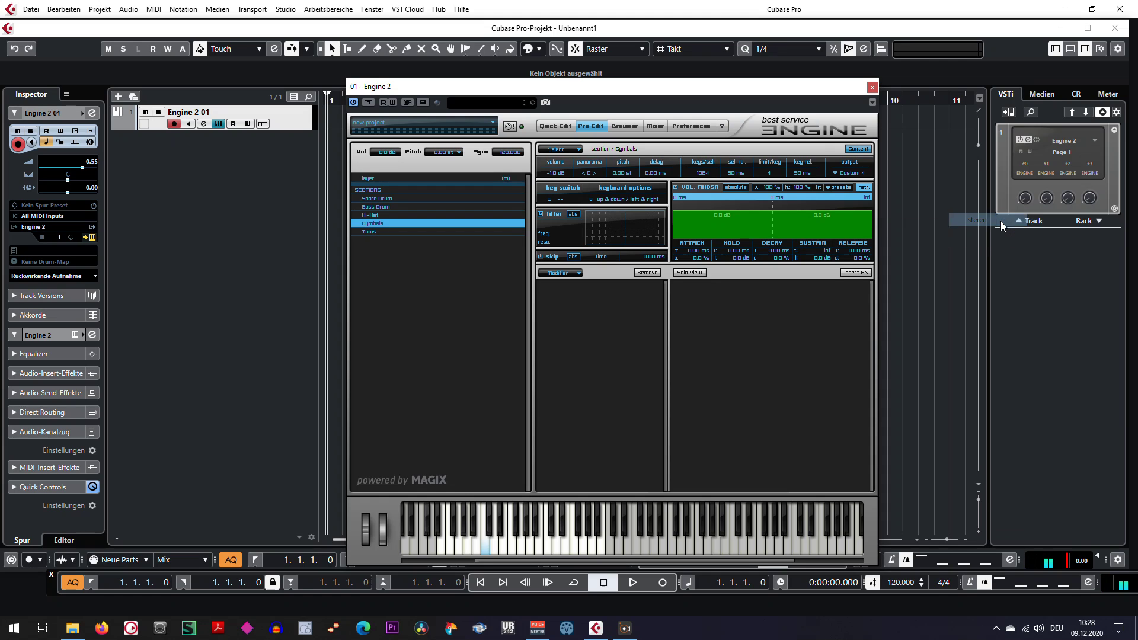
# - Route the Toms section's output to its own new stereo custom channel and show Engine 2's Mixer view
pyautogui.click(368, 231)
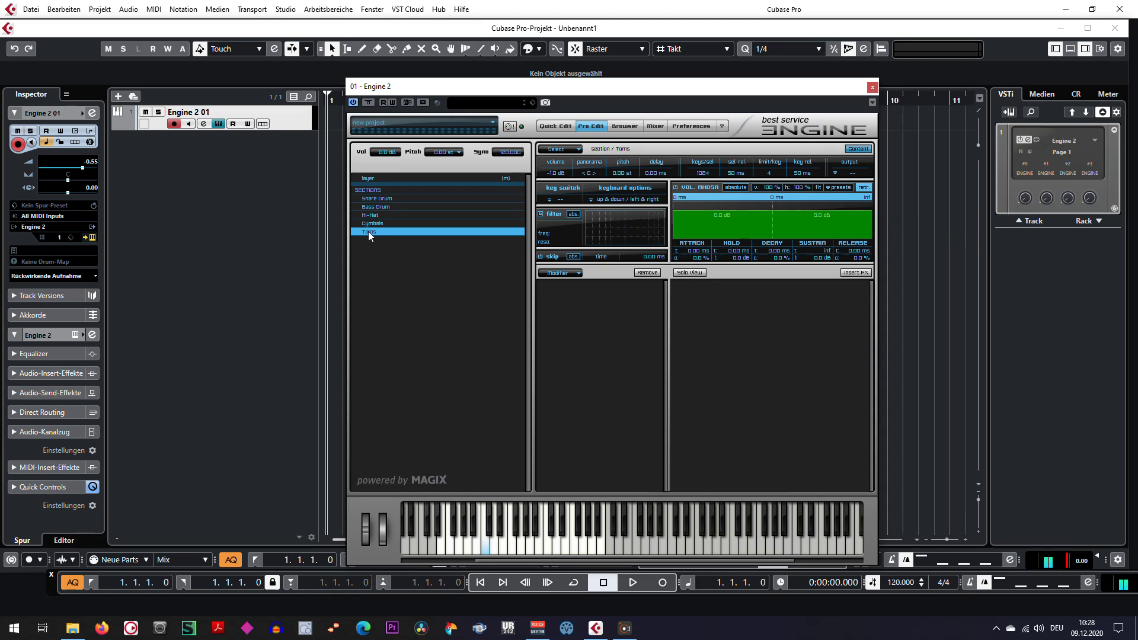
pyautogui.click(836, 173)
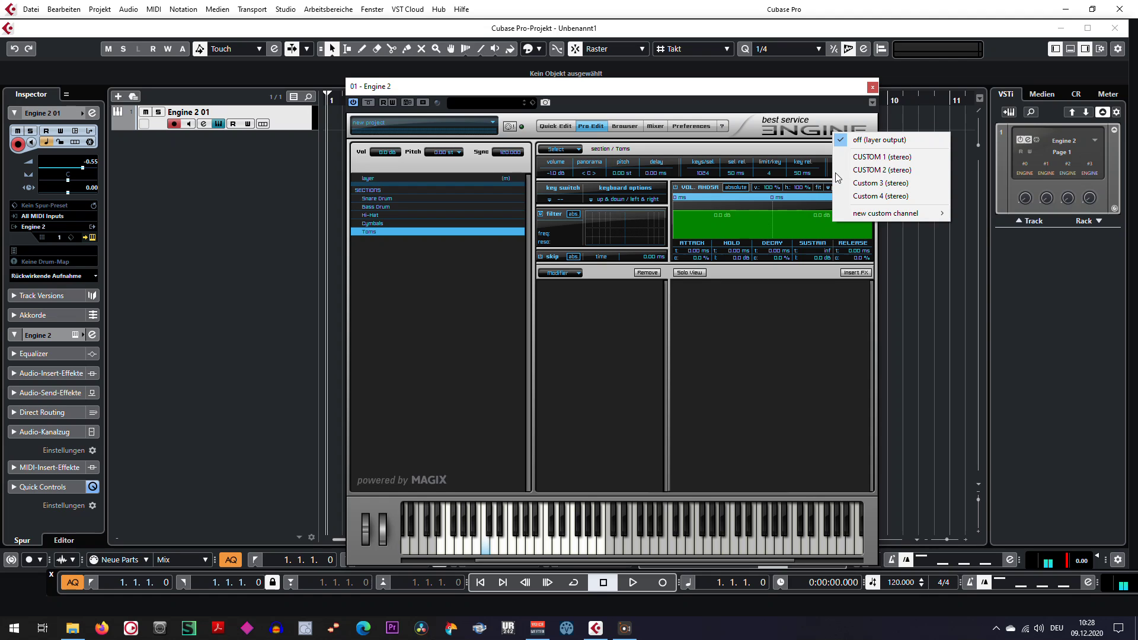
pyautogui.moveTo(901, 213)
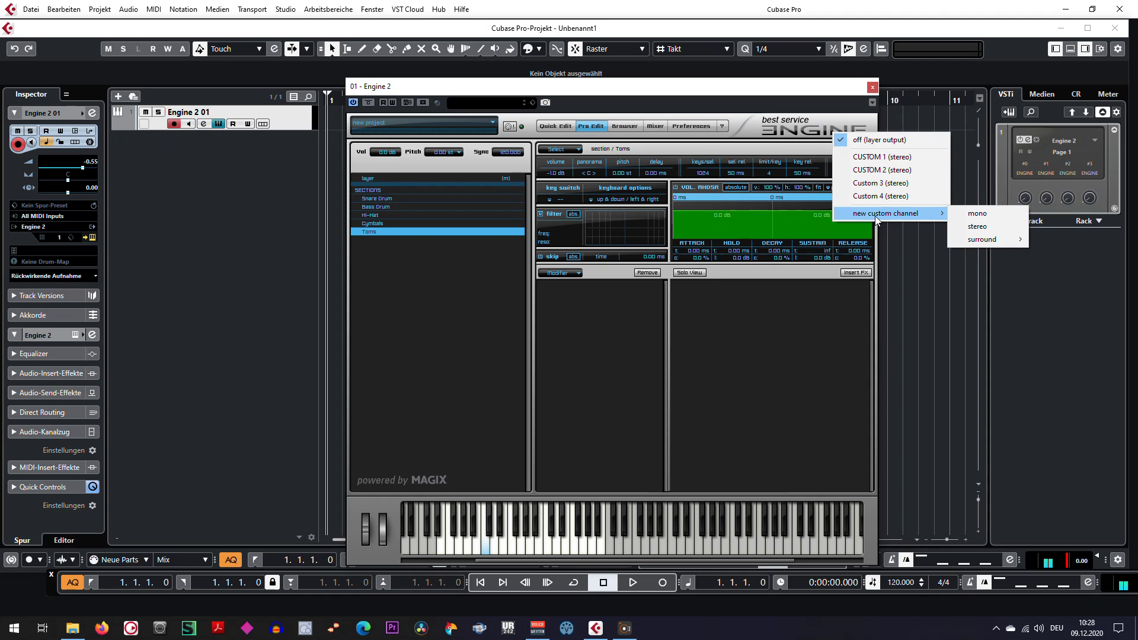
pyautogui.click(987, 229)
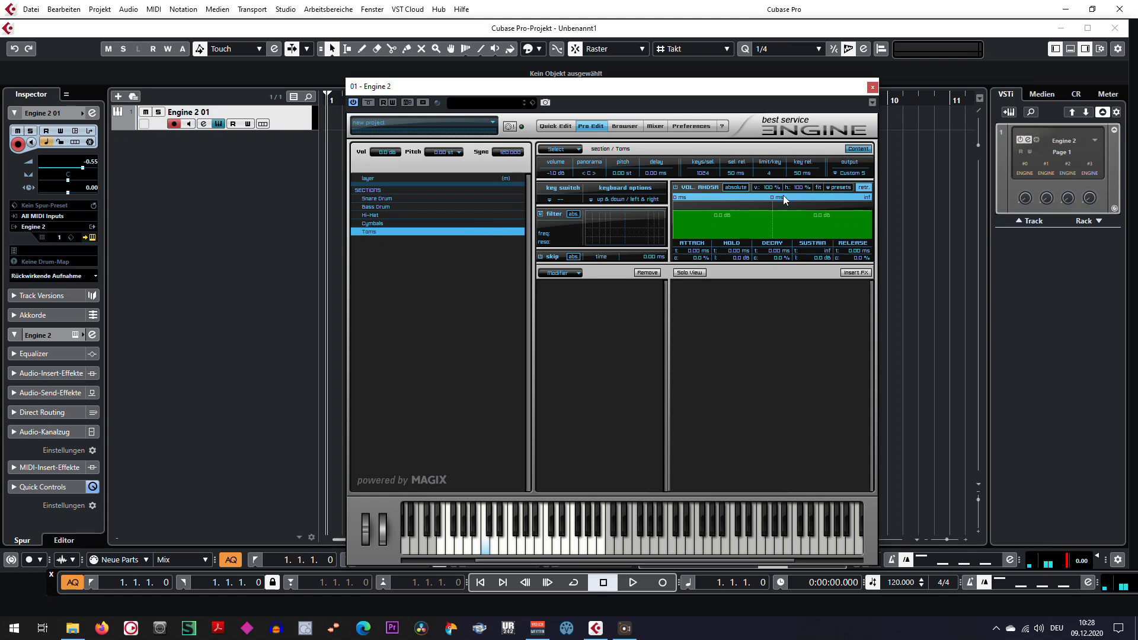
pyautogui.click(839, 174)
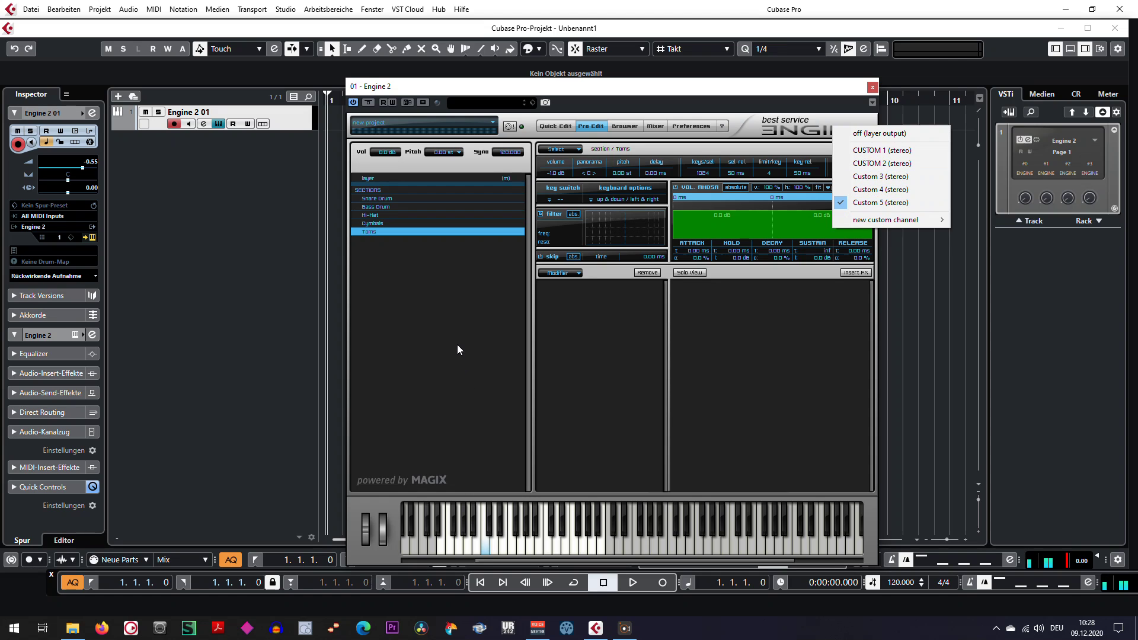
pyautogui.click(377, 237)
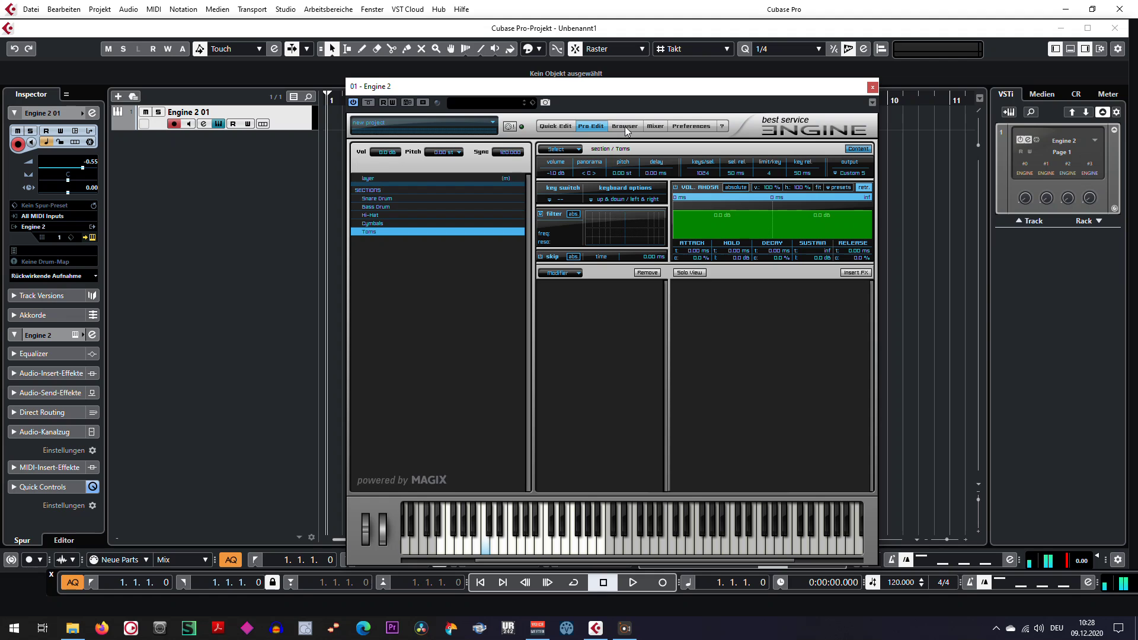
pyautogui.click(656, 126)
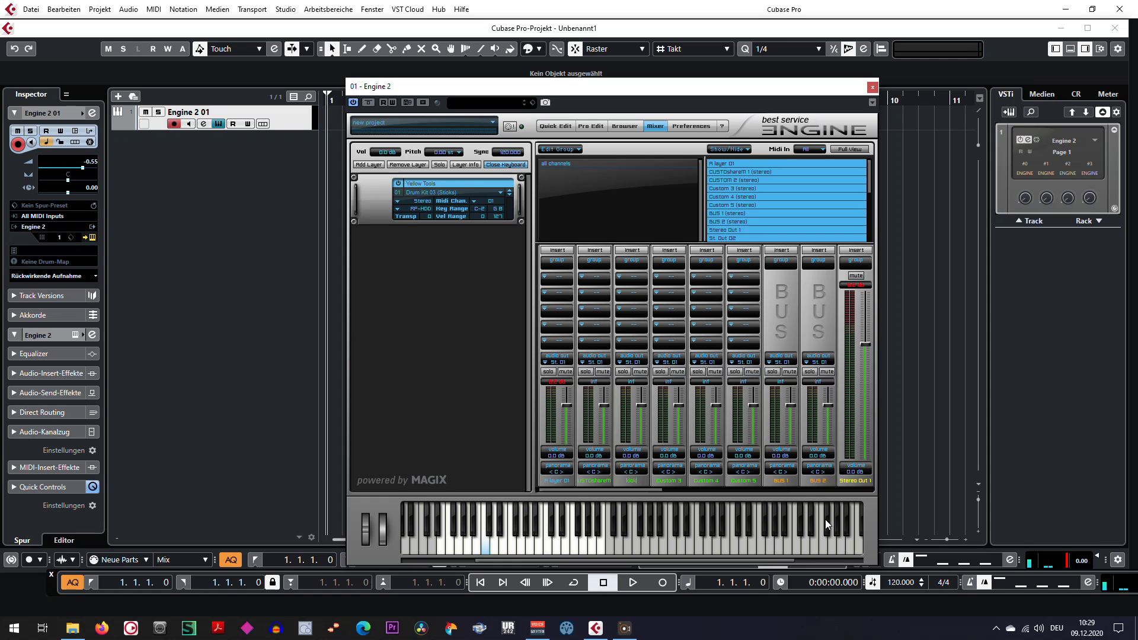
# - Check the drum section order in Engine's Pro Edit content list and rename the Custom 3 mixer channel as hi hat
pyautogui.doubleClick(671, 479)
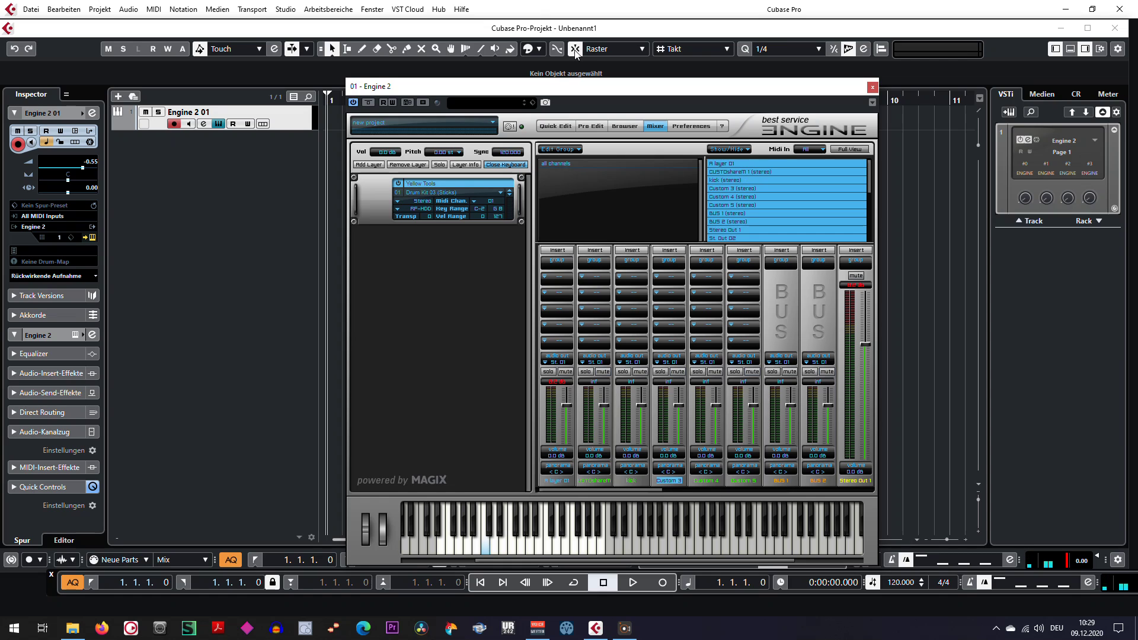
pyautogui.click(586, 124)
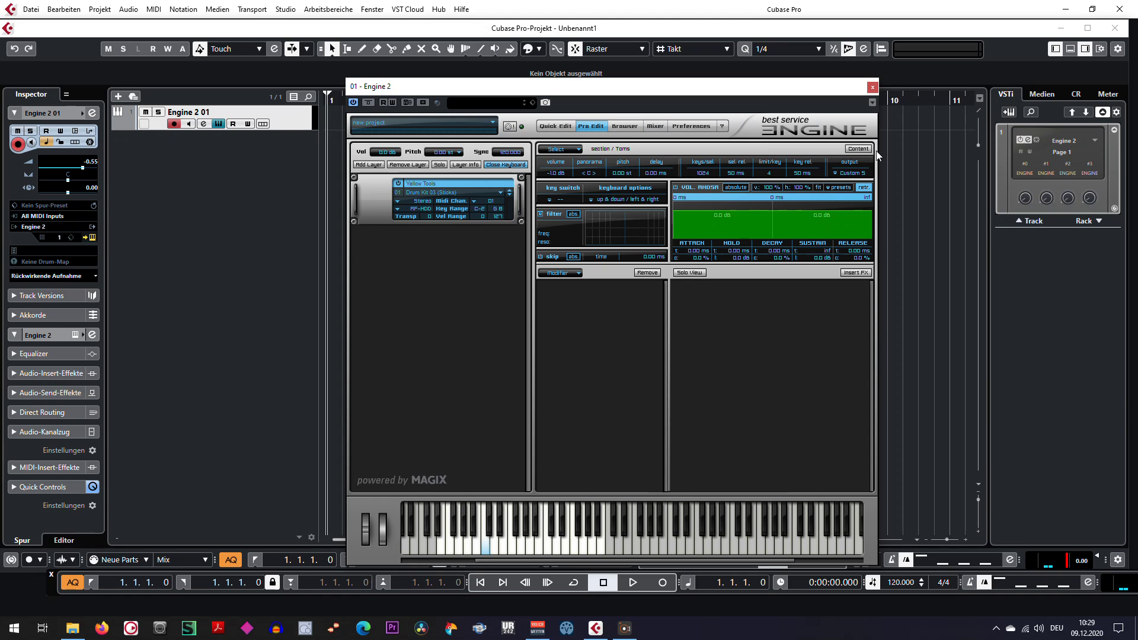
pyautogui.click(865, 150)
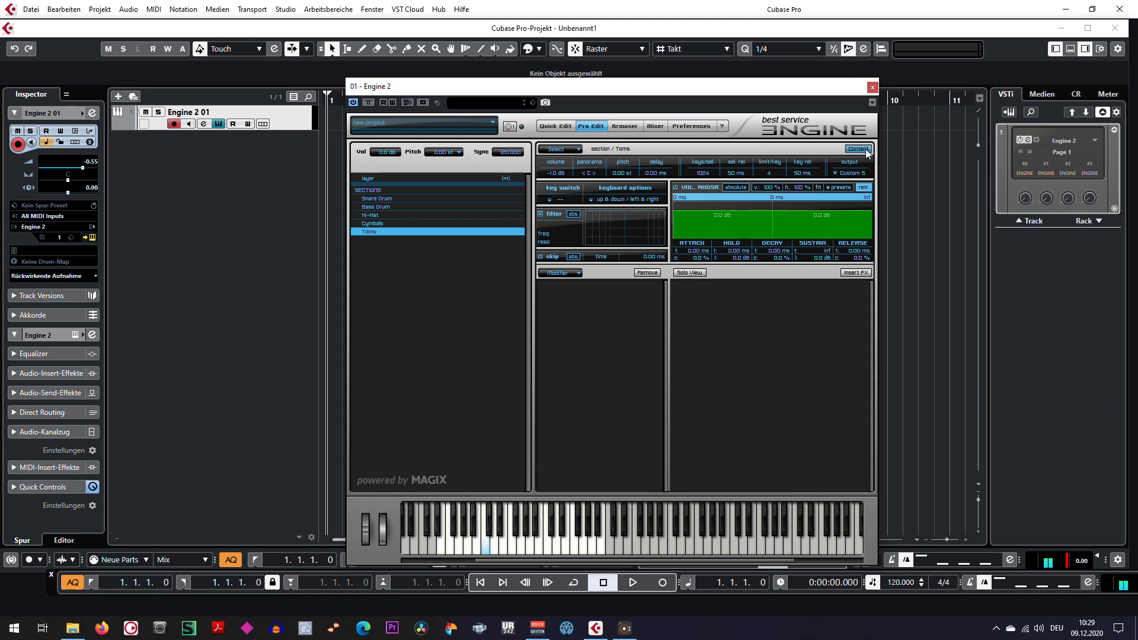
pyautogui.click(865, 150)
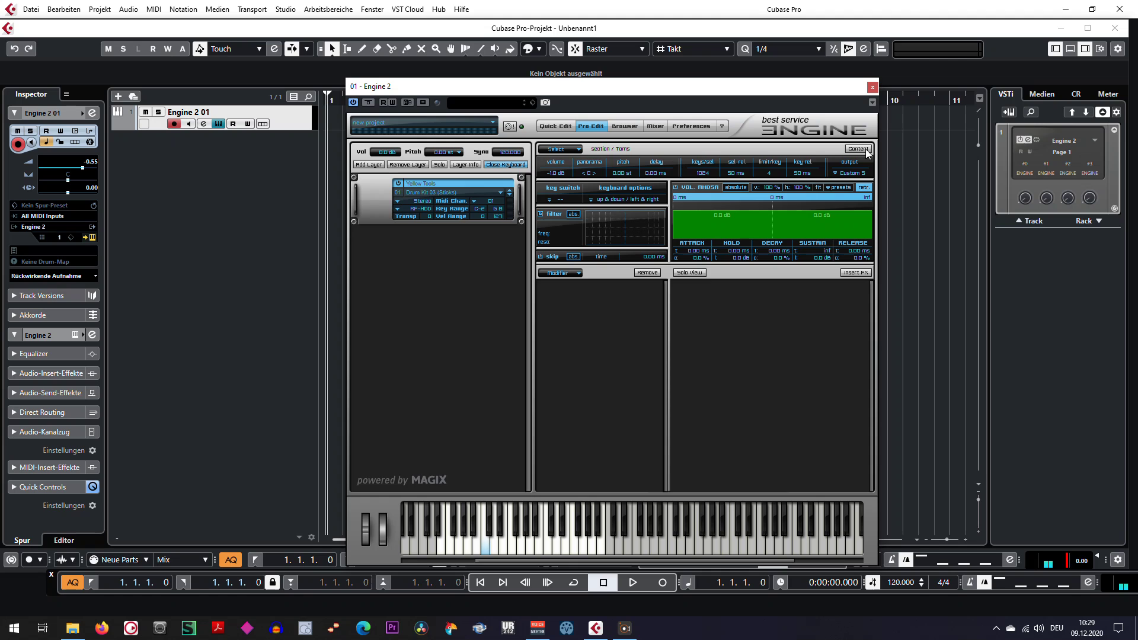
pyautogui.click(655, 127)
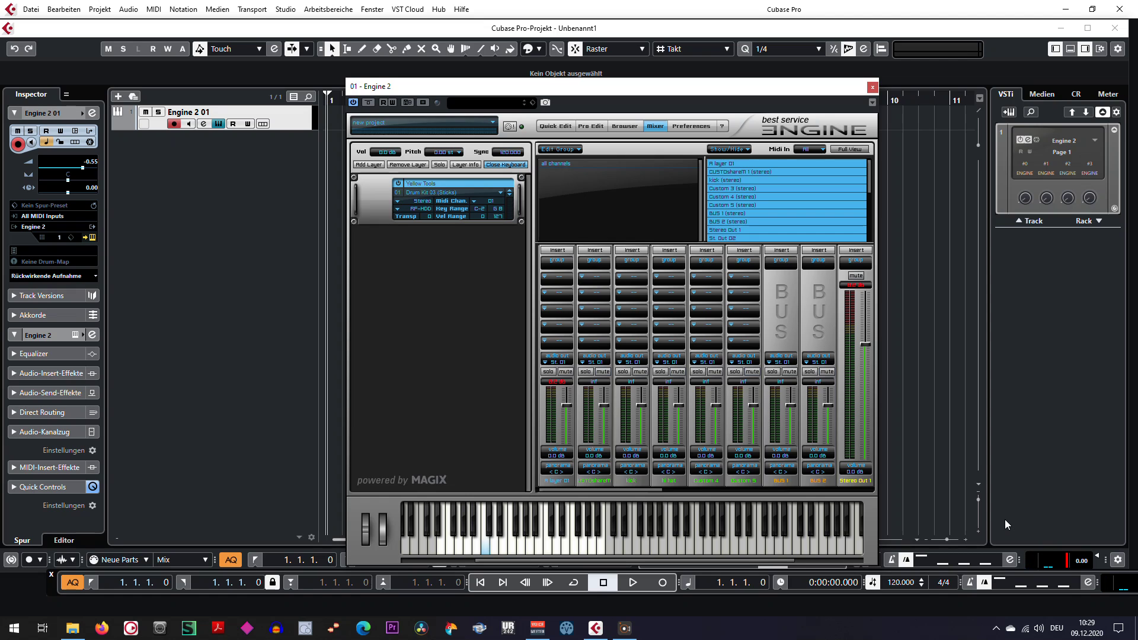
# - Rename the mixer channels Custom 4 and Custom 5 as cymbals and tom
pyautogui.doubleClick(706, 480)
pyautogui.write('cymbals')
pyautogui.doubleClick(747, 483)
pyautogui.write('tom')
pyautogui.press('Return')
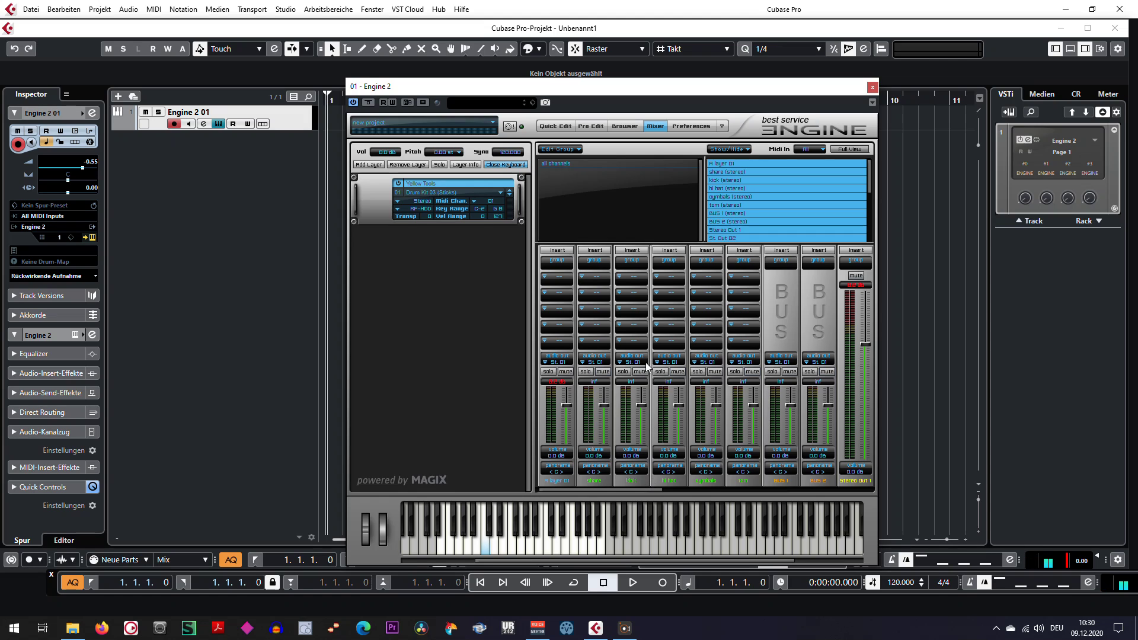
# - Assign the kick channel's audio output to Stereo Out 02 and the hi hat channel's to Stereo Out 03
pyautogui.click(620, 362)
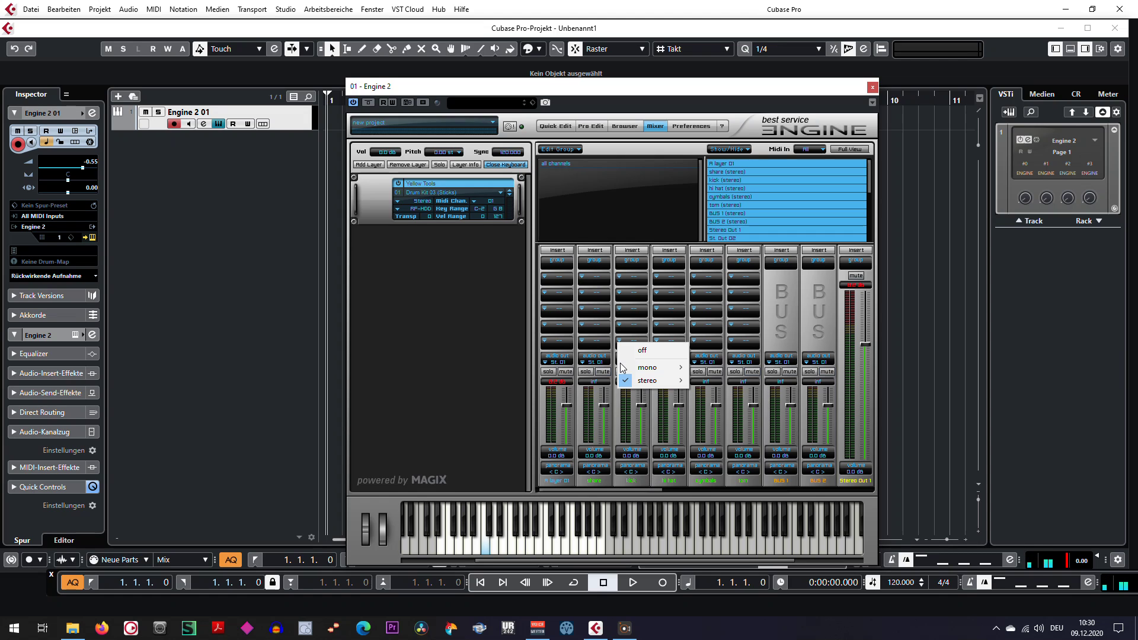
pyautogui.moveTo(649, 382)
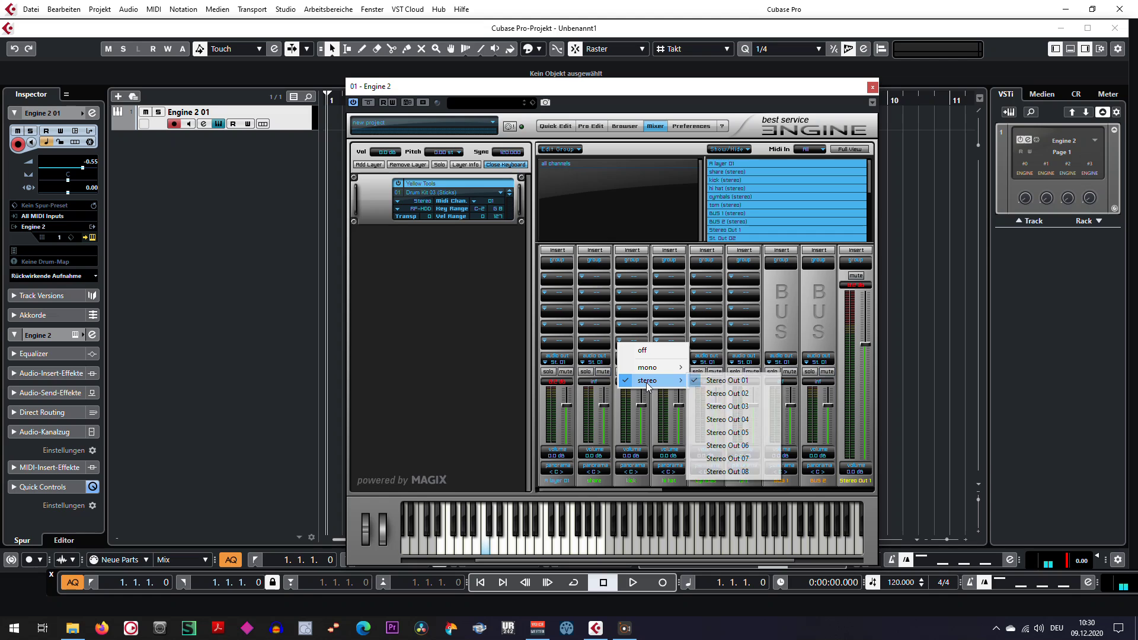
pyautogui.click(722, 394)
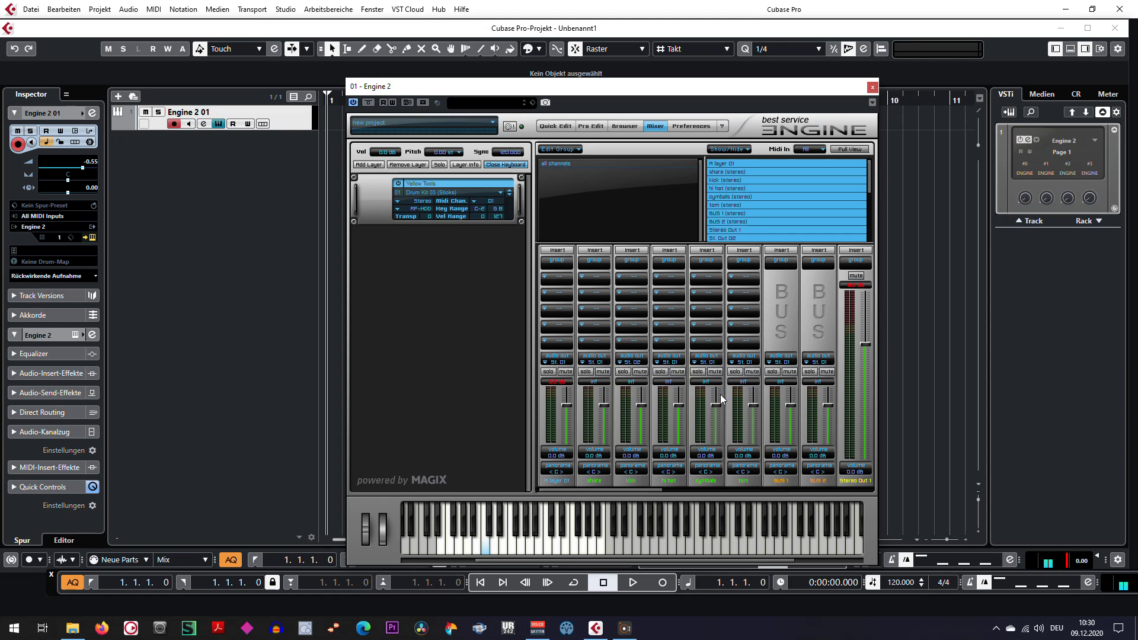
pyautogui.click(659, 362)
pyautogui.moveTo(682, 381)
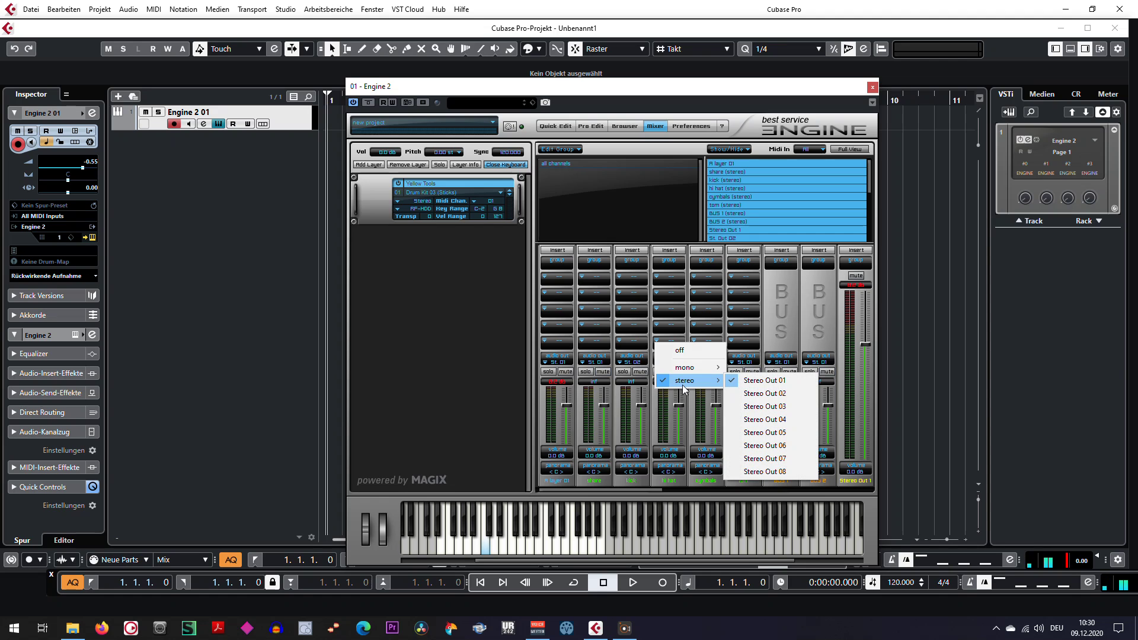
pyautogui.click(761, 406)
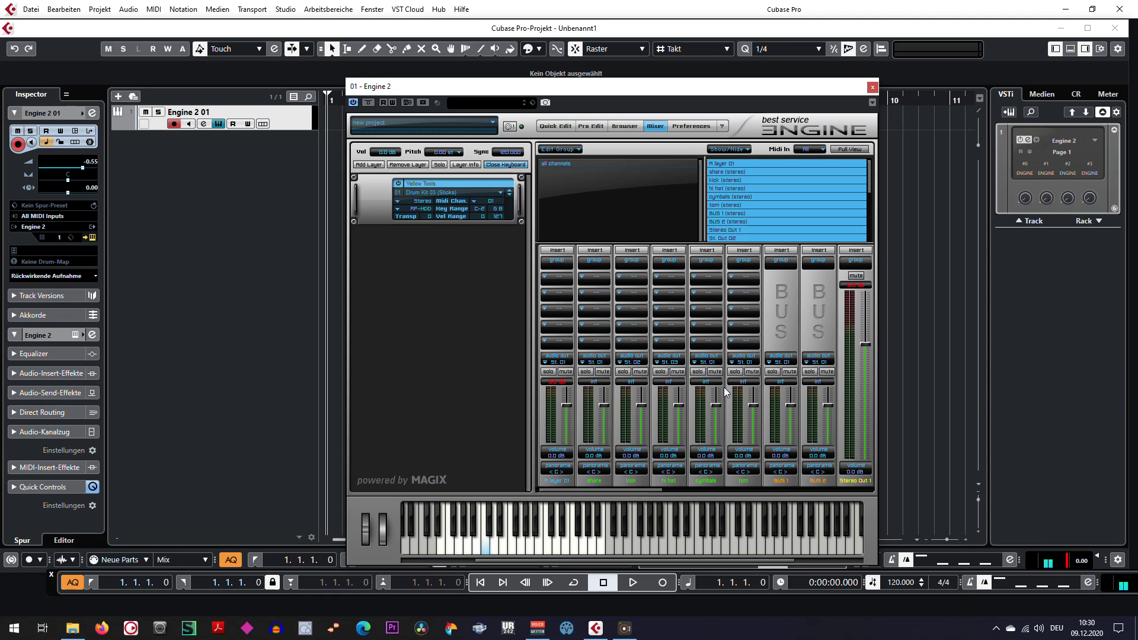
# - Assign the cymbals channel's audio output to Stereo Out 04 and the tom channel's to Stereo Out 05
pyautogui.click(694, 362)
pyautogui.moveTo(735, 381)
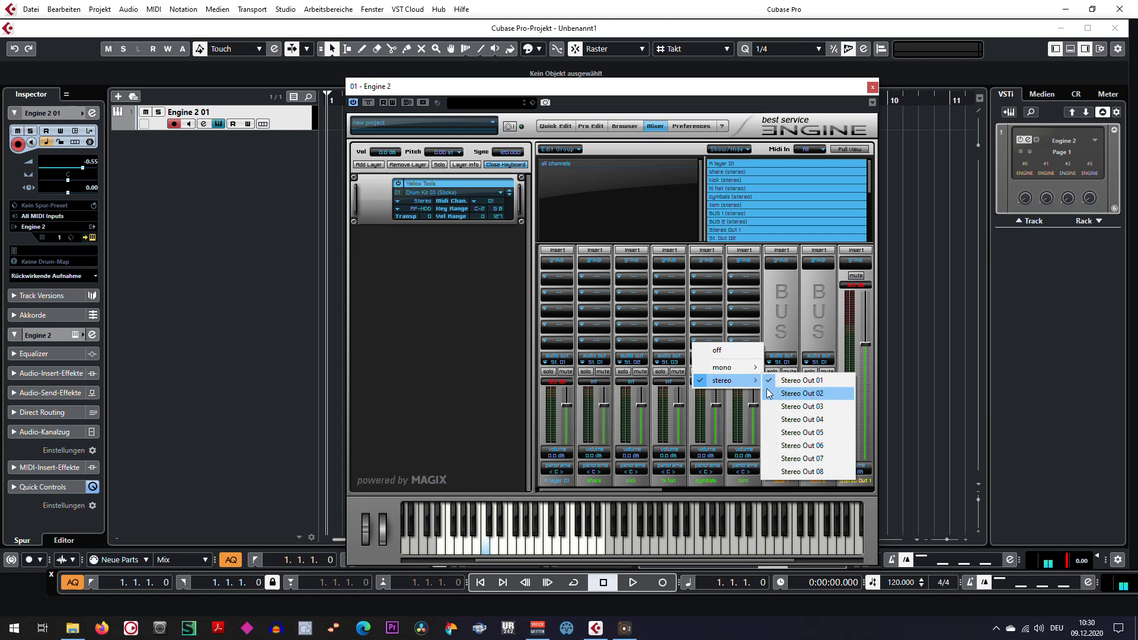
pyautogui.click(782, 419)
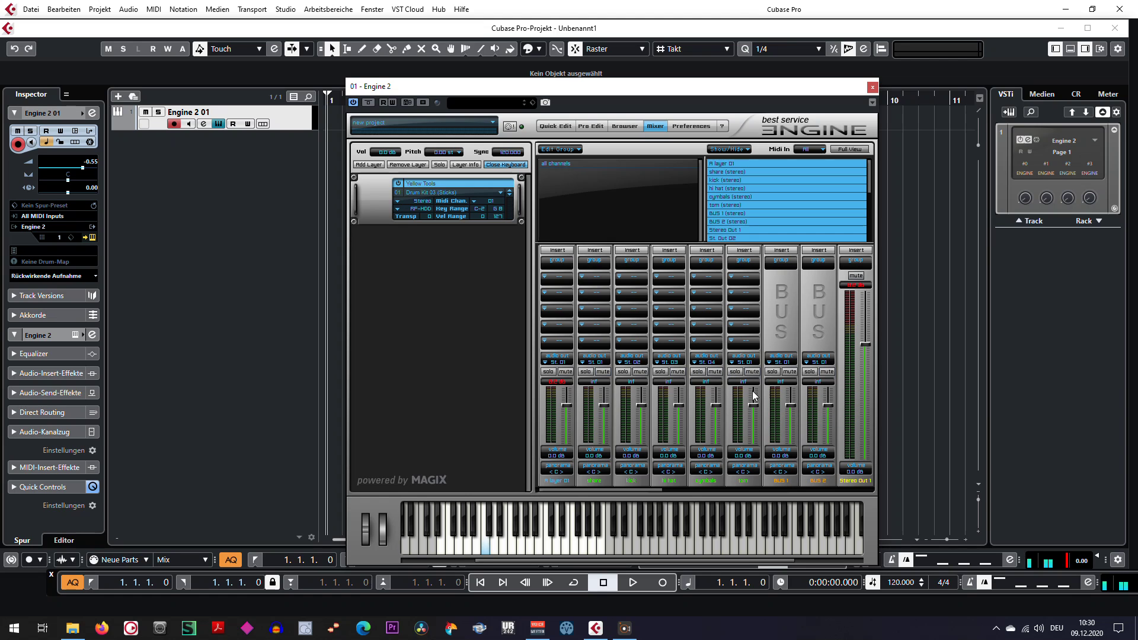
pyautogui.click(734, 363)
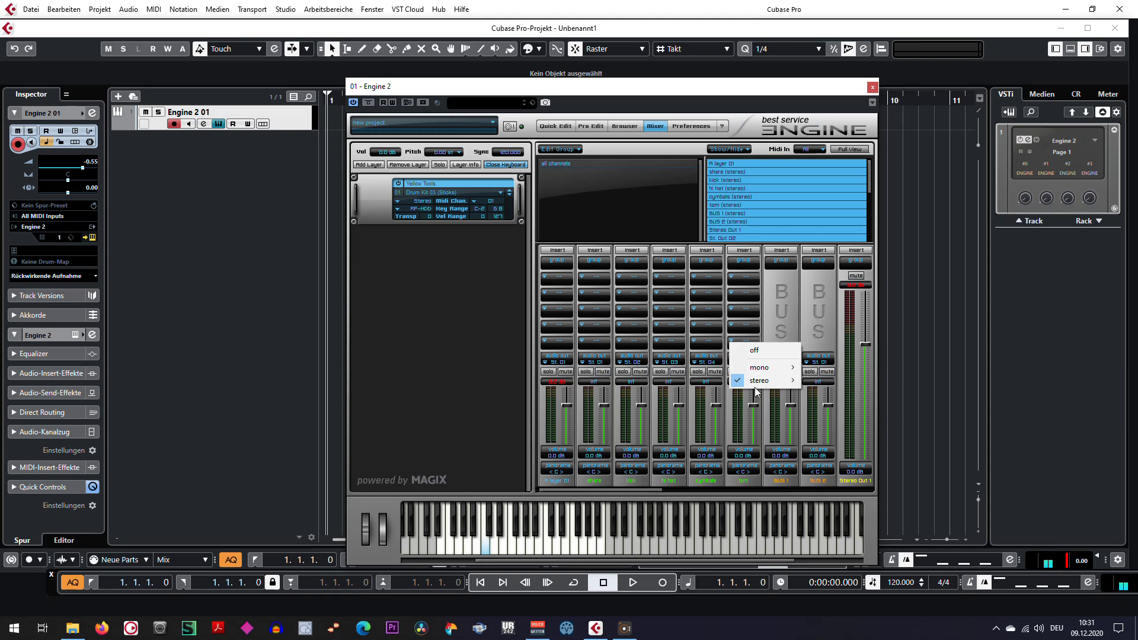
pyautogui.moveTo(756, 383)
pyautogui.click(832, 432)
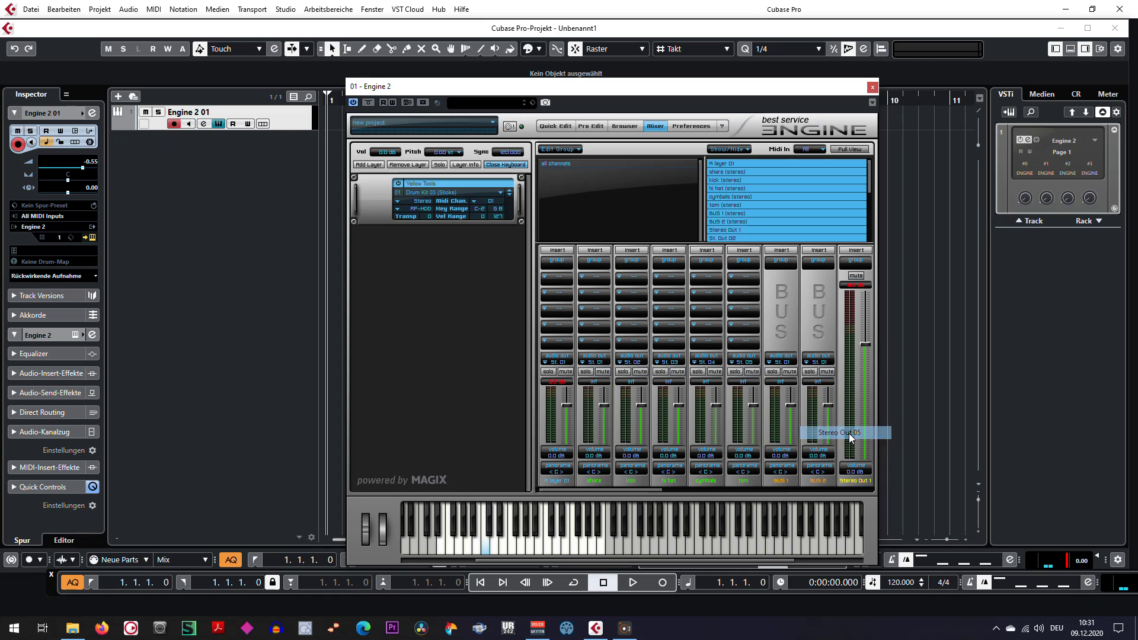
# - Close the Engine 2 window and check which instrument channels the Cubase MixConsole contains
pyautogui.click(873, 89)
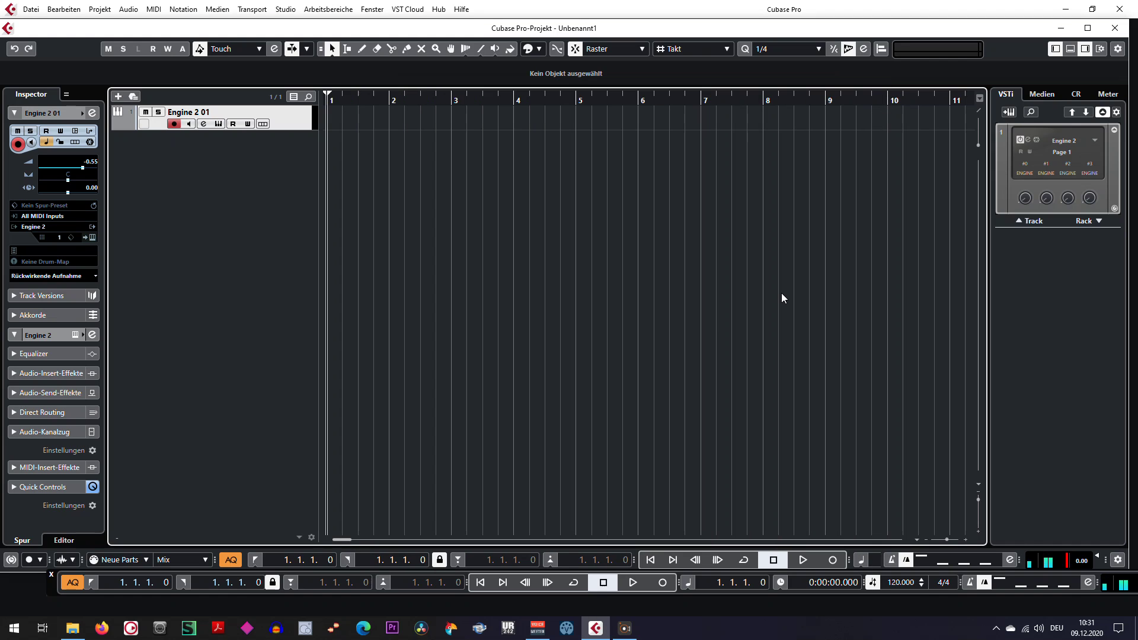
pyautogui.press('F3')
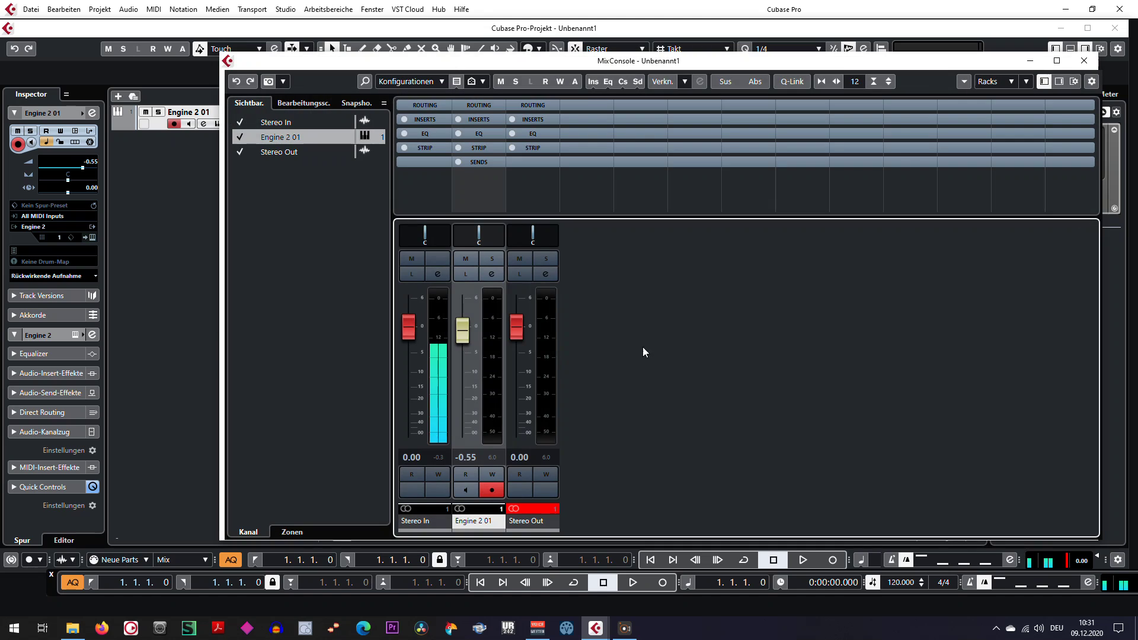
pyautogui.click(1084, 61)
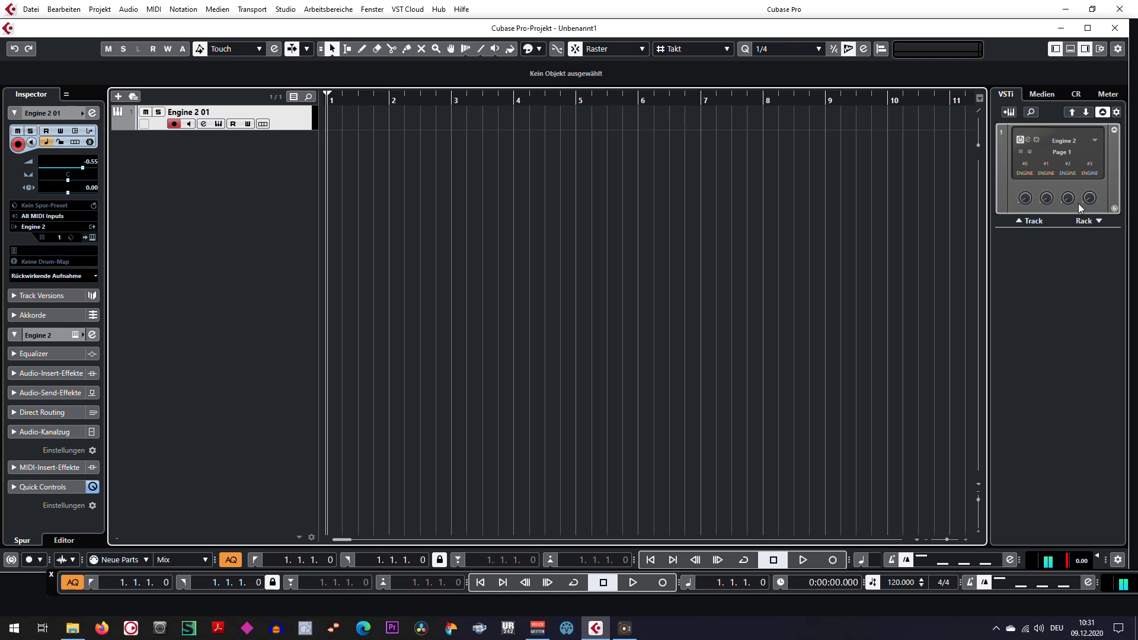
# - Activate the Engine 2 instrument's additional outputs ENGINE 02 to ENGINE 05 [Stereo] in the Cubase project
pyautogui.click(1094, 141)
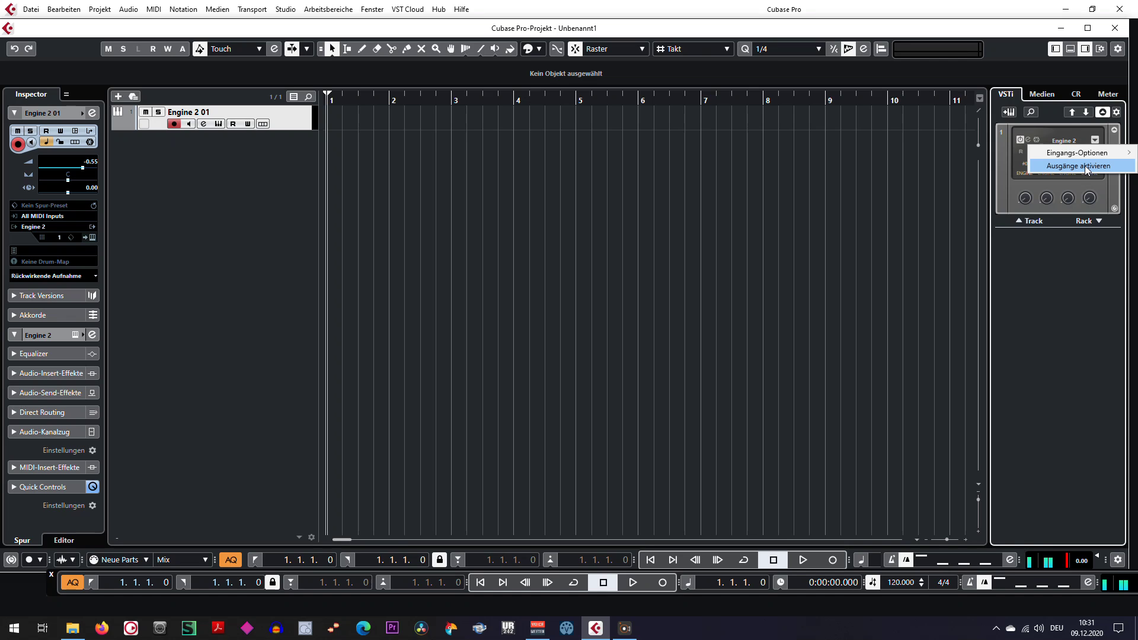
pyautogui.click(1087, 168)
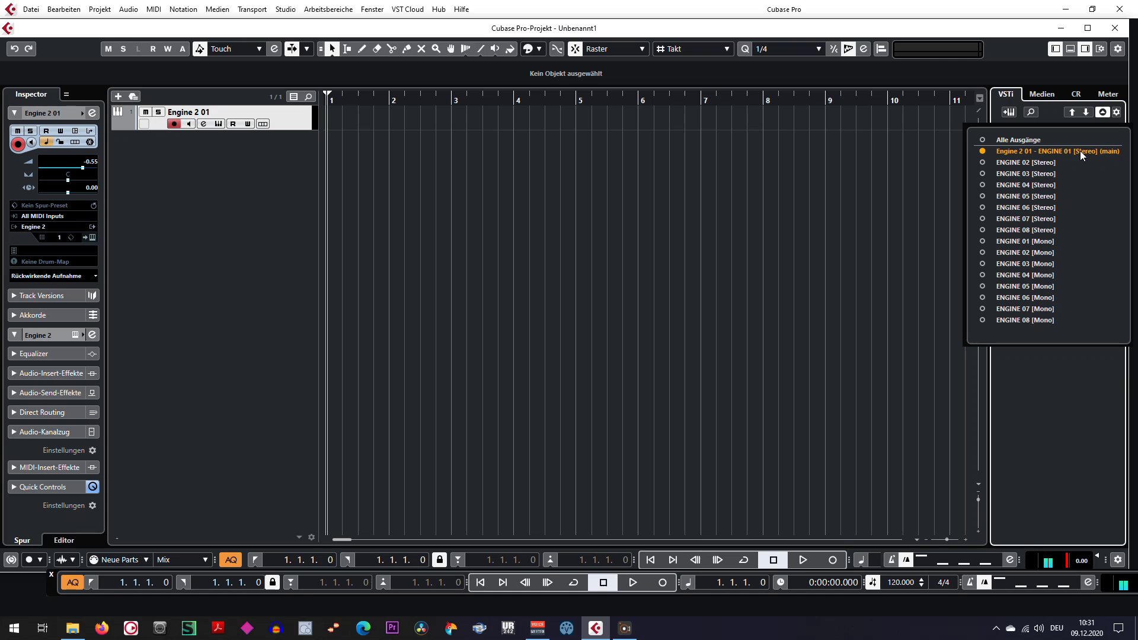
pyautogui.click(982, 164)
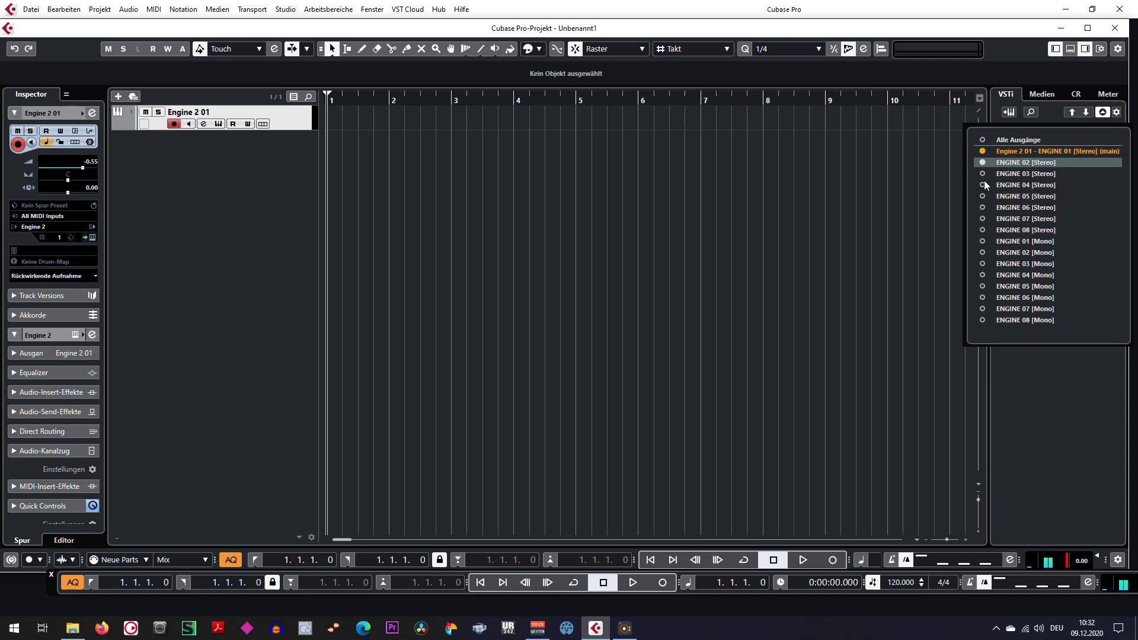
pyautogui.click(982, 175)
pyautogui.click(983, 187)
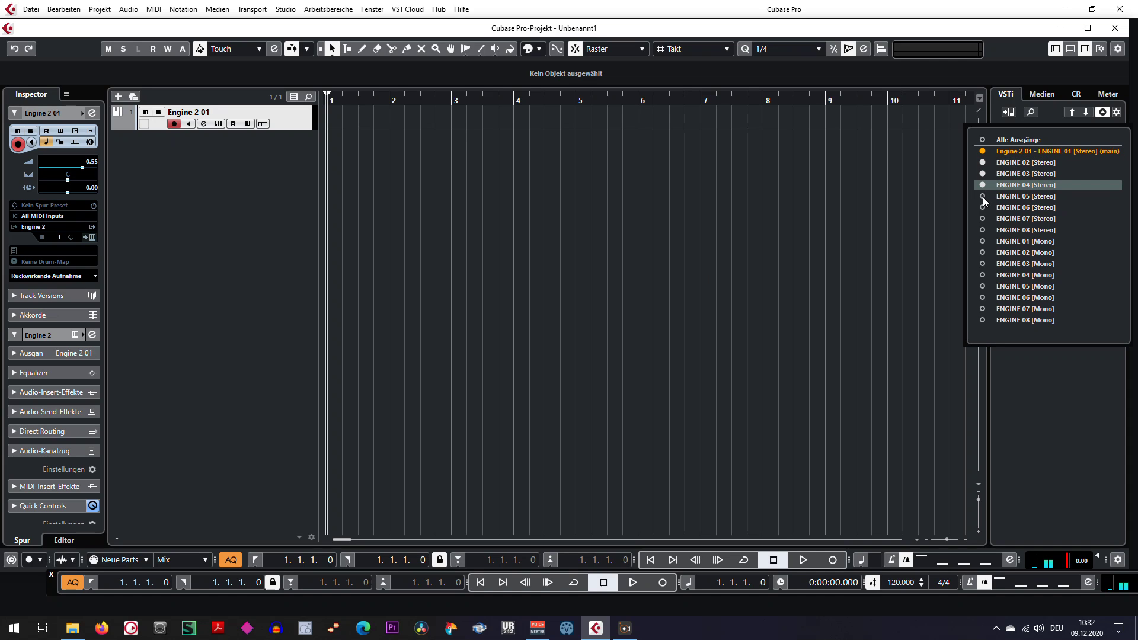
pyautogui.click(982, 197)
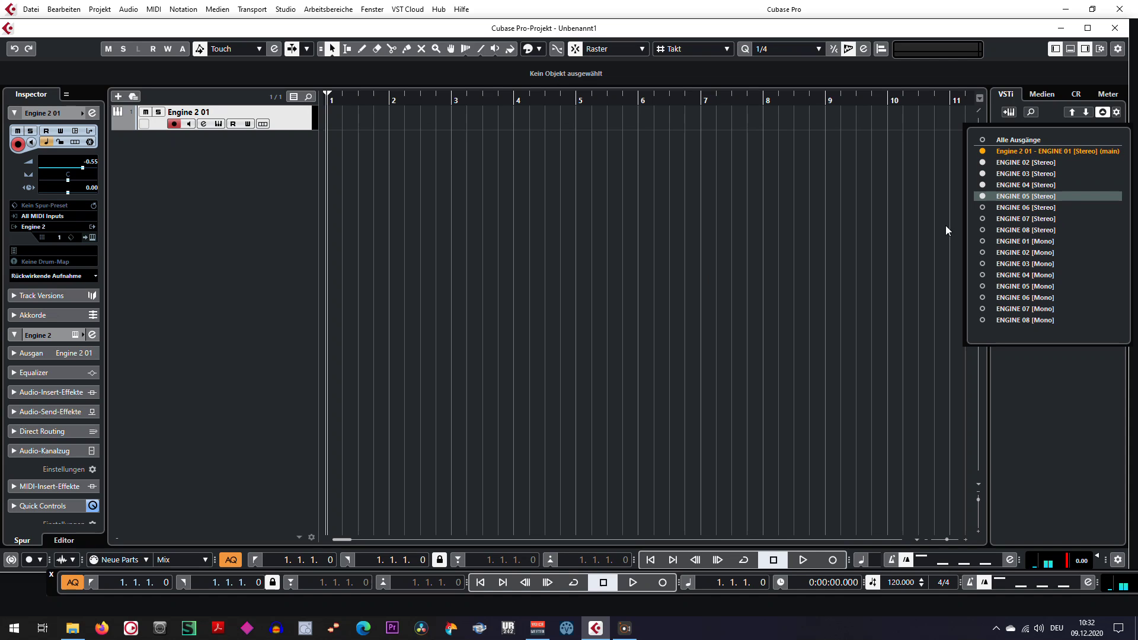
pyautogui.click(914, 234)
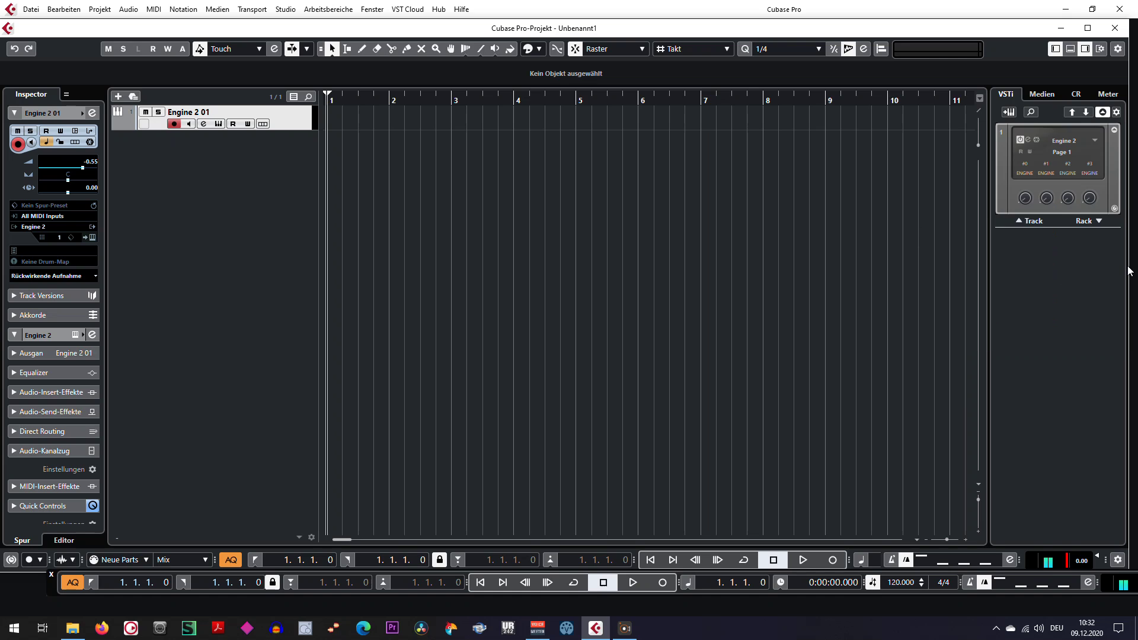
# - Show the MixConsole and lower the Stereo Out fader to about -3.52 dB
pyautogui.press('F3')
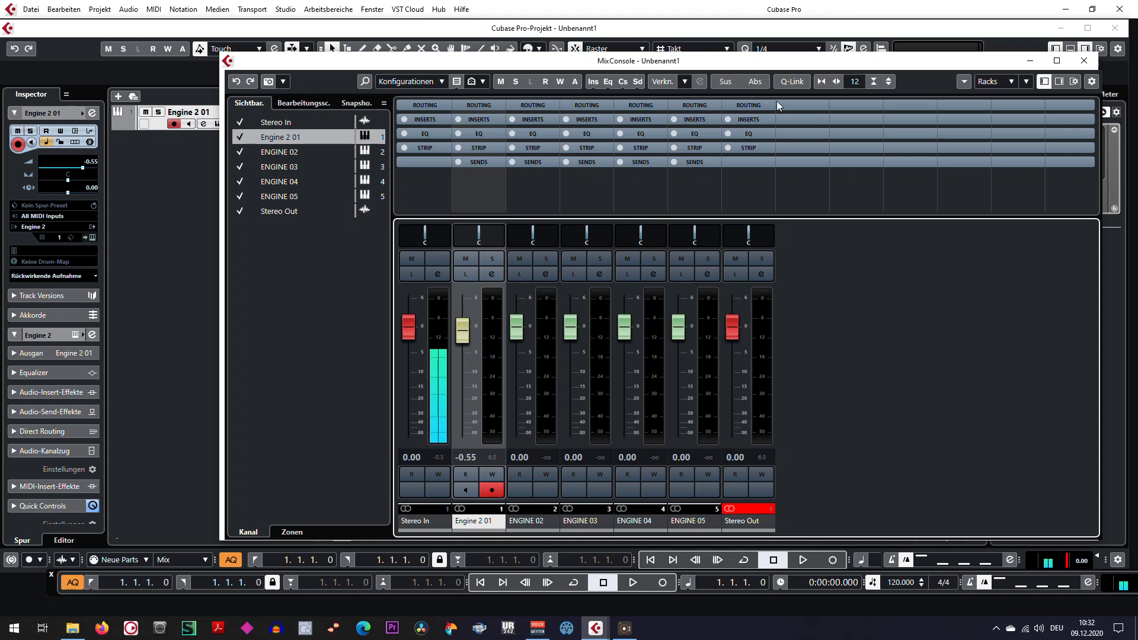
pyautogui.moveTo(754, 64); pyautogui.dragTo(744, 73)
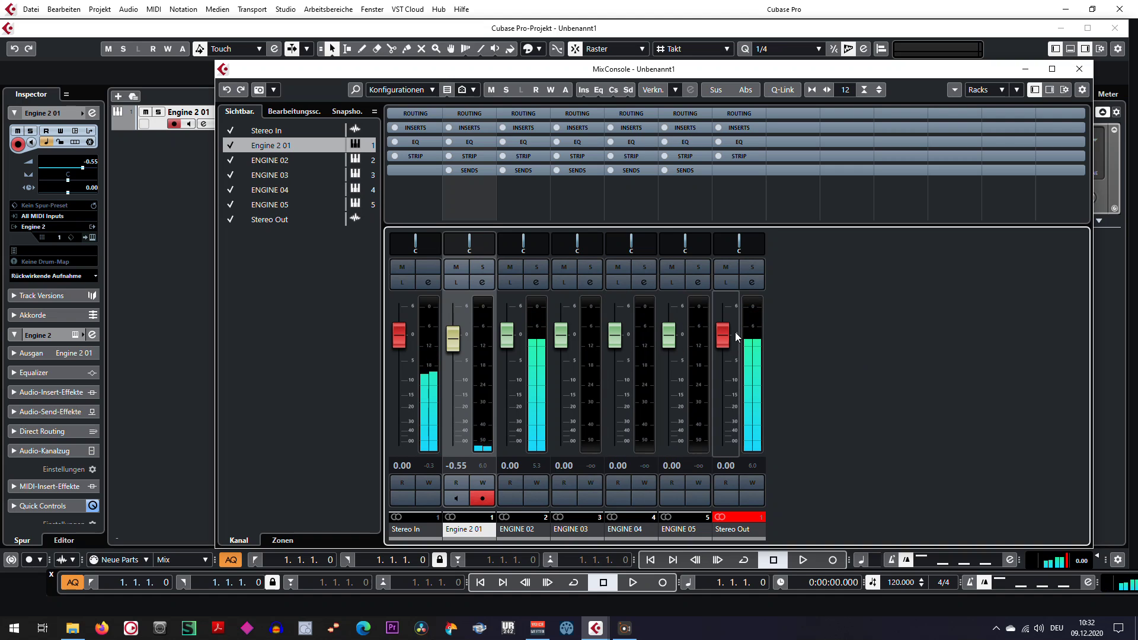
pyautogui.moveTo(728, 341); pyautogui.dragTo(731, 363)
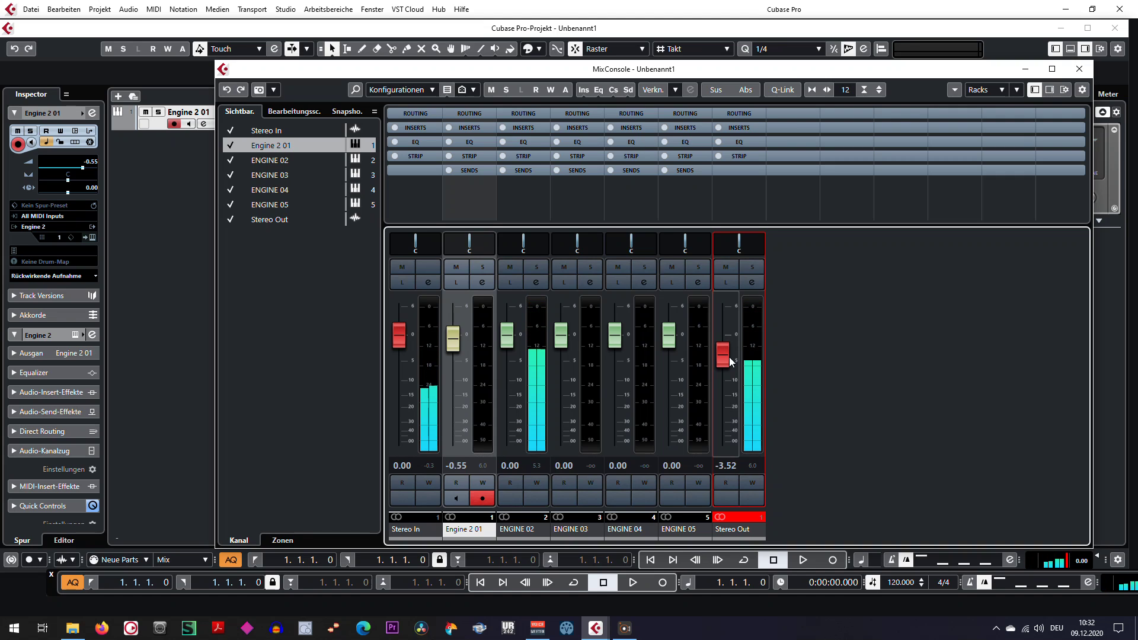
# - Rename the MixConsole channels Engine 2 01 and ENGINE 02 as share and kick
pyautogui.doubleClick(478, 531)
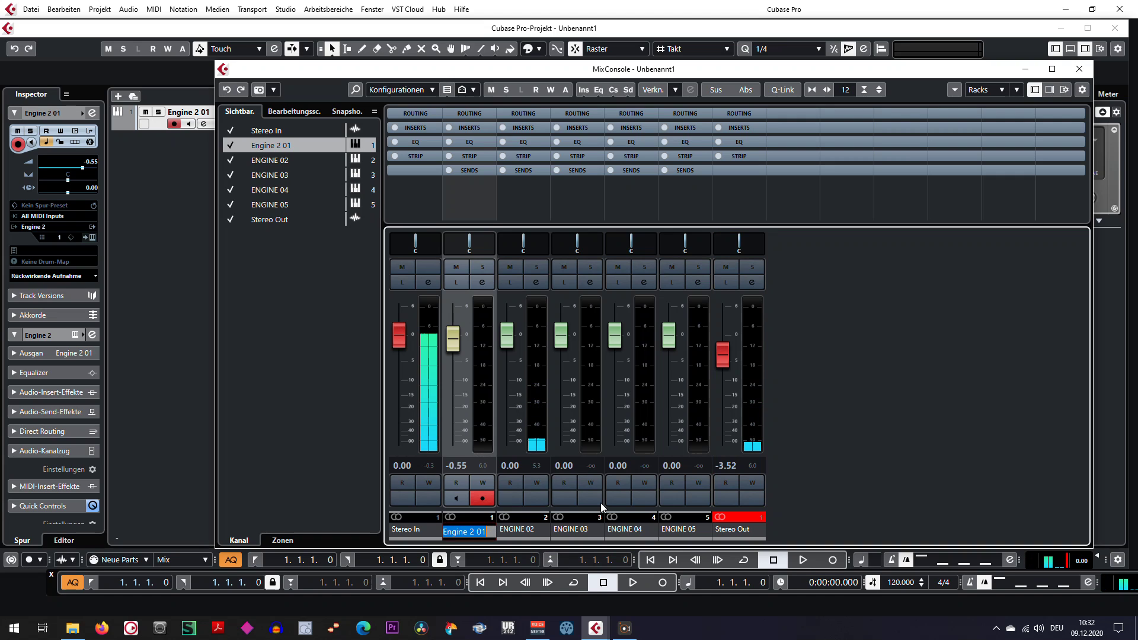
pyautogui.write('share')
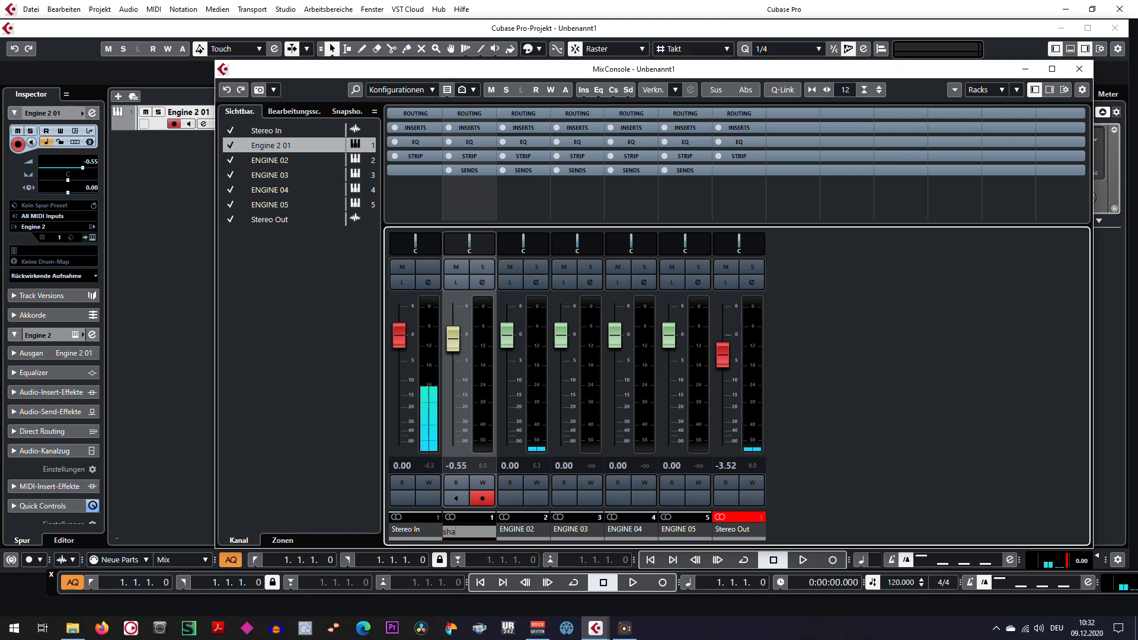
pyautogui.doubleClick(525, 530)
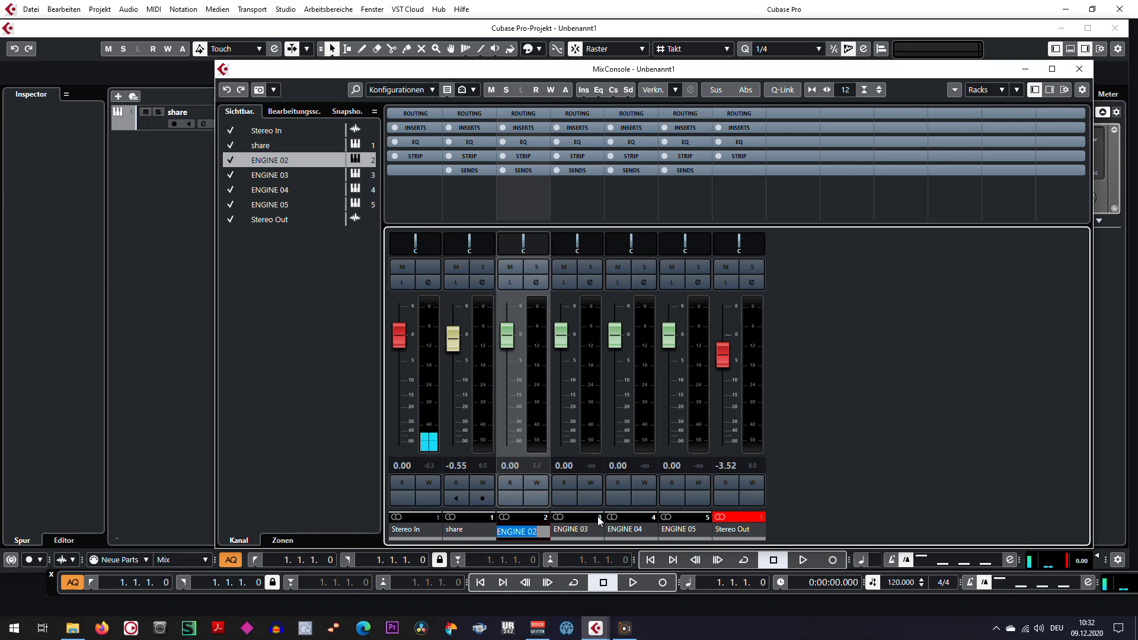
pyautogui.write('kic')
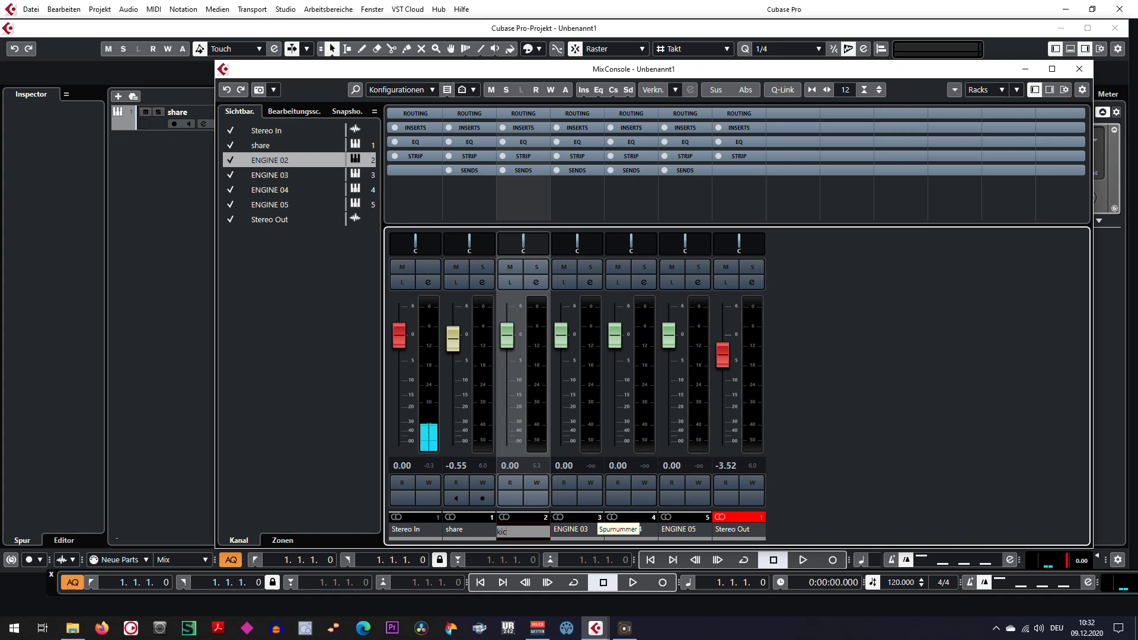
pyautogui.write('k')
pyautogui.press('Return')
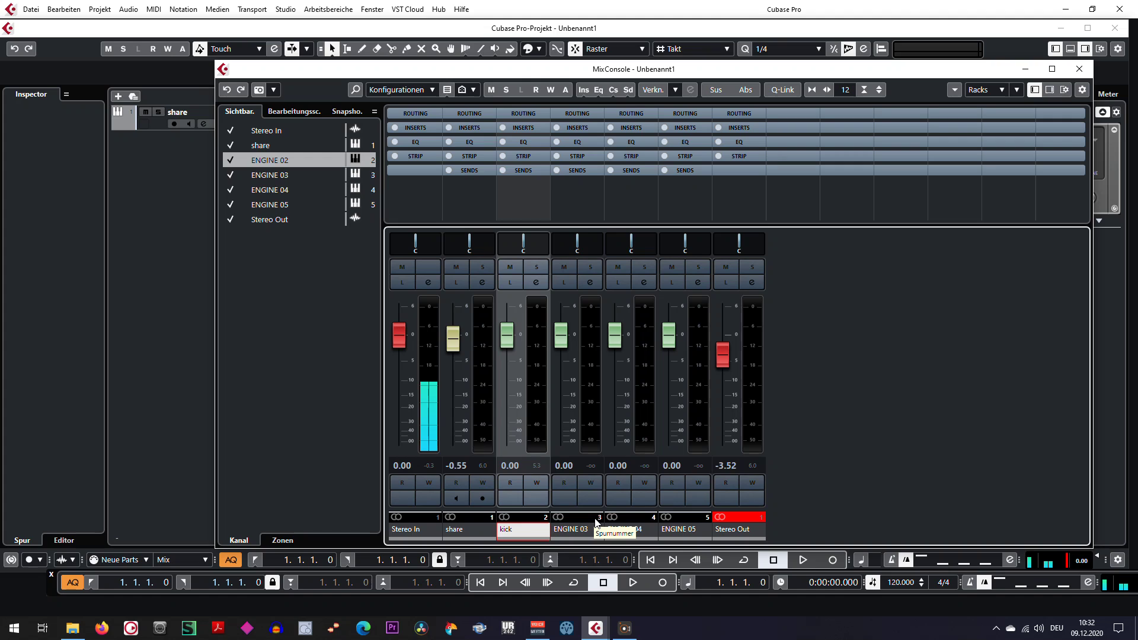
# - Select the share track in the project, show the MixConsole again and rename the channel ENGINE 03 as hi hat
pyautogui.click(159, 126)
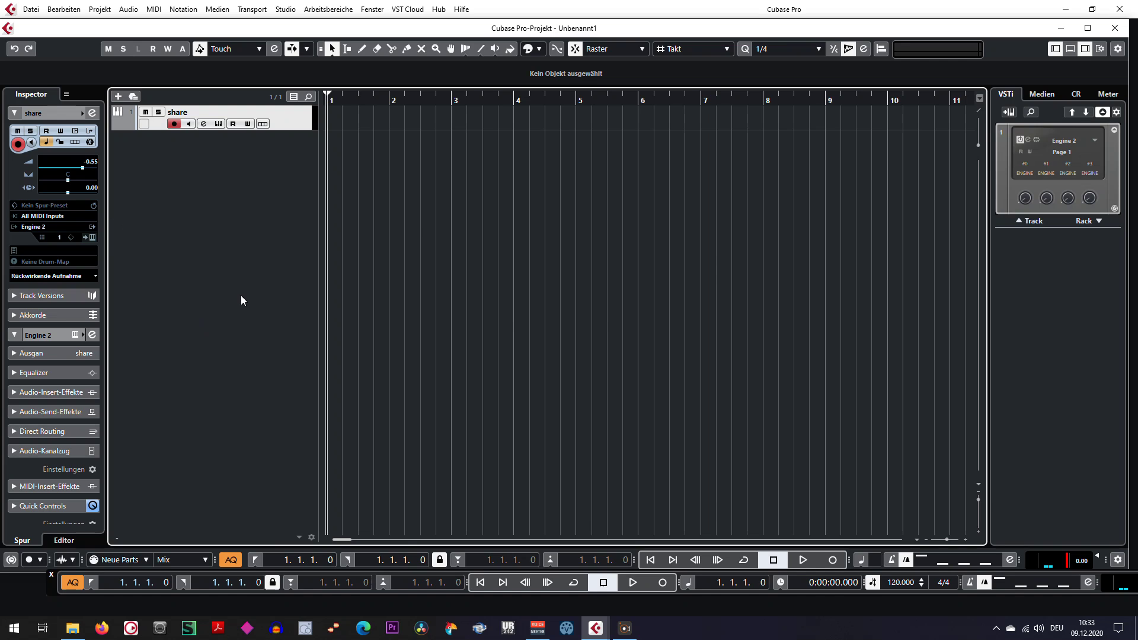
pyautogui.press('F3')
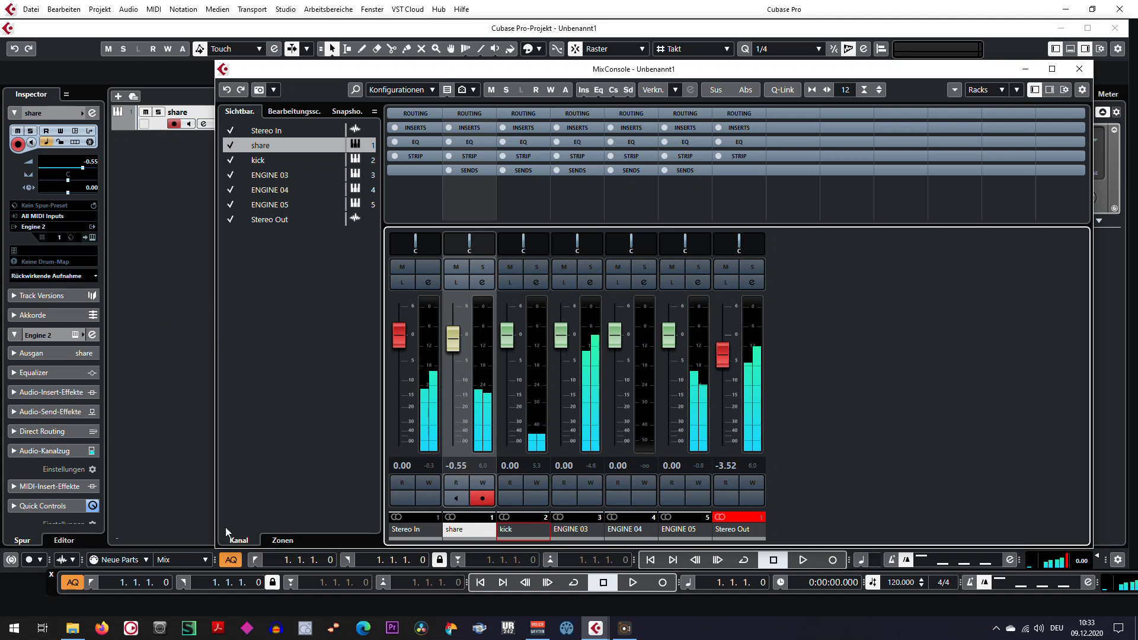
pyautogui.doubleClick(564, 528)
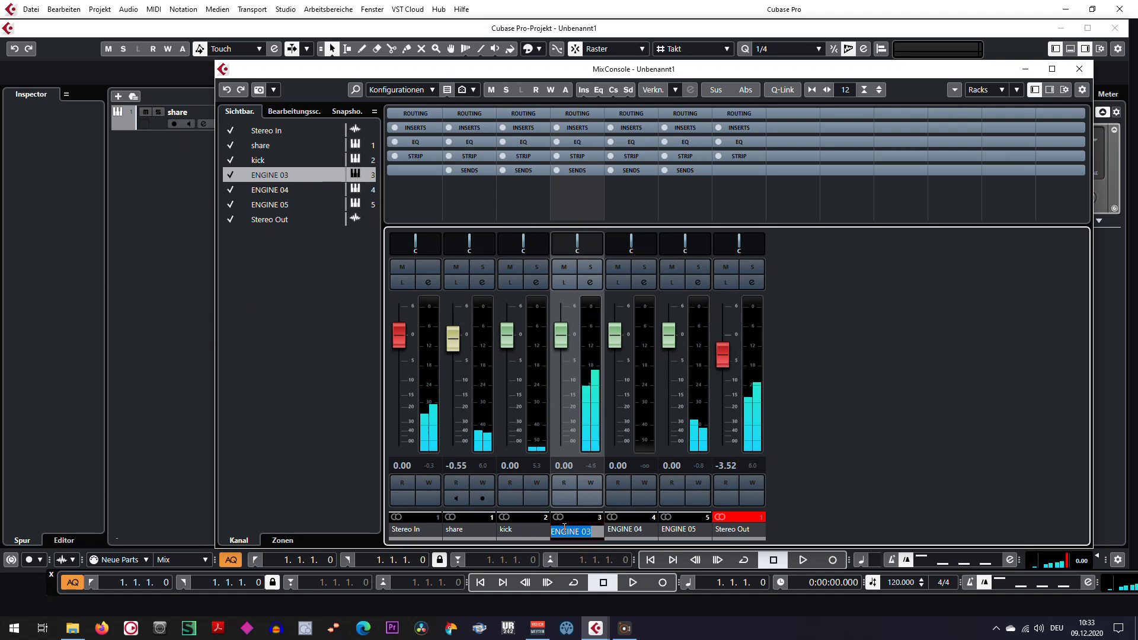
pyautogui.write('hi')
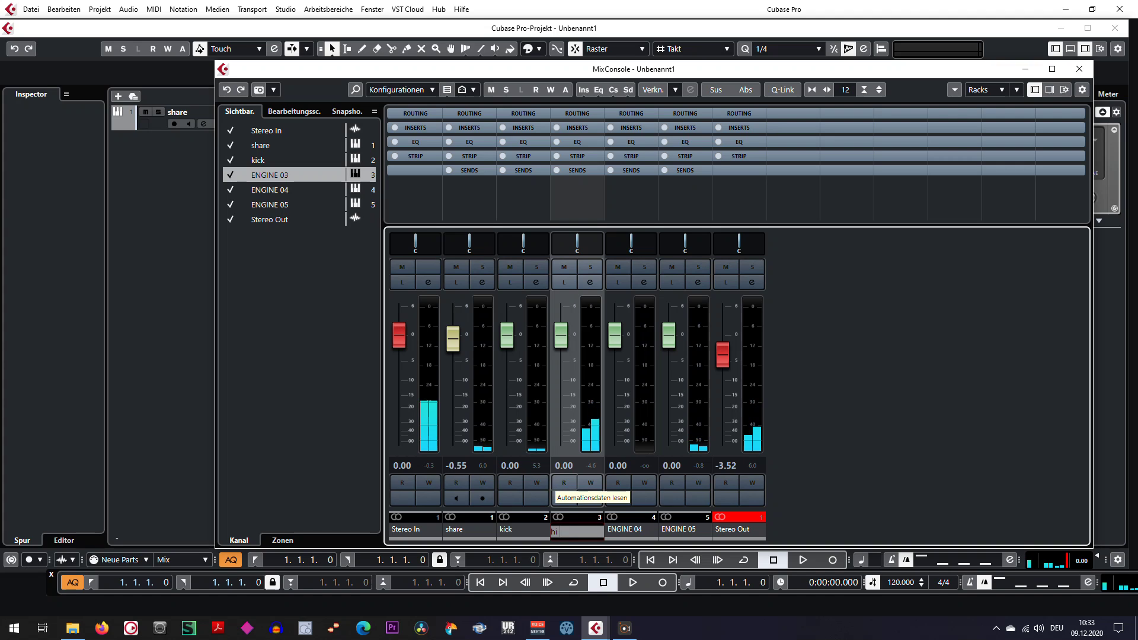
pyautogui.write(' hat')
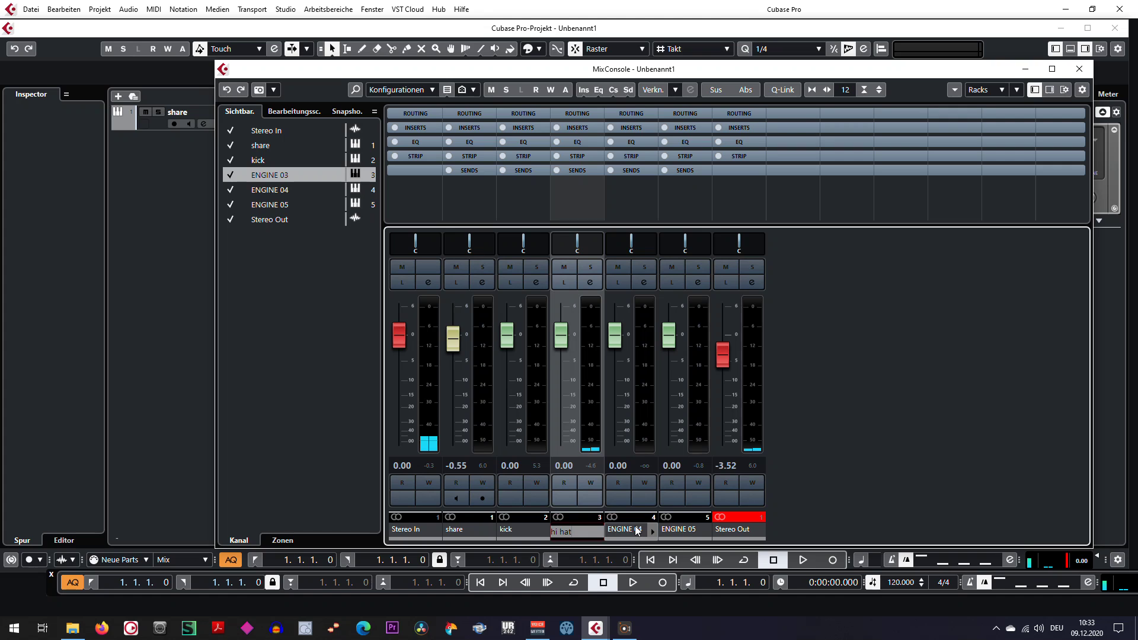
# - Select the share track again, show the MixConsole and rename the channel ENGINE 05 as toms
pyautogui.click(150, 129)
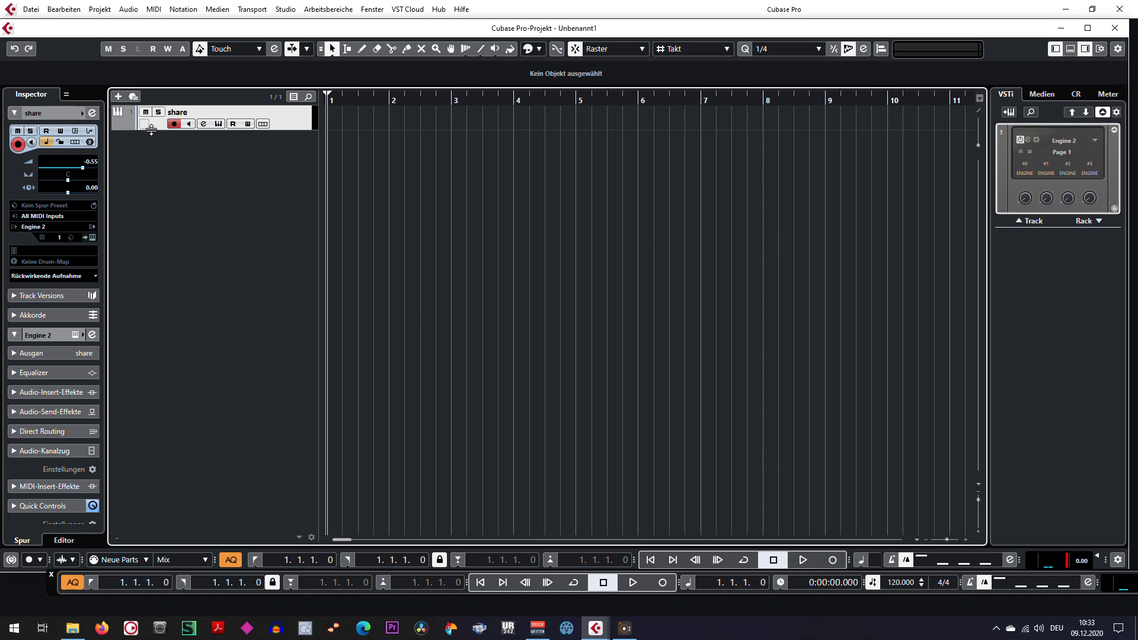
pyautogui.press('F3')
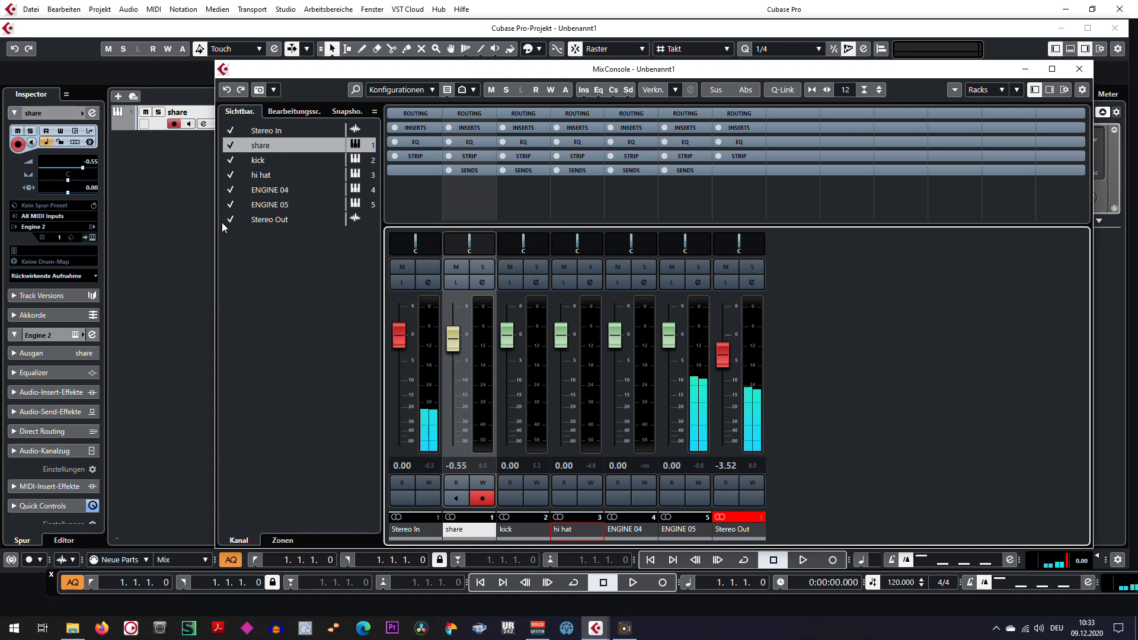
pyautogui.click(675, 532)
pyautogui.doubleClick(676, 532)
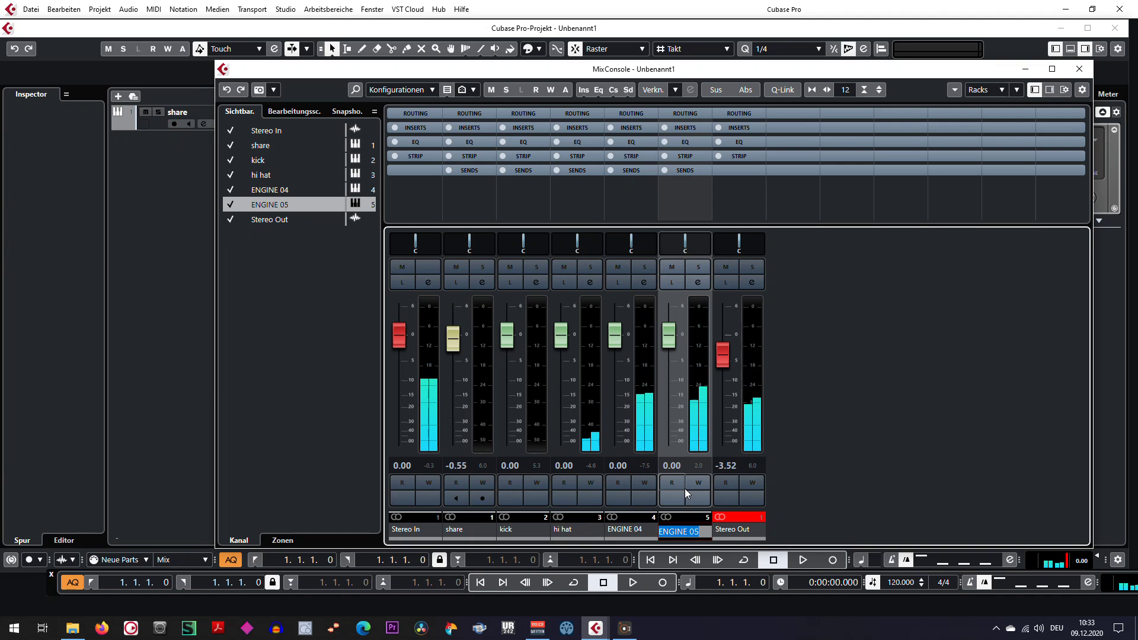
pyautogui.write('toms')
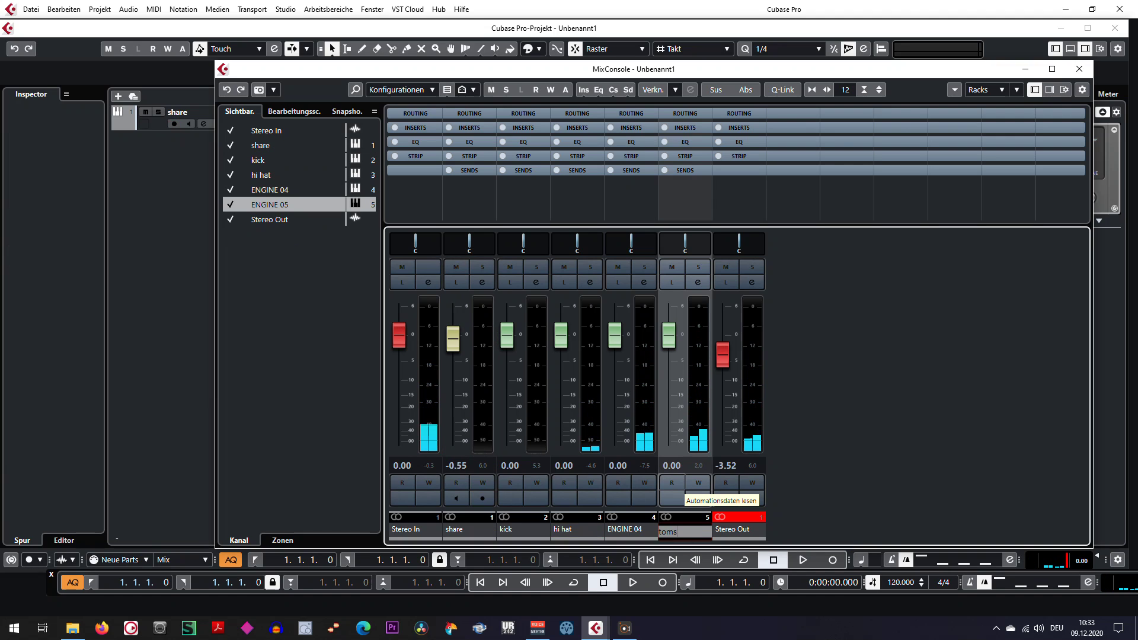
# - Rename the MixConsole channel ENGINE 04 as cymbals
pyautogui.click(651, 528)
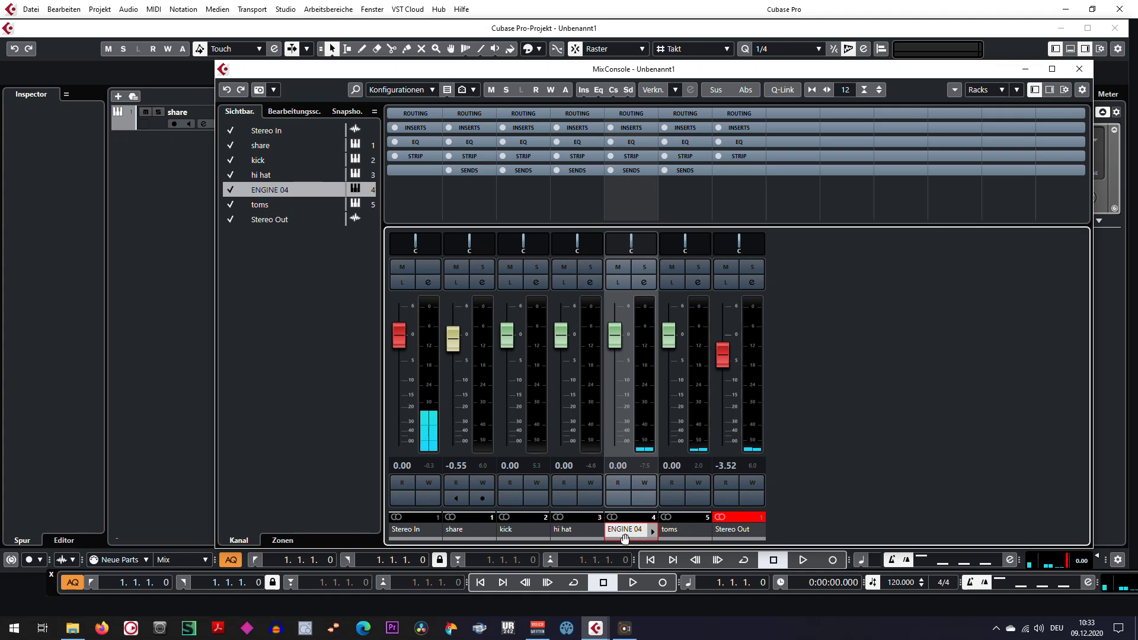
pyautogui.press('m')
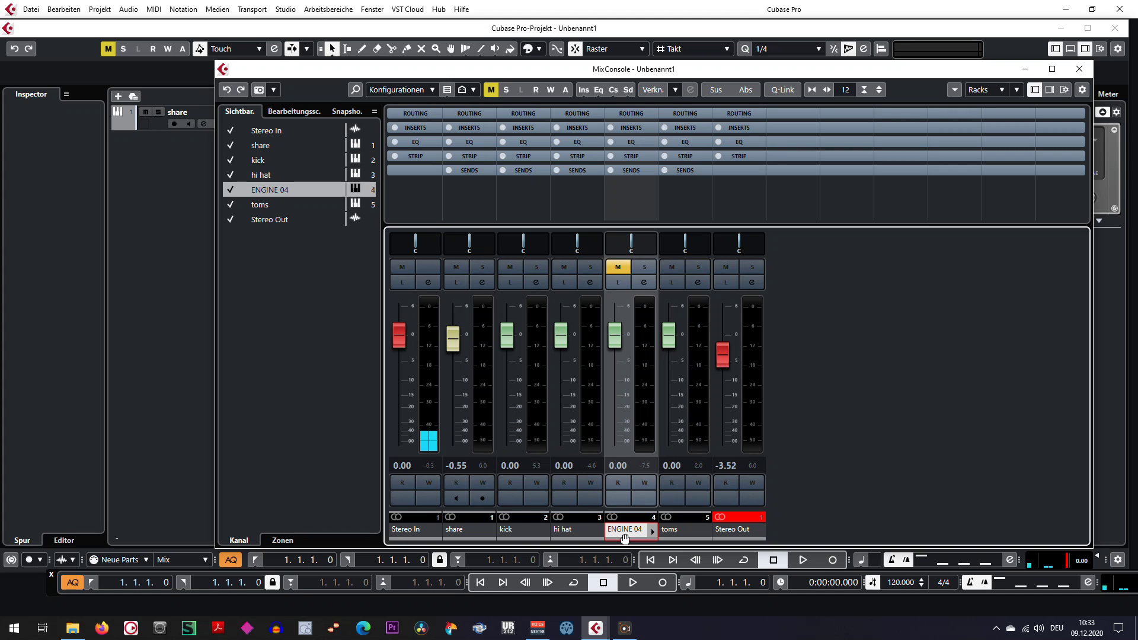
pyautogui.press('m')
pyautogui.press('s')
pyautogui.doubleClick(624, 535)
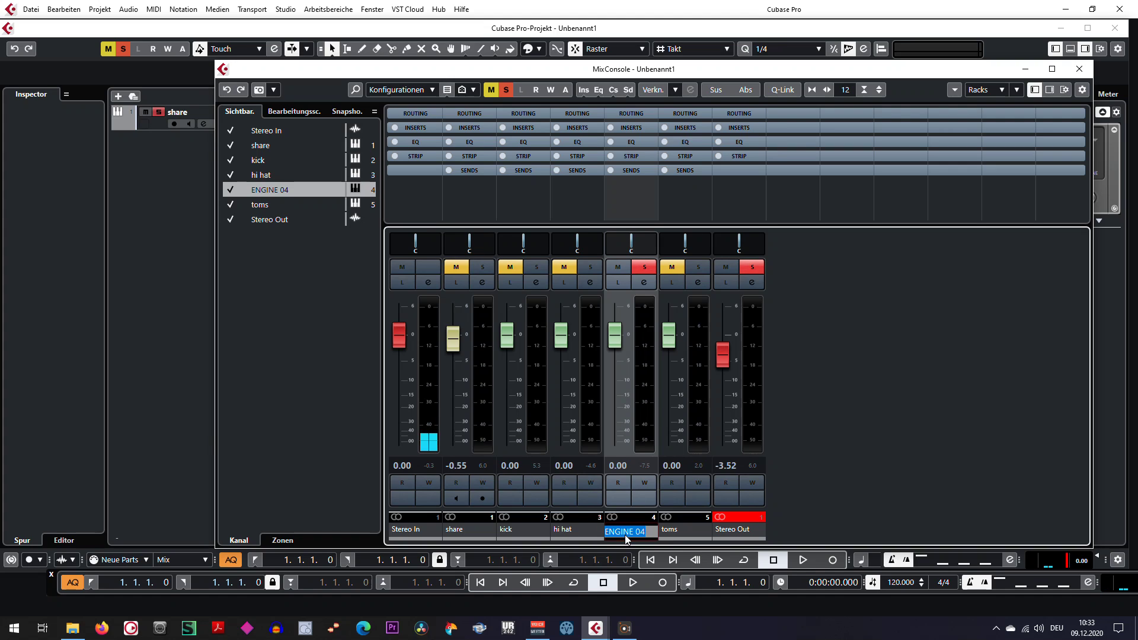
pyautogui.write('cymbals')
pyautogui.press('Return')
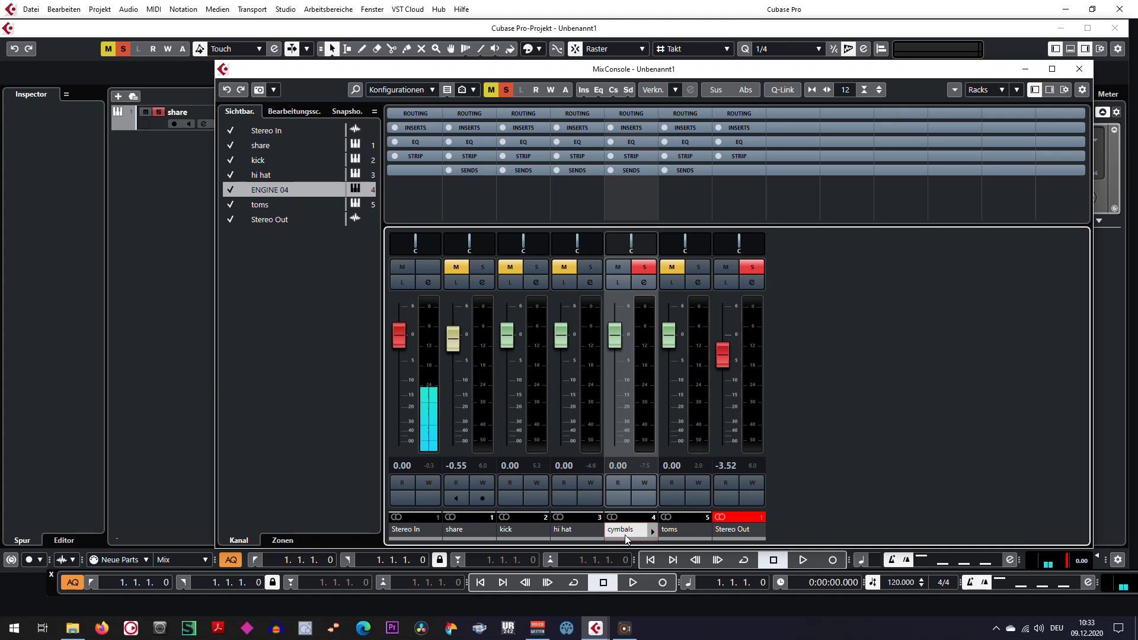
# - Clear the solo and mute states on the cymbals channel and raise the Stereo Out fader to about -0.10 dB
pyautogui.click(648, 268)
pyautogui.click(618, 267)
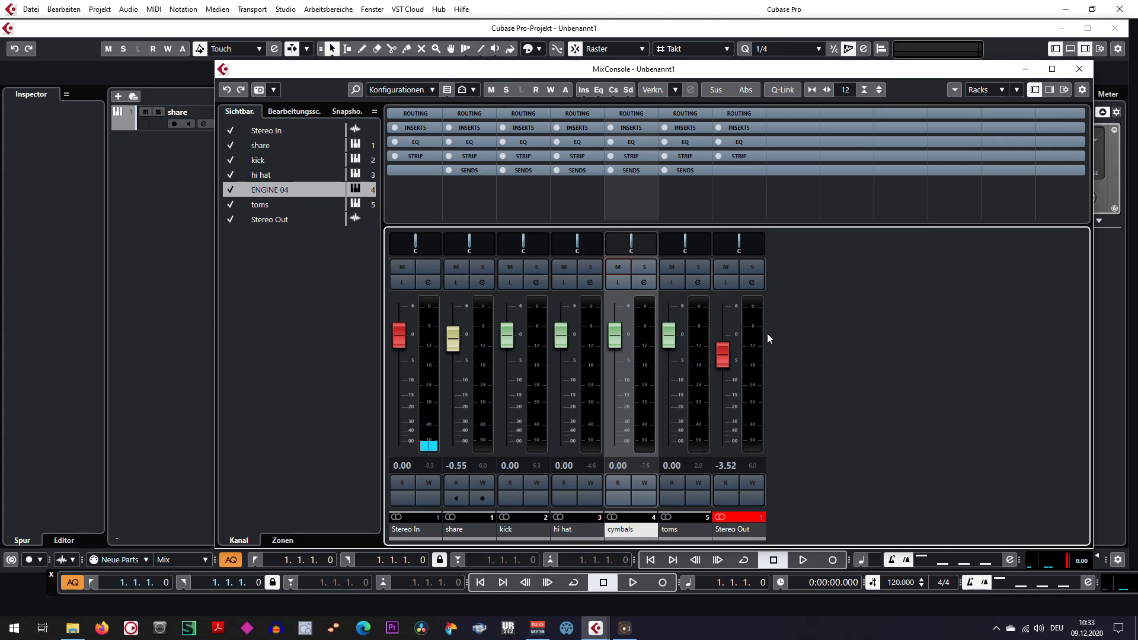
pyautogui.moveTo(724, 364); pyautogui.dragTo(726, 346)
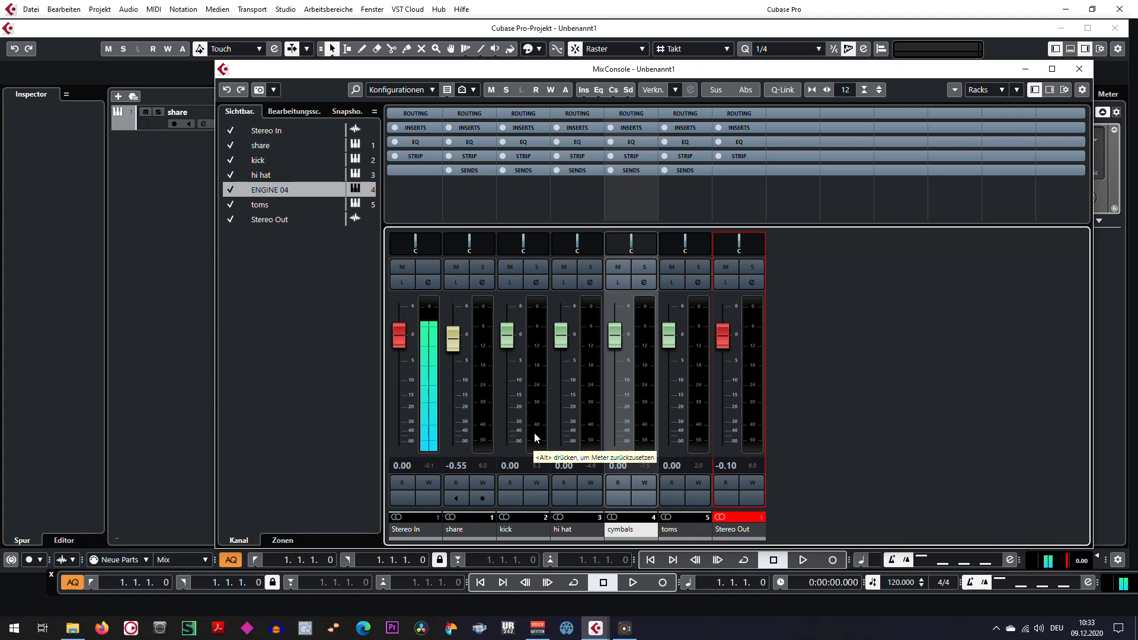
# - Add a VCA fader to the share, kick, hi hat, cymbals and toms channels and set it to about -0.06 dB
pyautogui.click(472, 205)
pyautogui.moveTo(473, 206); pyautogui.dragTo(617, 221)
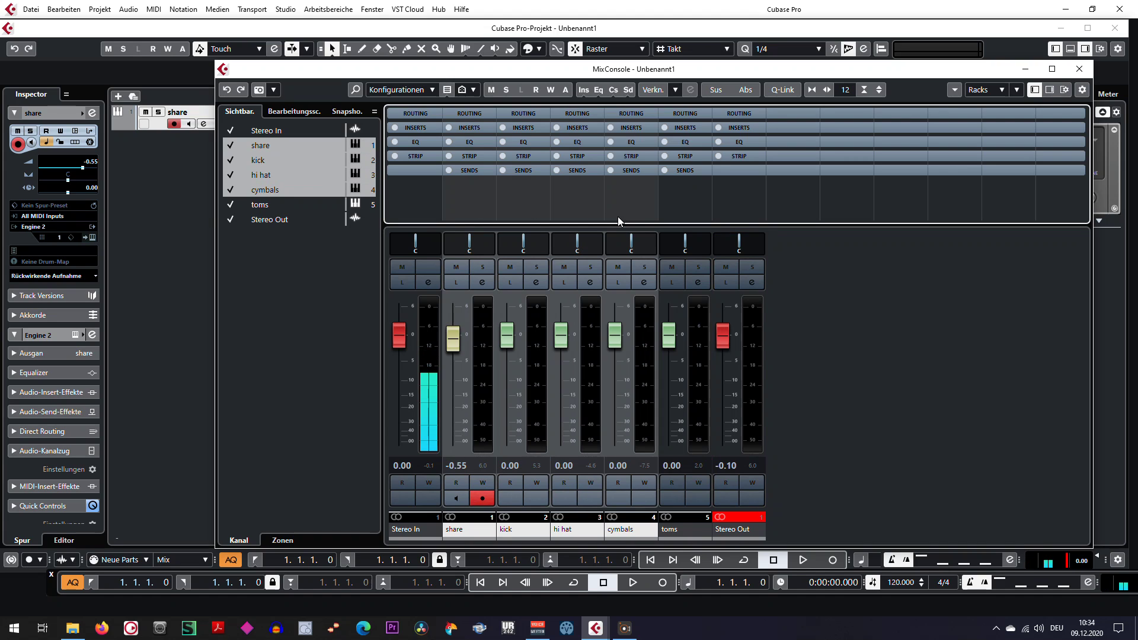
pyautogui.keyDown('shift'); pyautogui.click(693, 205); pyautogui.keyUp('shift')
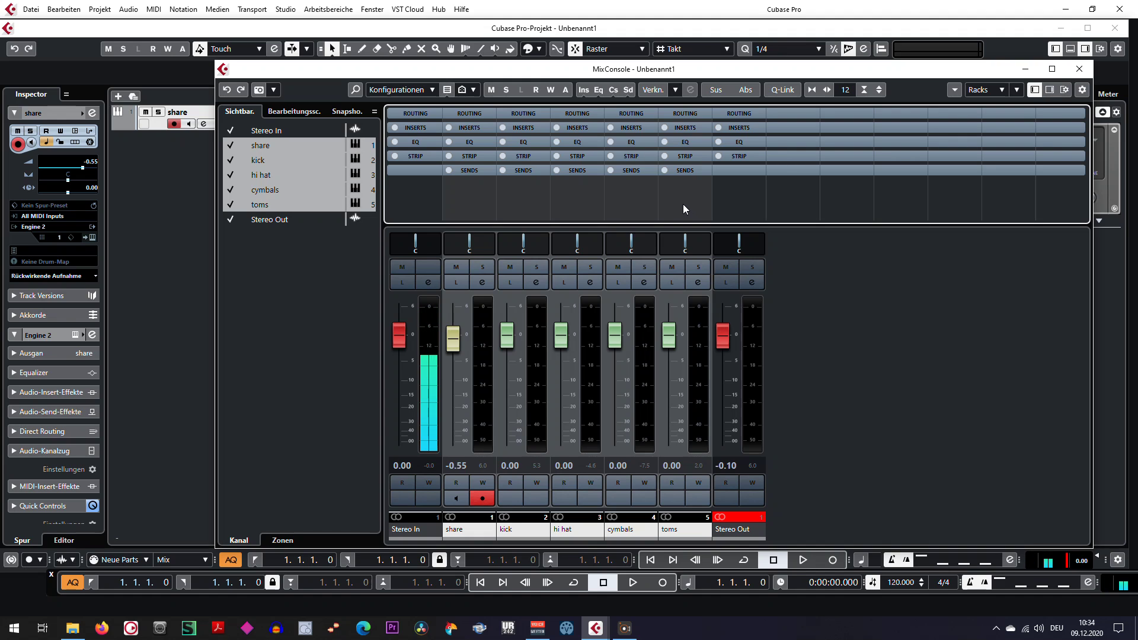
pyautogui.rightClick(683, 204)
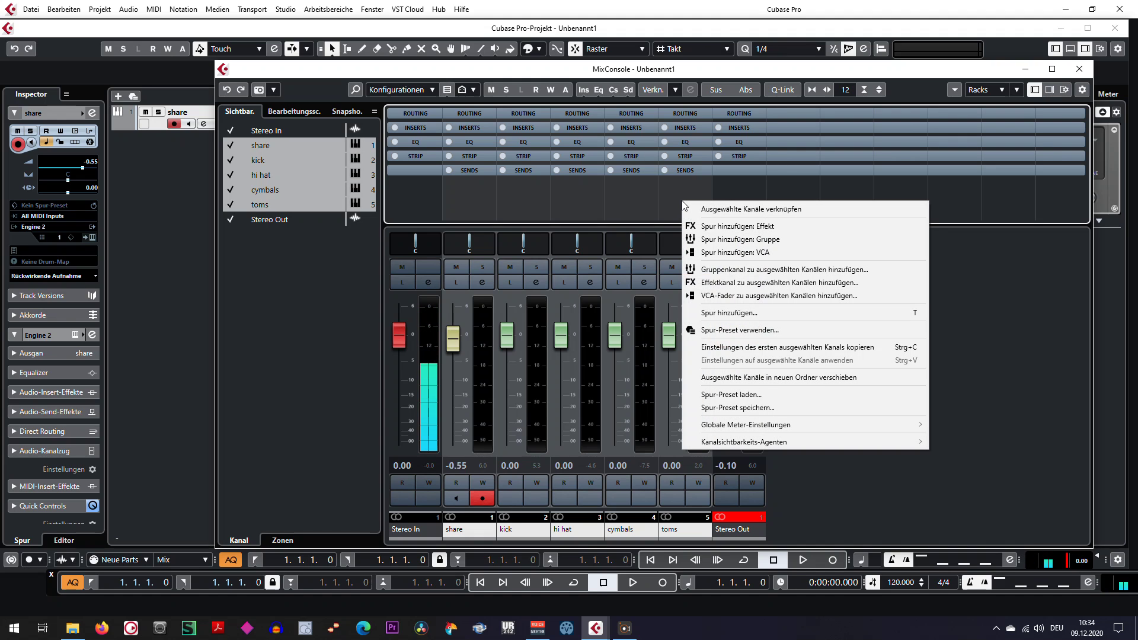
pyautogui.click(741, 296)
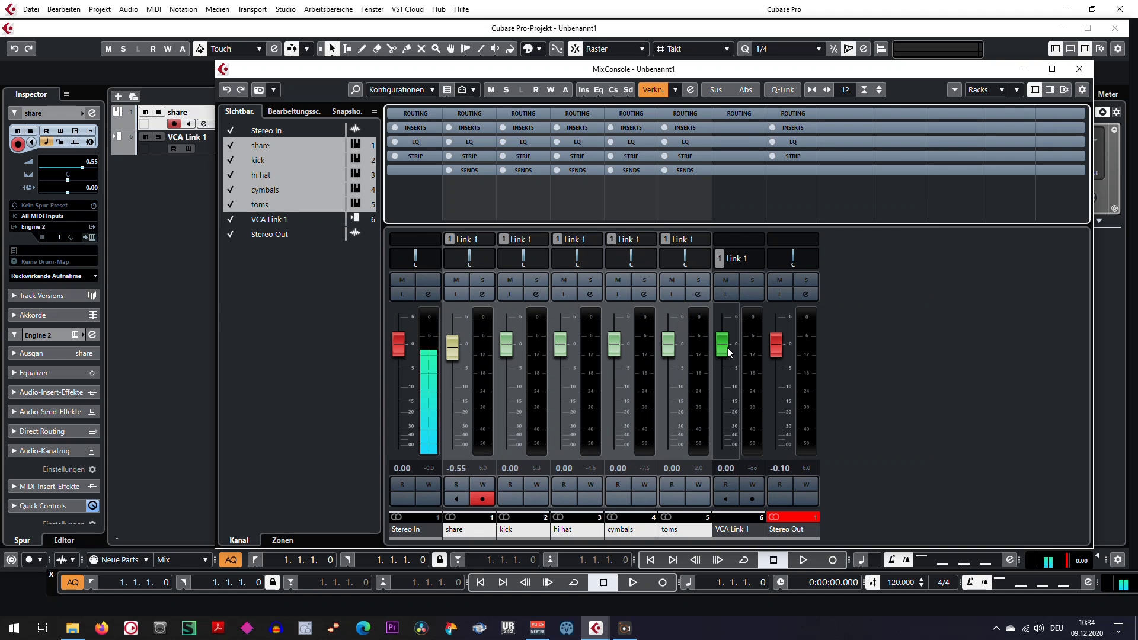
pyautogui.moveTo(727, 352); pyautogui.dragTo(730, 349)
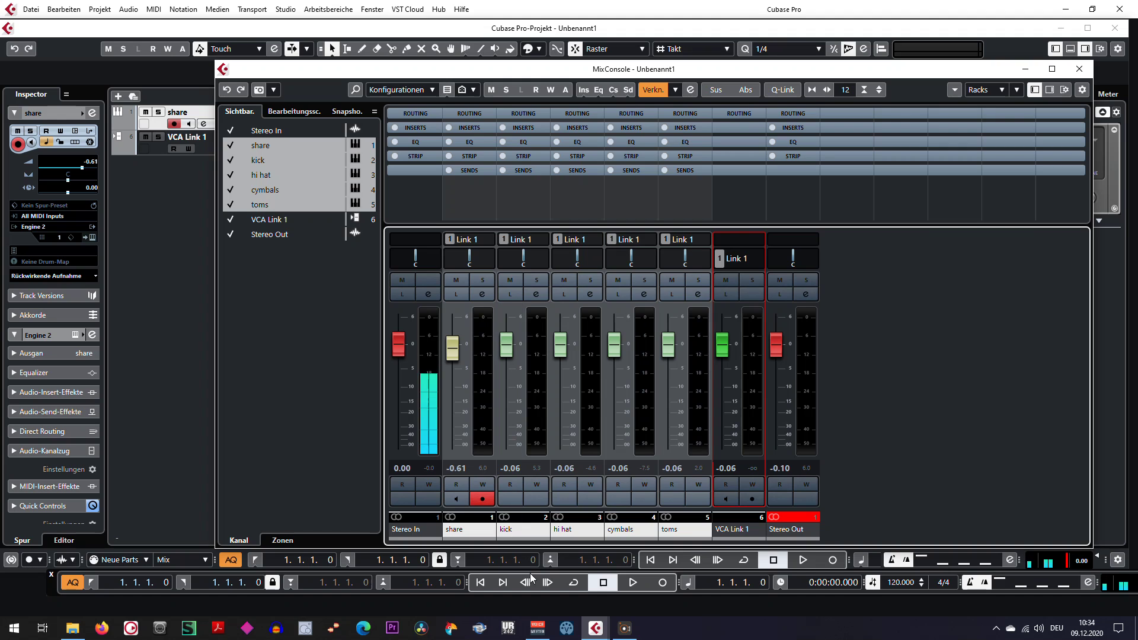
# - Return to the MixConsole from the project window and lower the kick fader to about -0.74 dB and the hi hat fader to about -0.54 dB
pyautogui.click(294, 294)
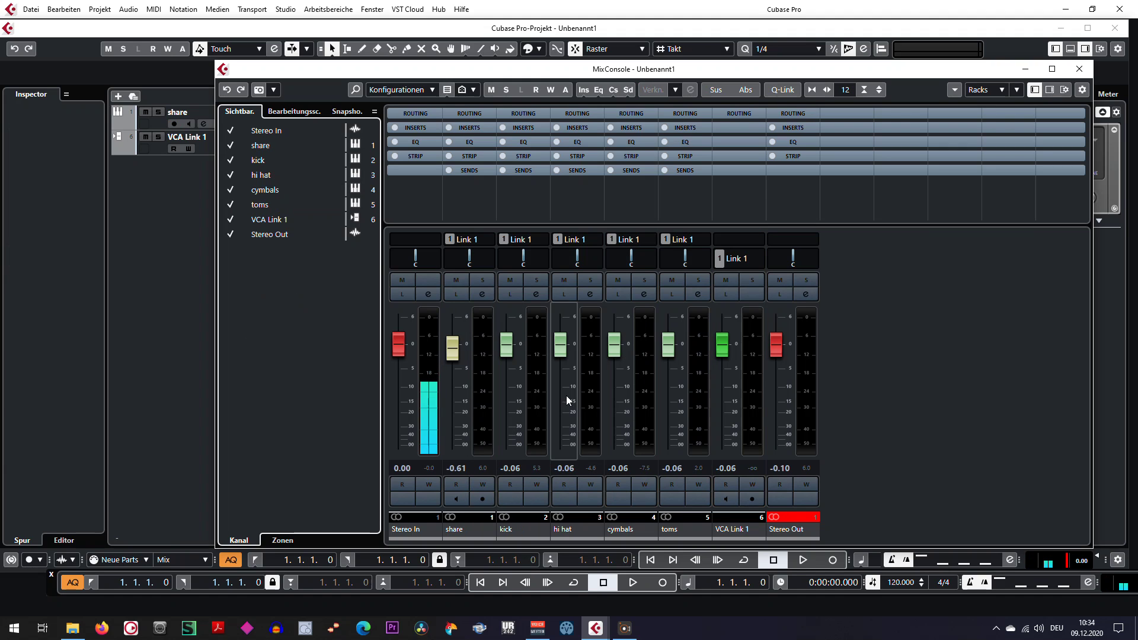
pyautogui.click(156, 123)
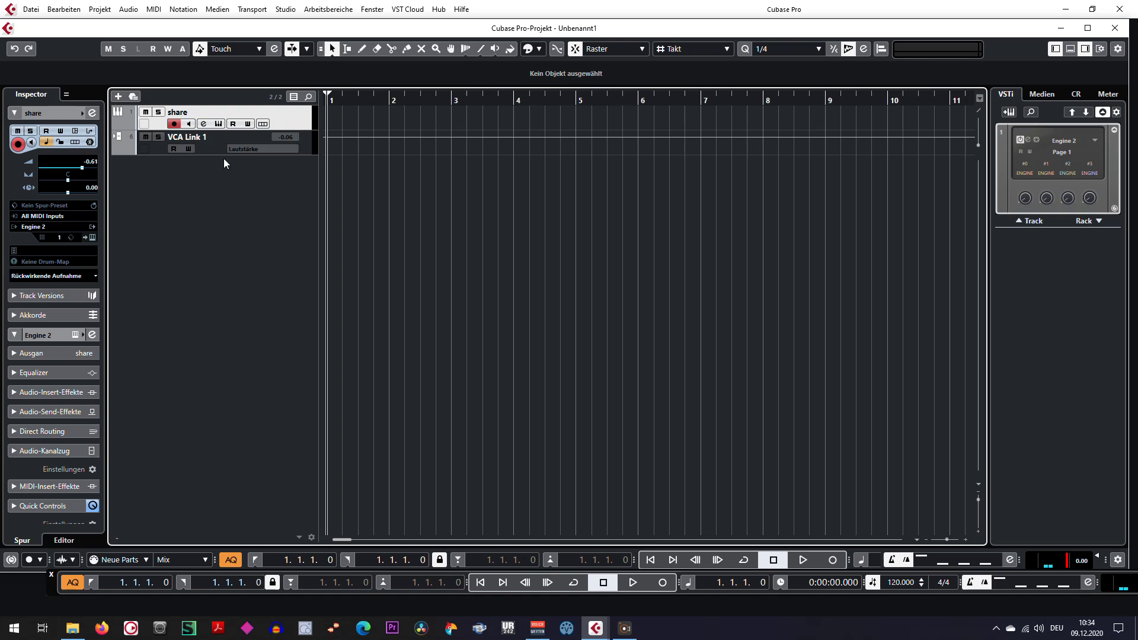
pyautogui.moveTo(595, 627)
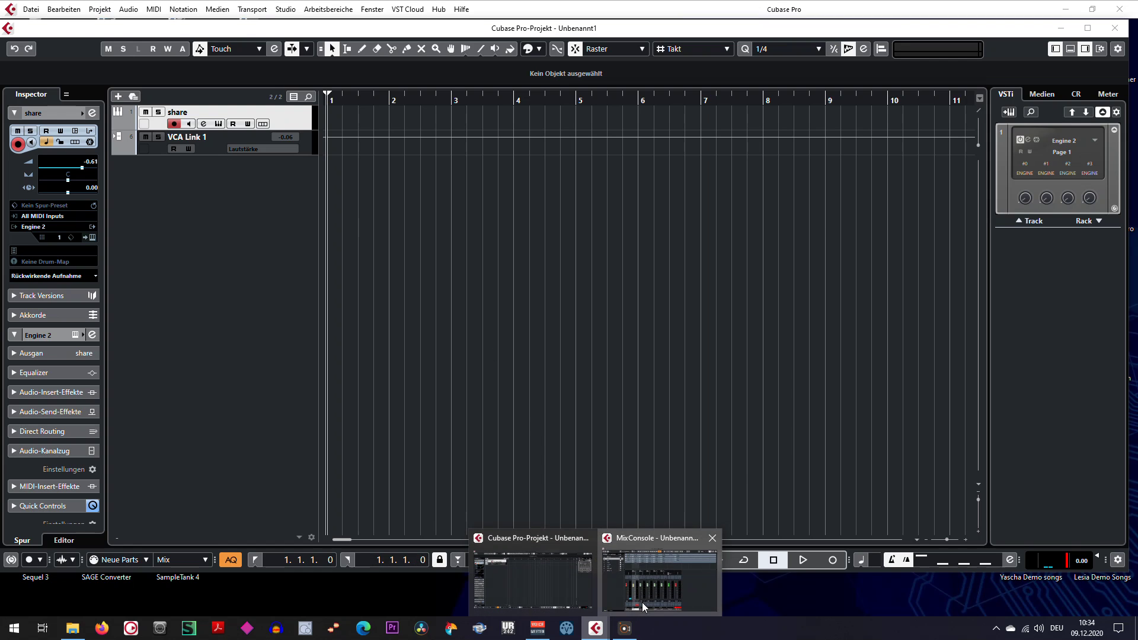
pyautogui.click(660, 572)
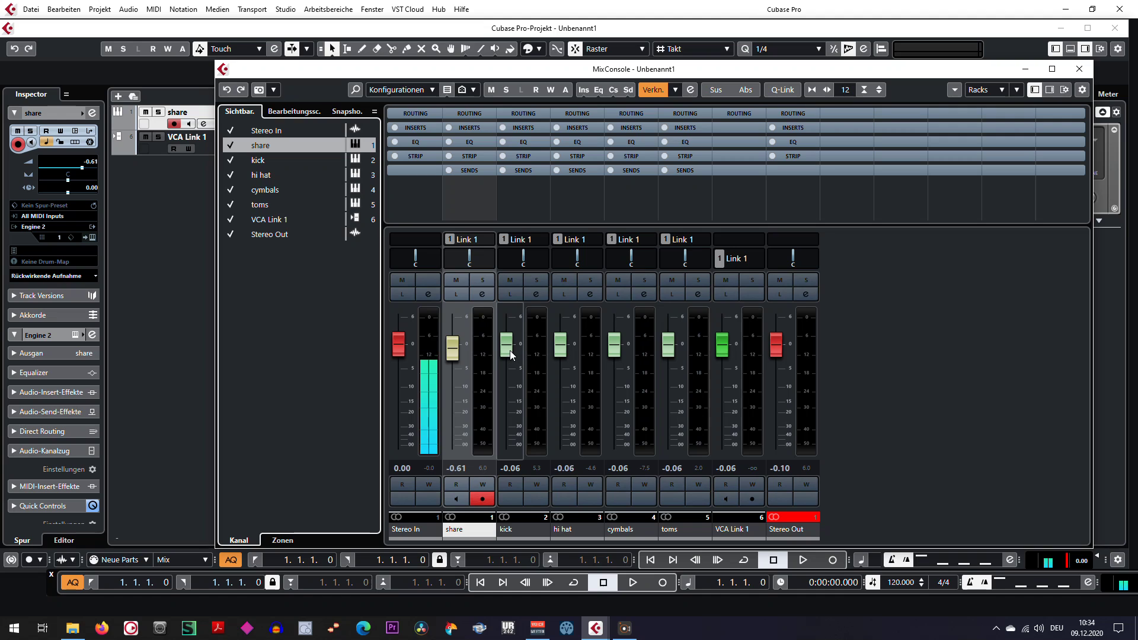
pyautogui.moveTo(511, 354); pyautogui.dragTo(564, 357)
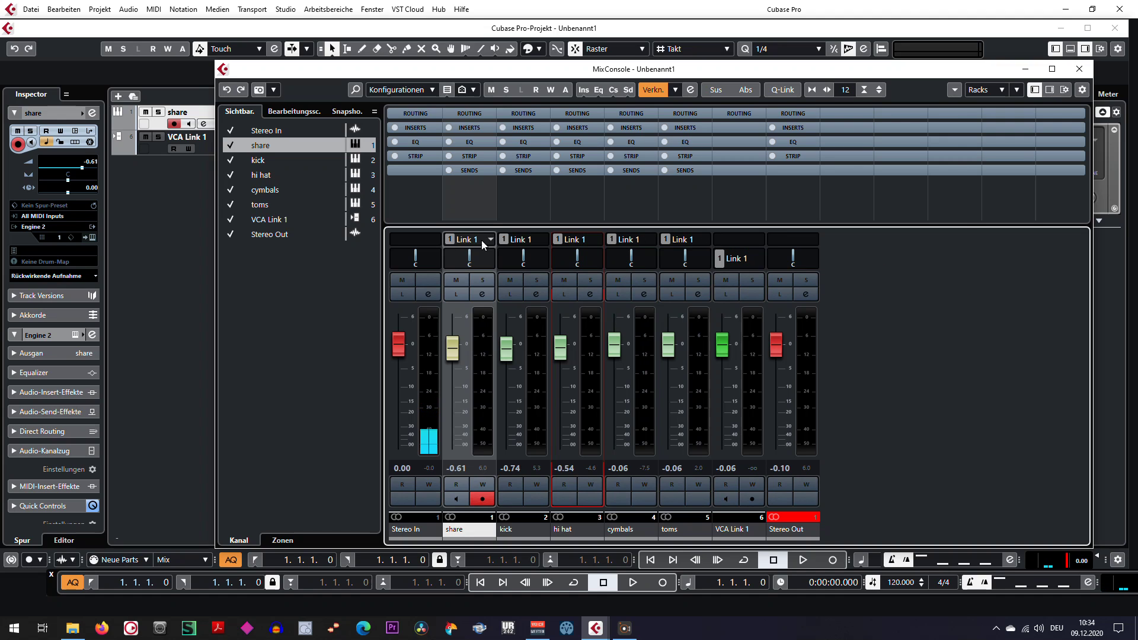
# - Rename the VCA fader channel as DRUMS SECT
pyautogui.doubleClick(730, 529)
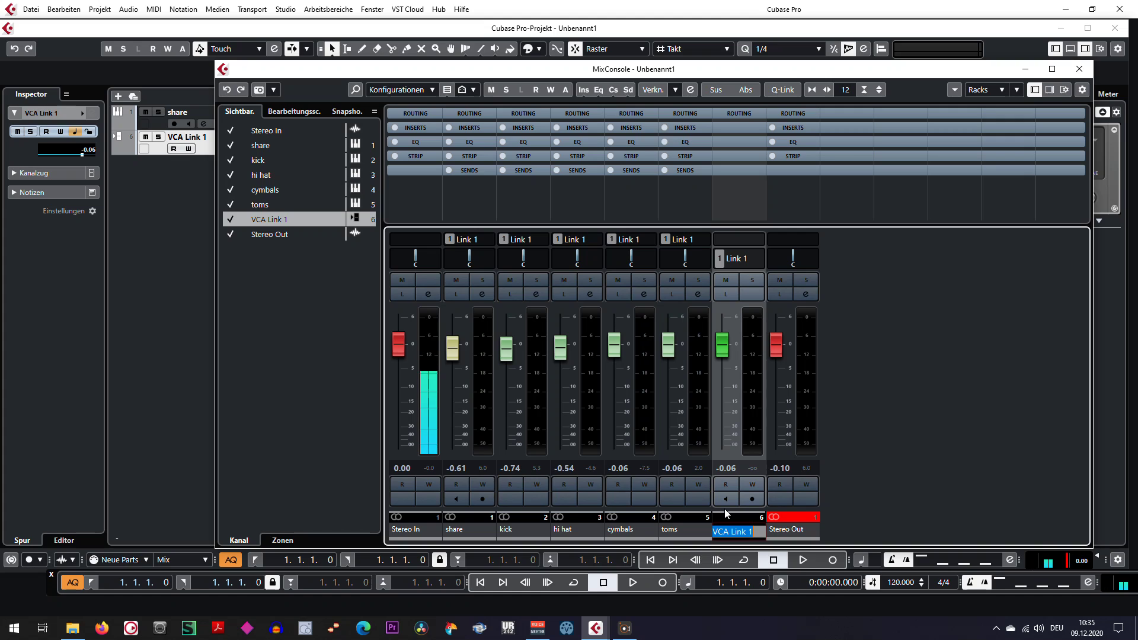
pyautogui.write('DRU')
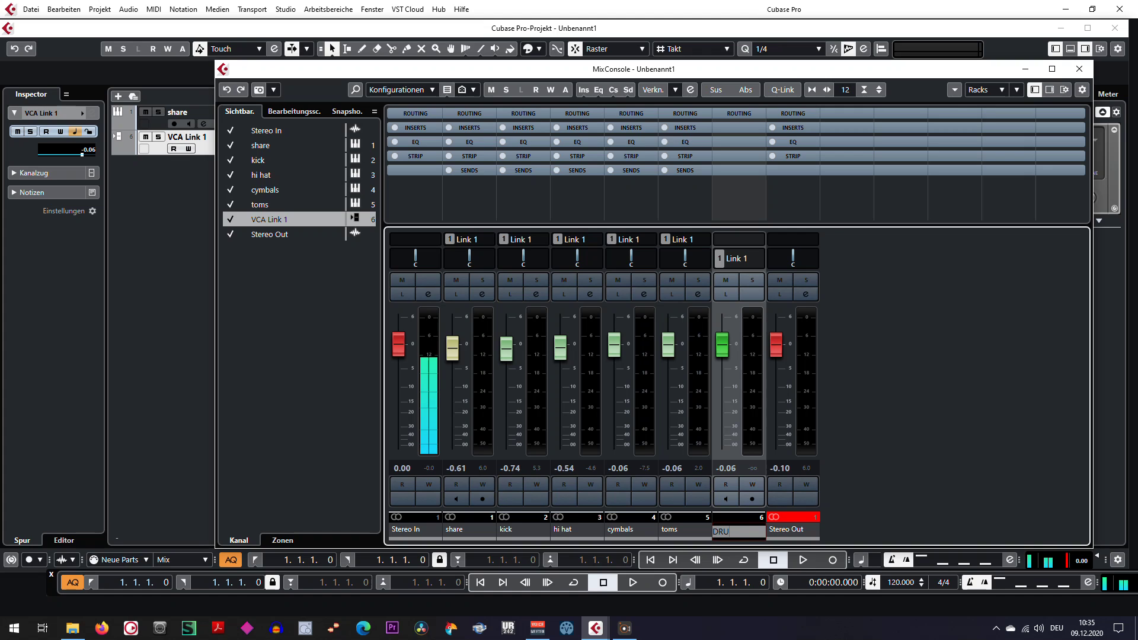
pyautogui.write('MS SECT')
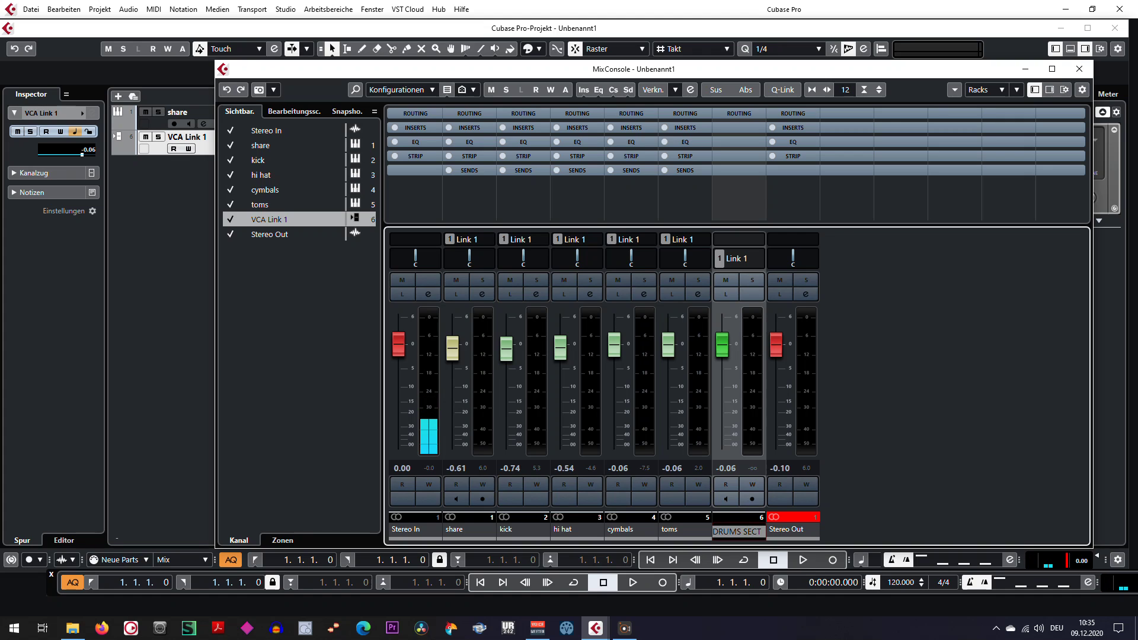
pyautogui.press('Return')
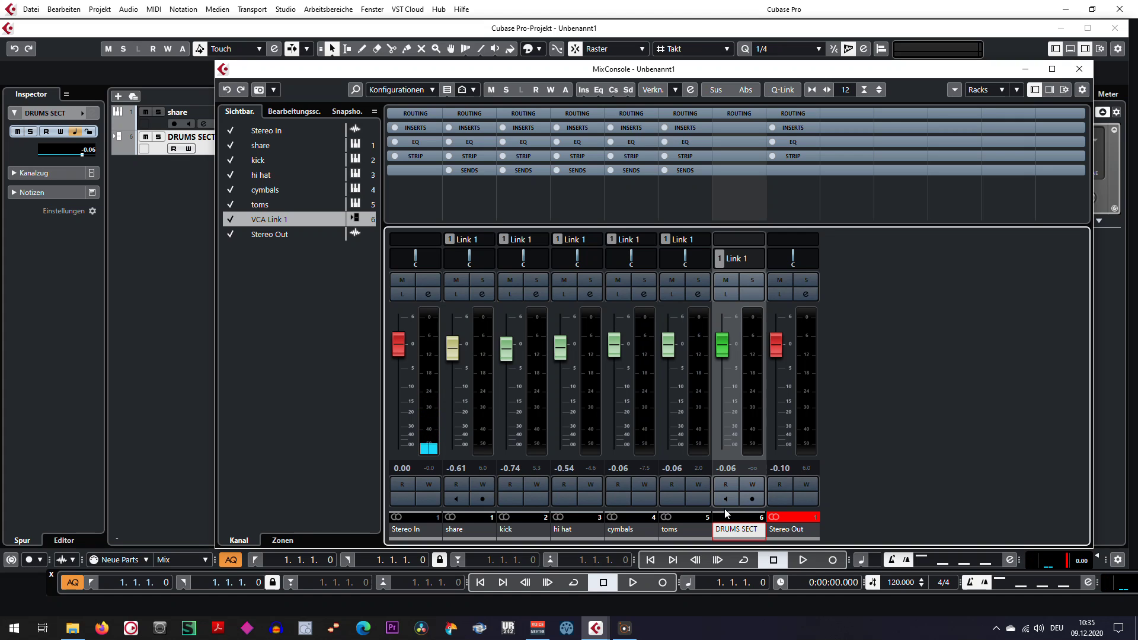
pyautogui.doubleClick(726, 513)
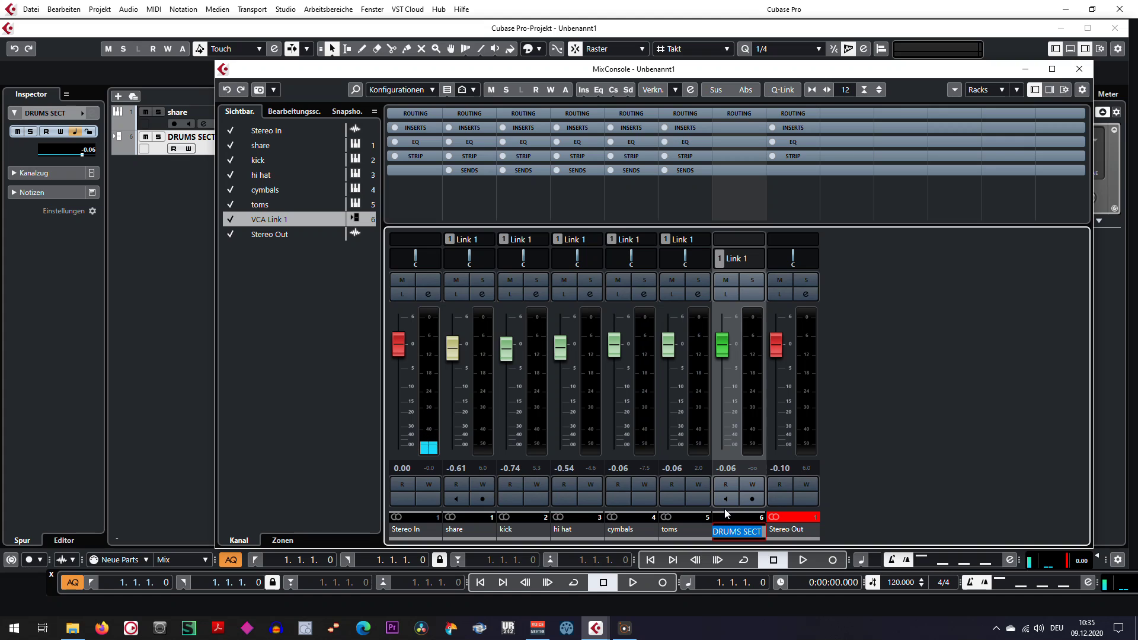
pyautogui.click(879, 514)
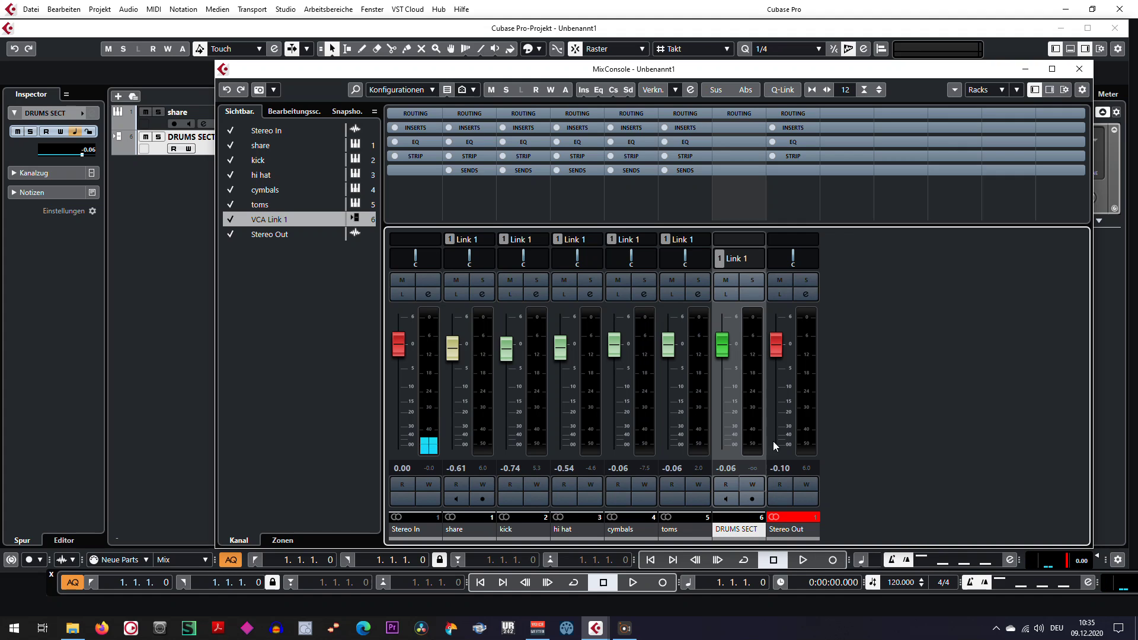
pyautogui.moveTo(790, 70); pyautogui.dragTo(760, 64)
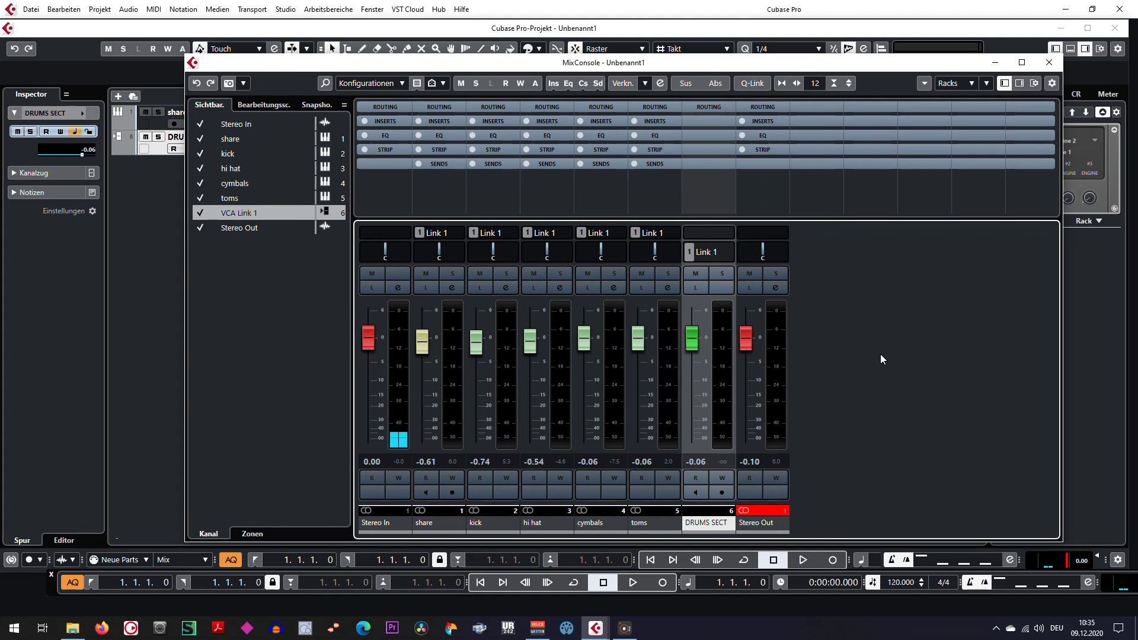
pyautogui.doubleClick(722, 525)
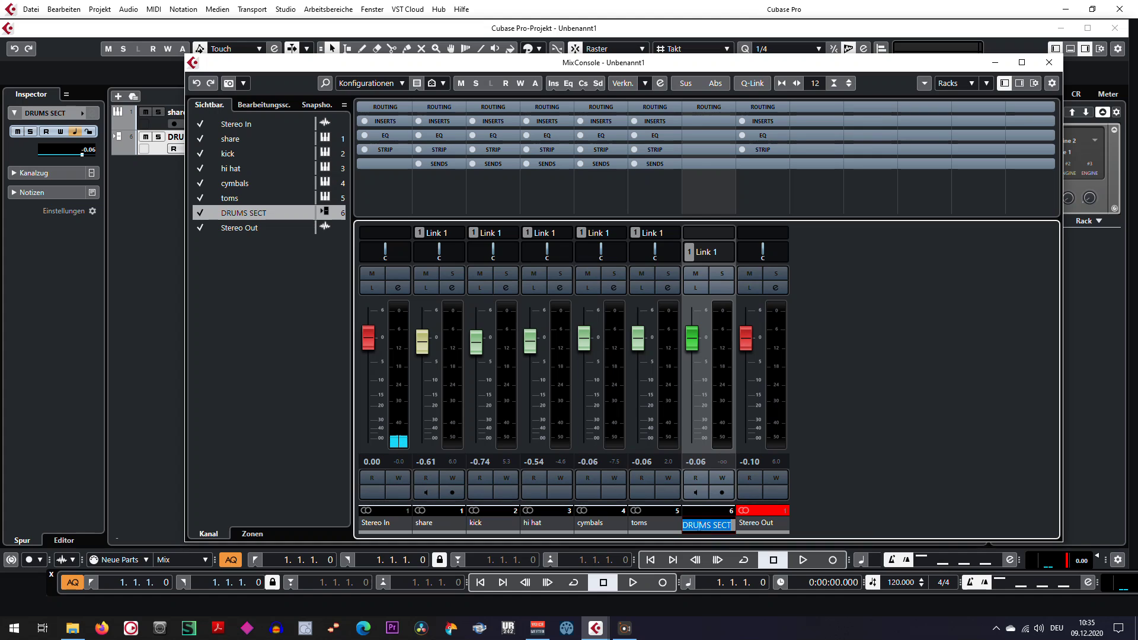
pyautogui.click(722, 527)
pyautogui.click(831, 503)
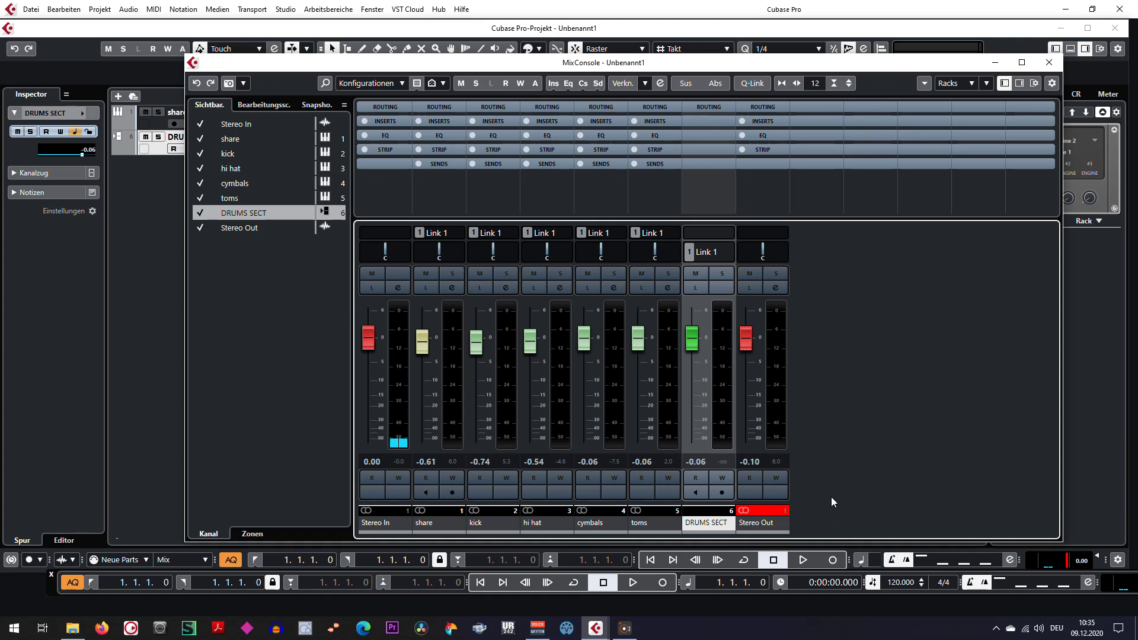
pyautogui.click(732, 529)
pyautogui.click(922, 503)
# - Lower the DRUMS SECT VCA fader to about -0.64 dB, bringing the linked drum channels down with it
pyautogui.moveTo(693, 346)
pyautogui.mouseDown()
pyautogui.moveTo(693, 358)
pyautogui.moveTo(693, 348)
pyautogui.mouseUp()
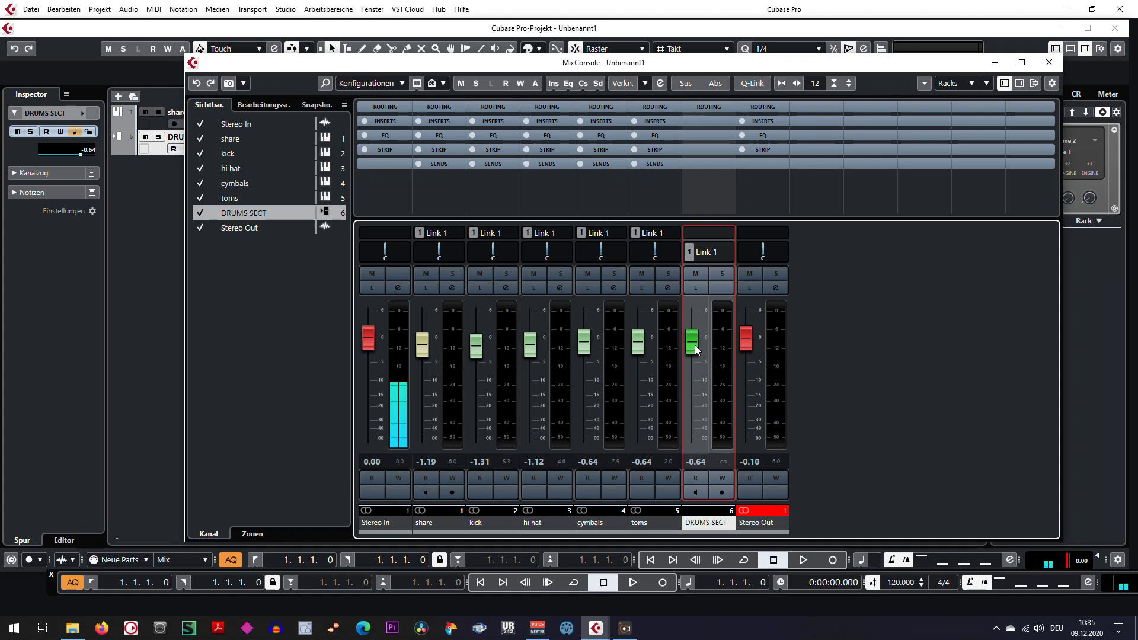
# - Rename the link group of the drum channels as DRUMS SECT and reselect the VCA fader channel
pyautogui.doubleClick(438, 237)
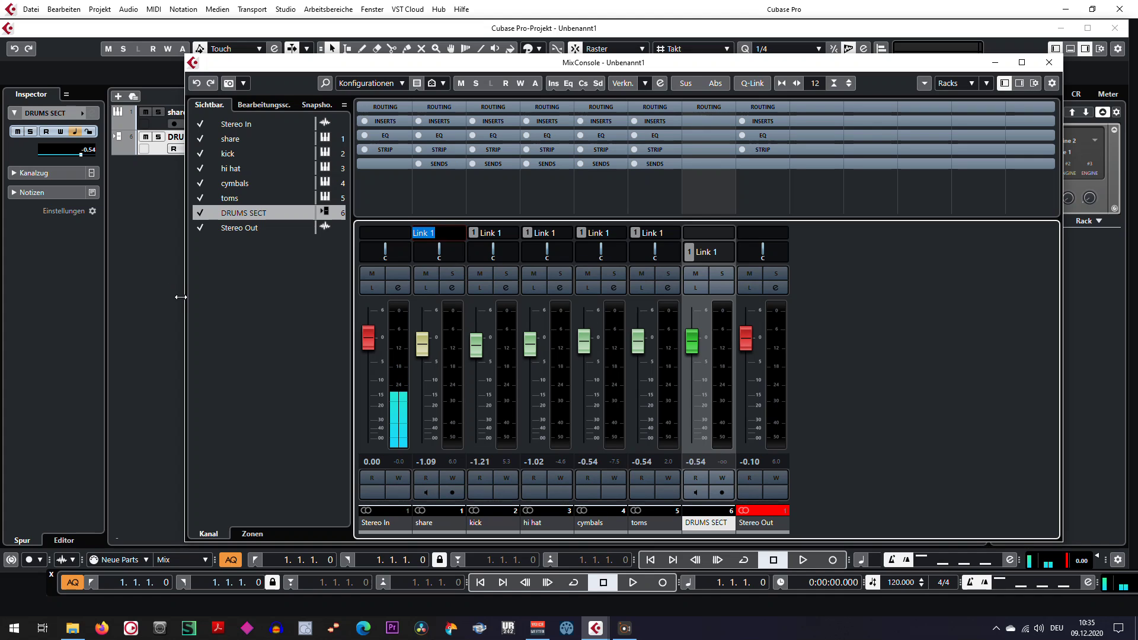
pyautogui.write('DRU')
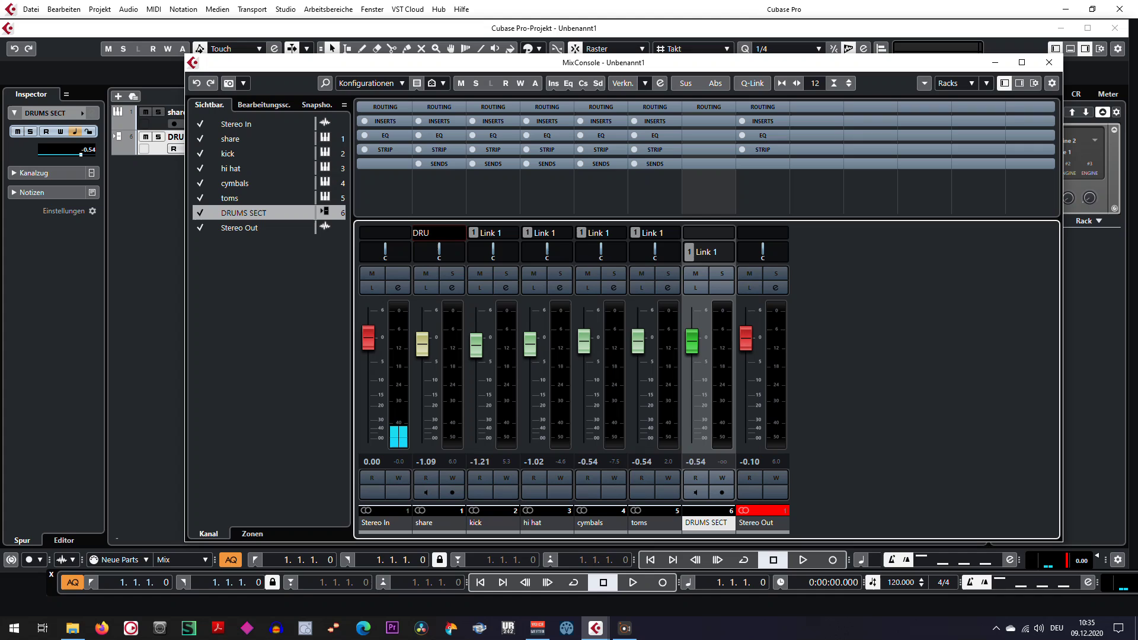
pyautogui.write('M')
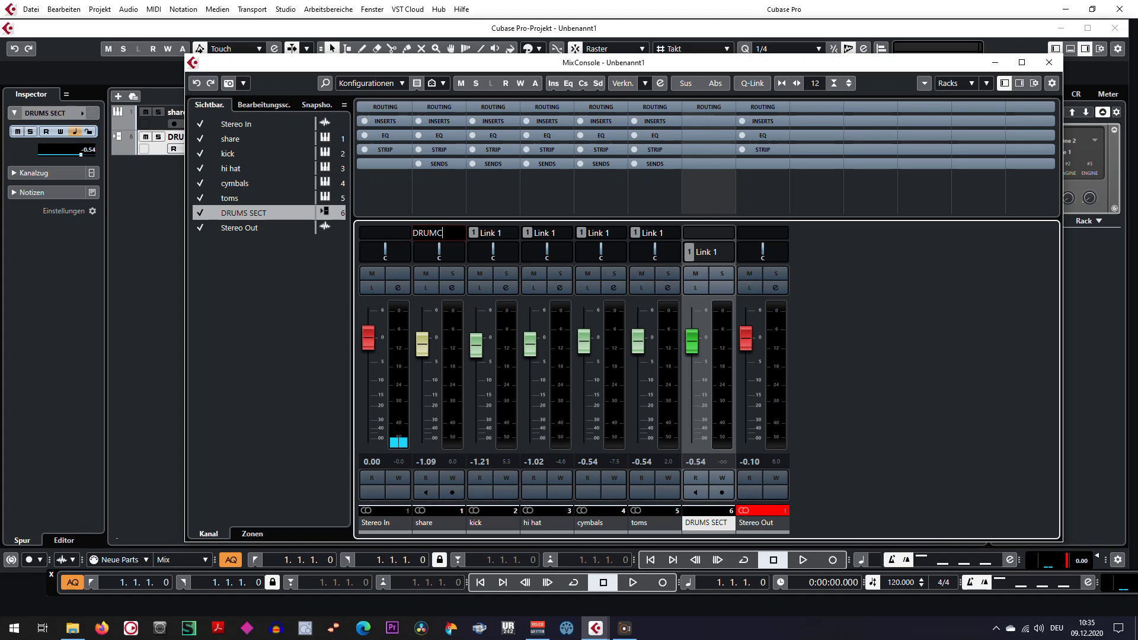
pyautogui.write('C')
pyautogui.press('BackSpace')
pyautogui.write('S SE')
pyautogui.press('Return')
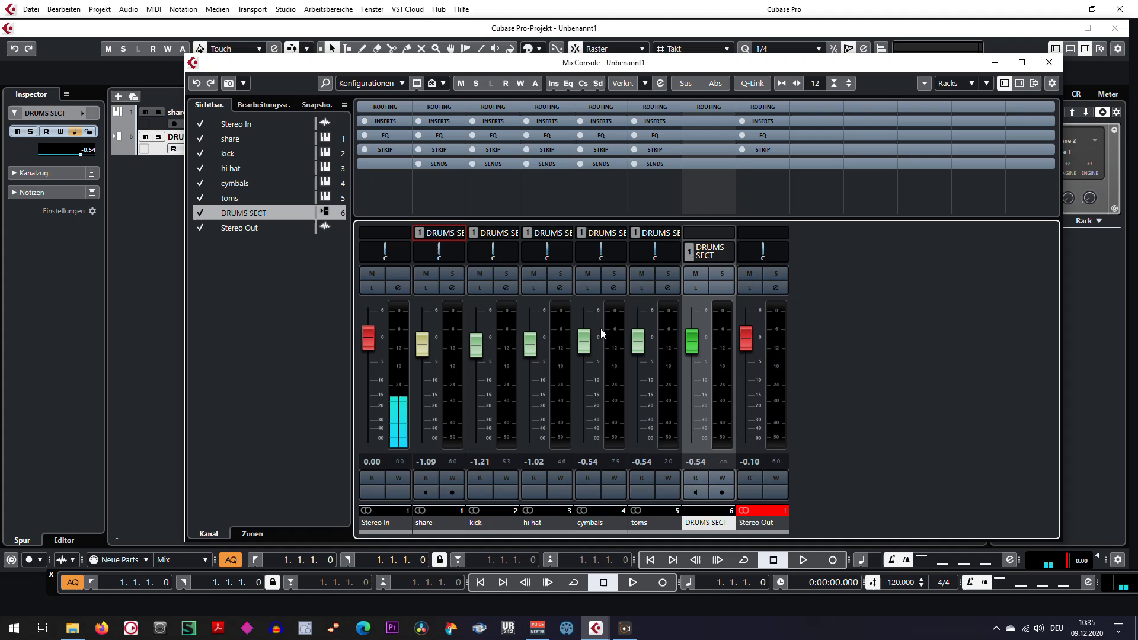
pyautogui.click(675, 522)
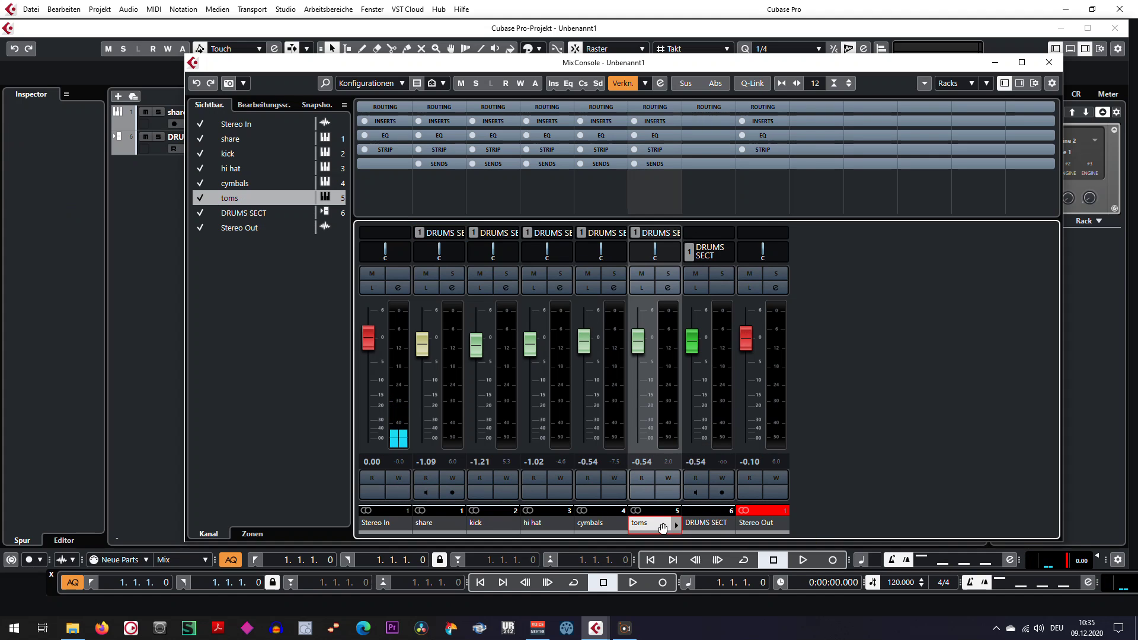
pyautogui.click(721, 525)
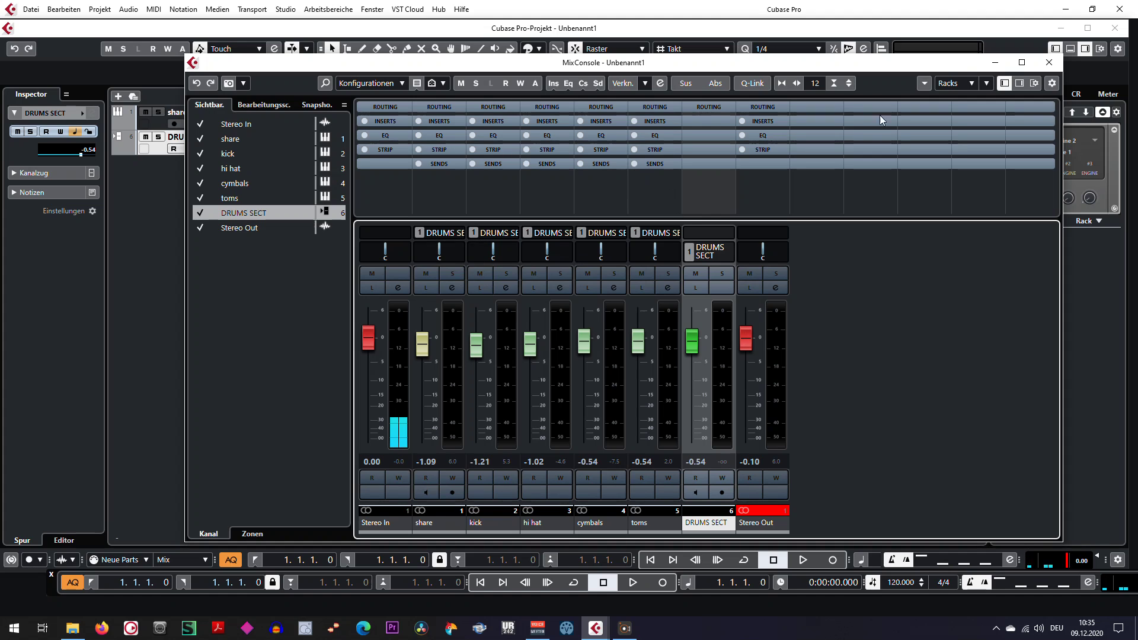
# - Leave the MixConsole and import Disco 5 and a Disco fill MIDI file from File Explorer onto the share track at bars 1 and 2
pyautogui.click(1049, 62)
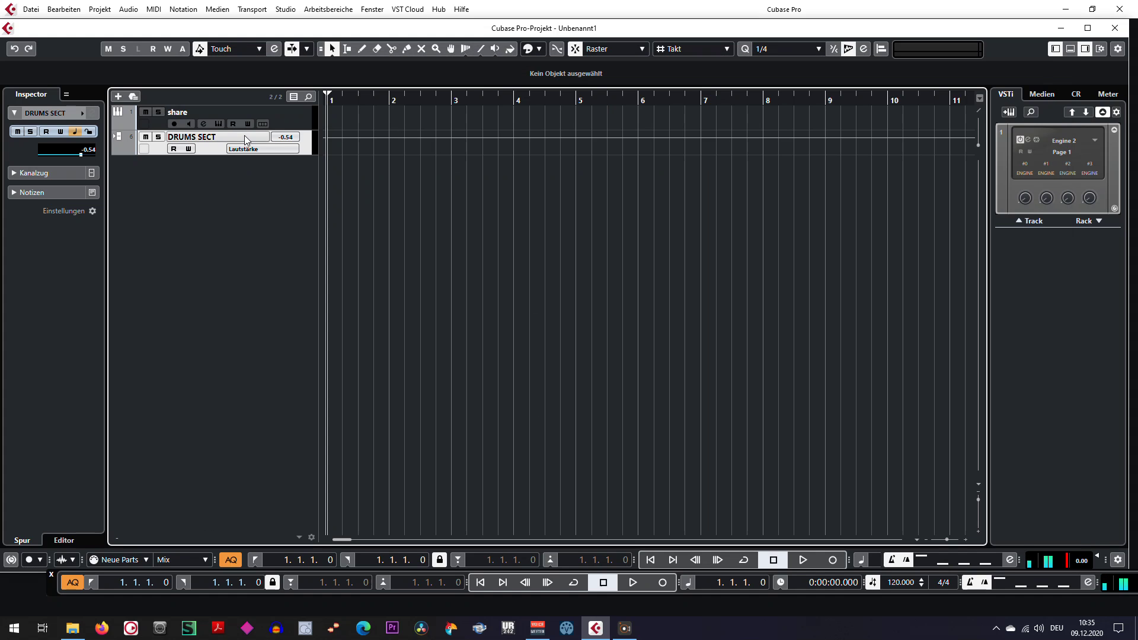
pyautogui.click(310, 117)
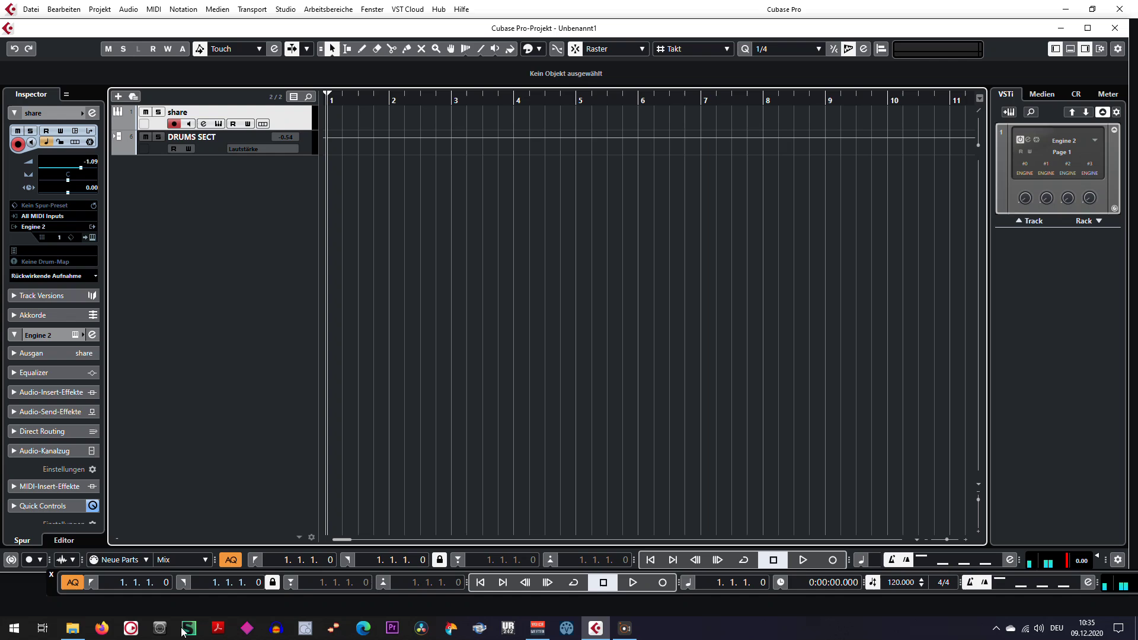
pyautogui.click(72, 628)
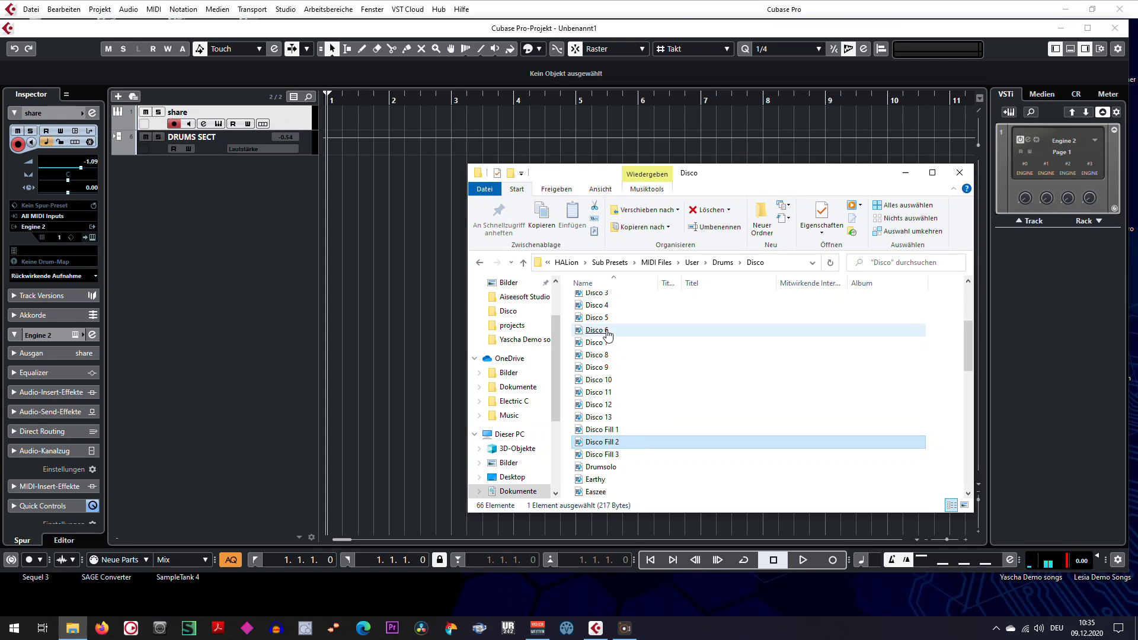
pyautogui.moveTo(600, 318); pyautogui.dragTo(334, 112)
pyautogui.moveTo(364, 167); pyautogui.dragTo(364, 115)
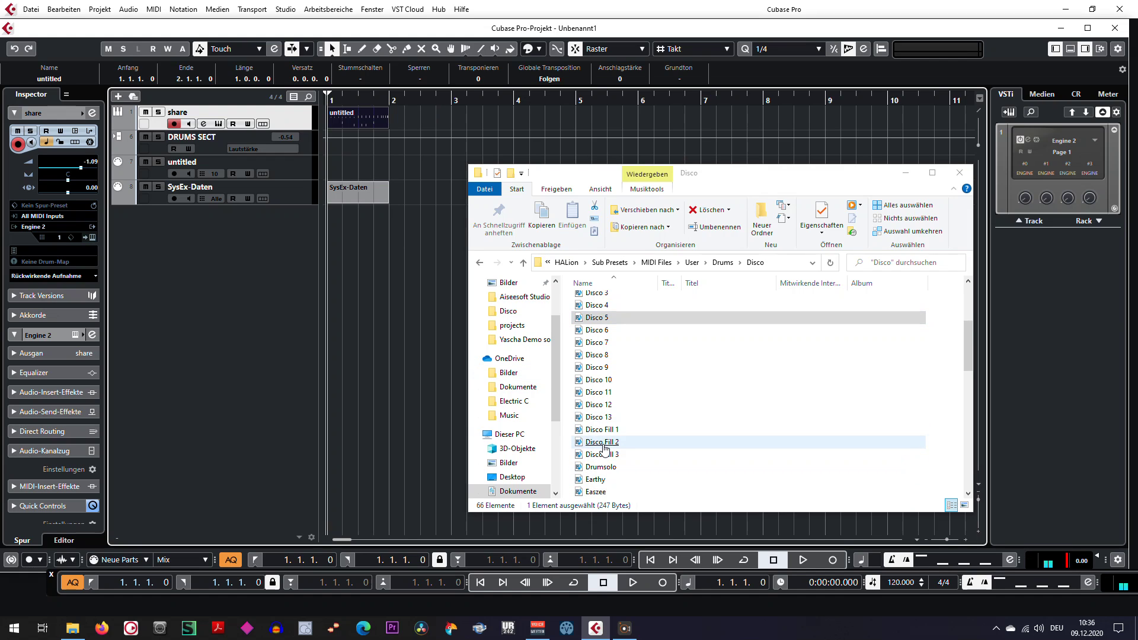
pyautogui.moveTo(604, 450); pyautogui.dragTo(413, 116)
pyautogui.moveTo(424, 222); pyautogui.dragTo(442, 114)
# - Delete the extra untitled and SysEx-Daten tracks that came with the imported MIDI files
pyautogui.click(483, 180)
pyautogui.click(298, 252)
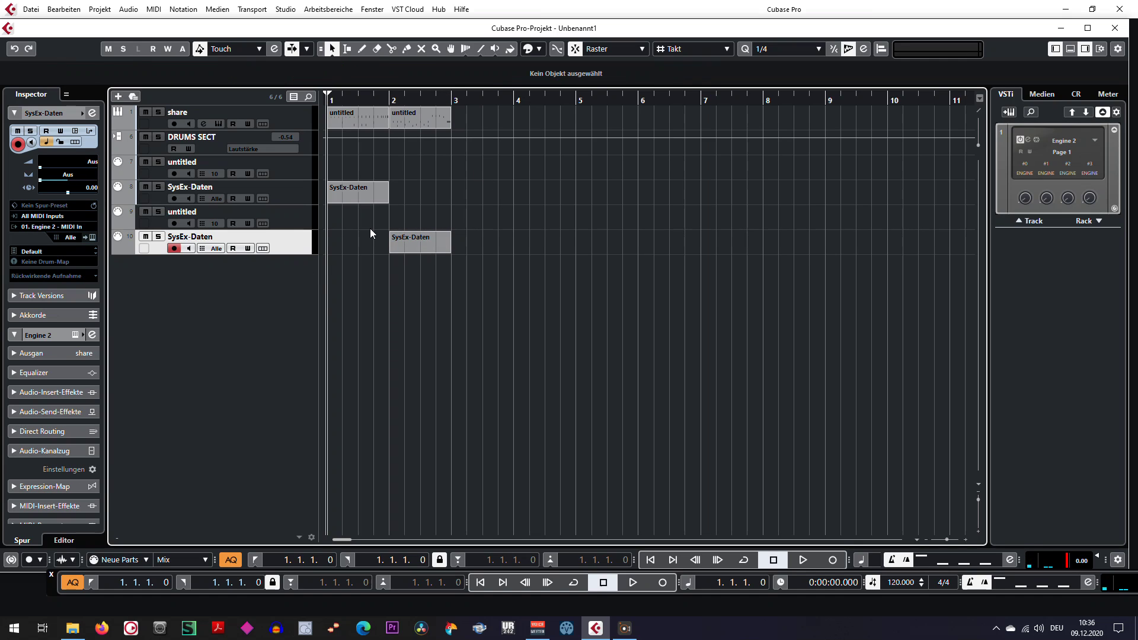
pyautogui.press('Delete')
pyautogui.press('Delete')
pyautogui.press('Delete')
pyautogui.press('Delete')
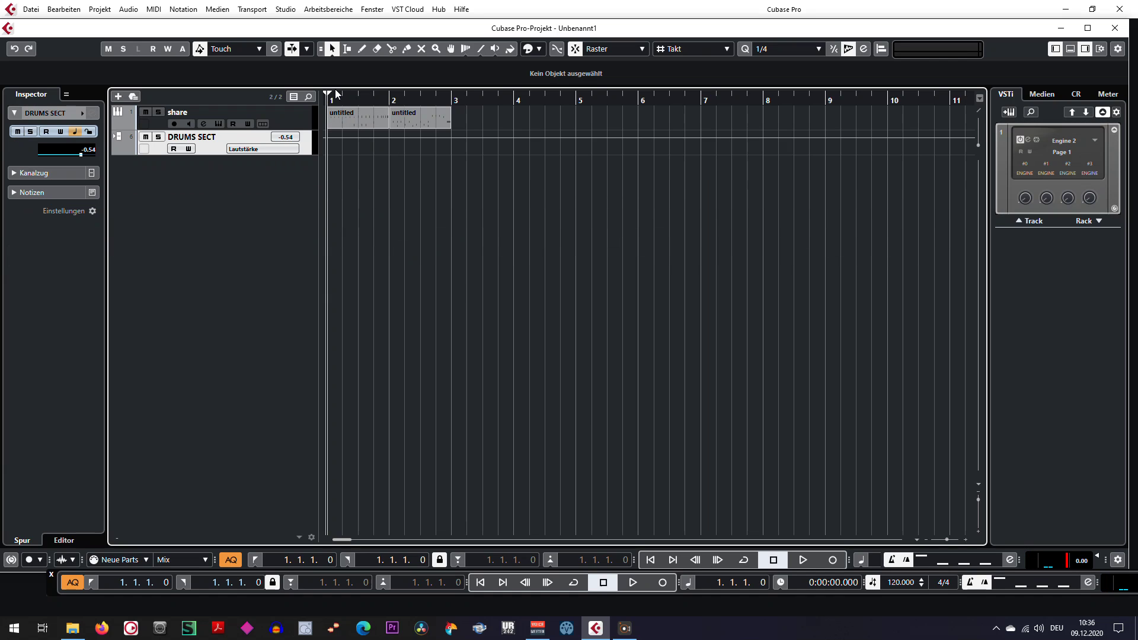
# - Set the locators around the two MIDI parts from bar 1 to bar 3 and play them in cycle mode
pyautogui.moveTo(381, 110); pyautogui.dragTo(455, 132)
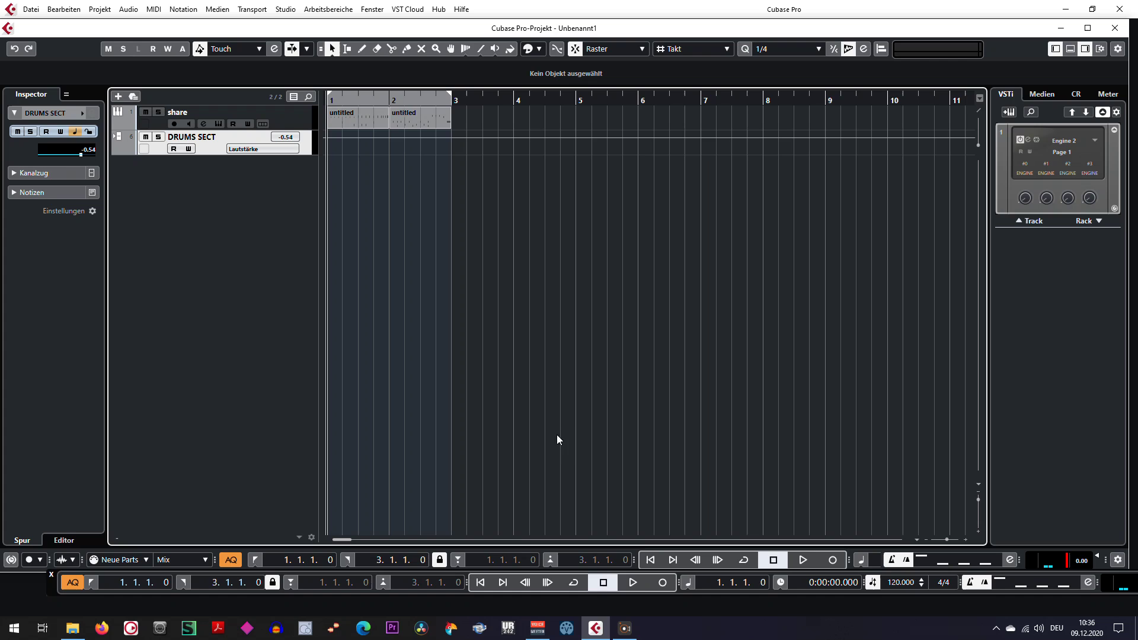
pyautogui.press('space')
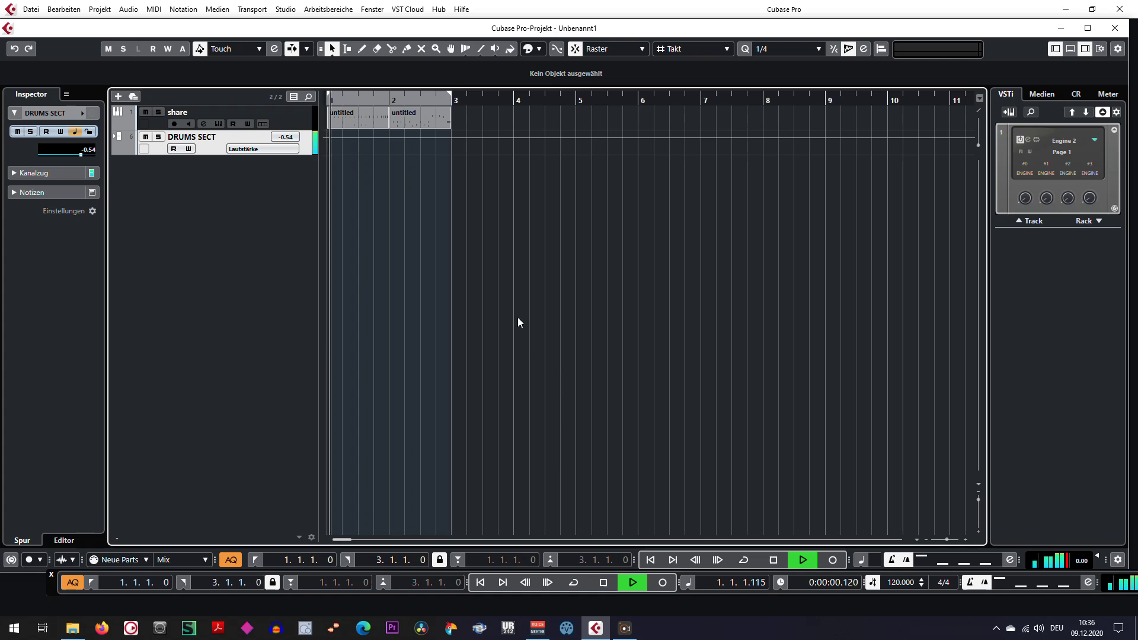
pyautogui.click(574, 582)
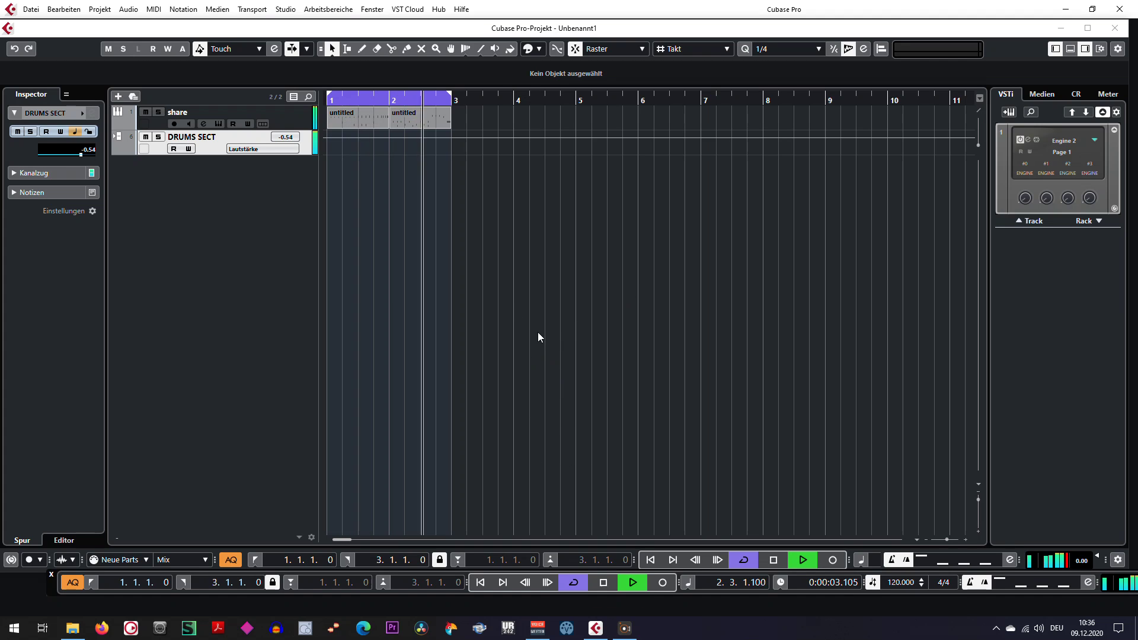
# - In the MixConsole, lower the DRUMS SECT VCA fader to about -6.25 dB and set Stereo Out to about -1.92 dB
pyautogui.press('F3')
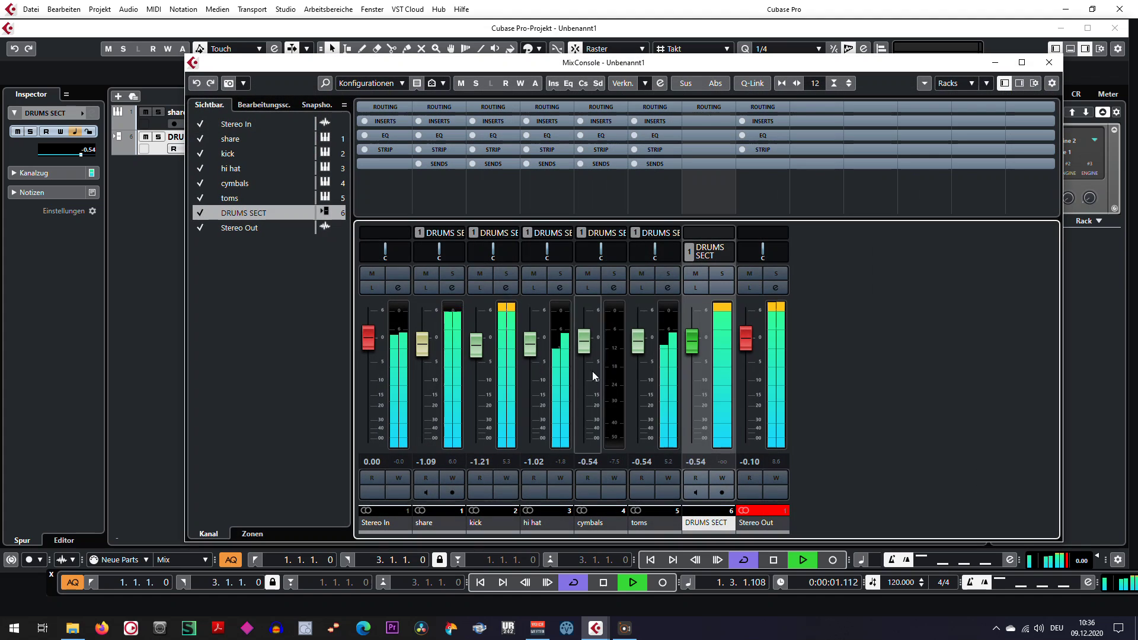
pyautogui.moveTo(748, 352); pyautogui.dragTo(694, 375)
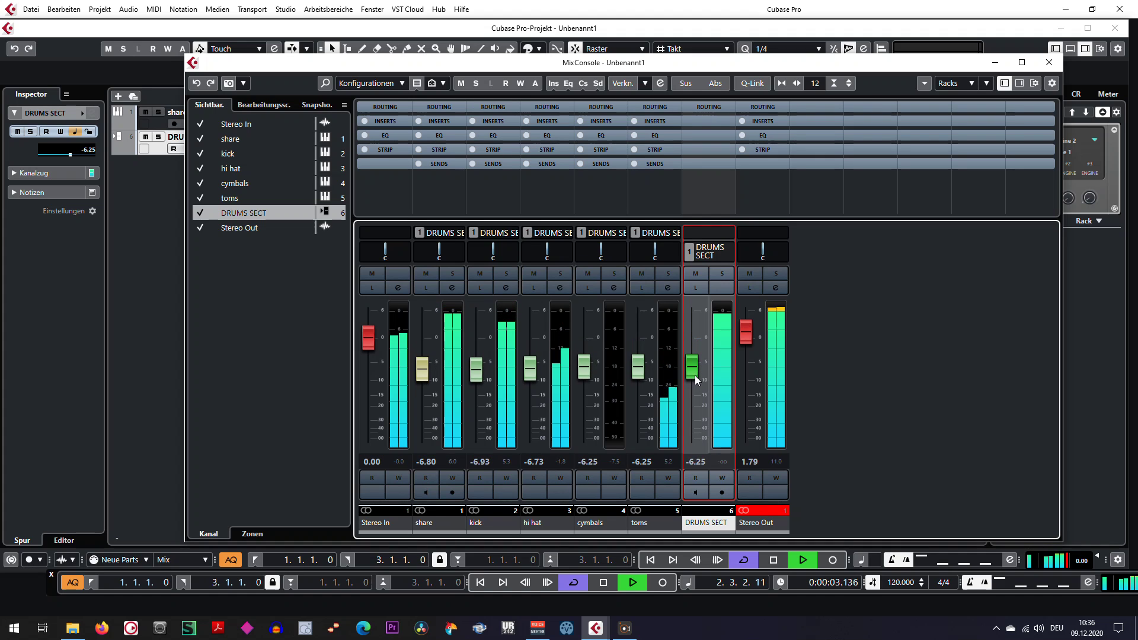
pyautogui.moveTo(751, 343); pyautogui.dragTo(751, 359)
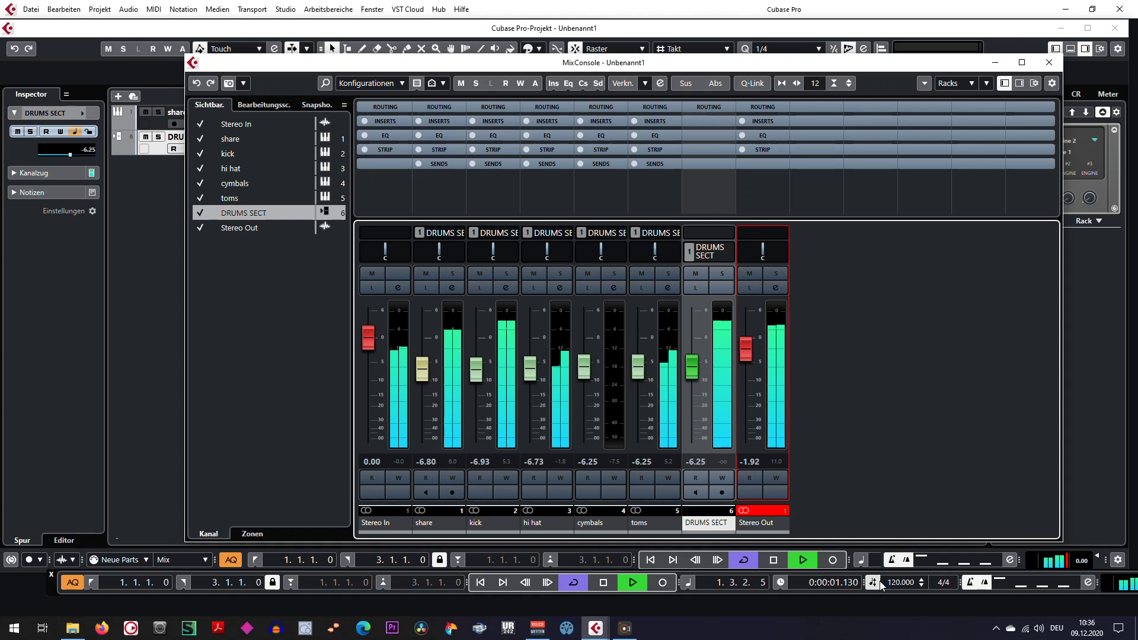
# - Back in the MixConsole, raise the DRUMS SECT VCA to about -4.92 dB, toms to about -2.15 dB and cymbals to about -3.02 dB
pyautogui.press('F3')
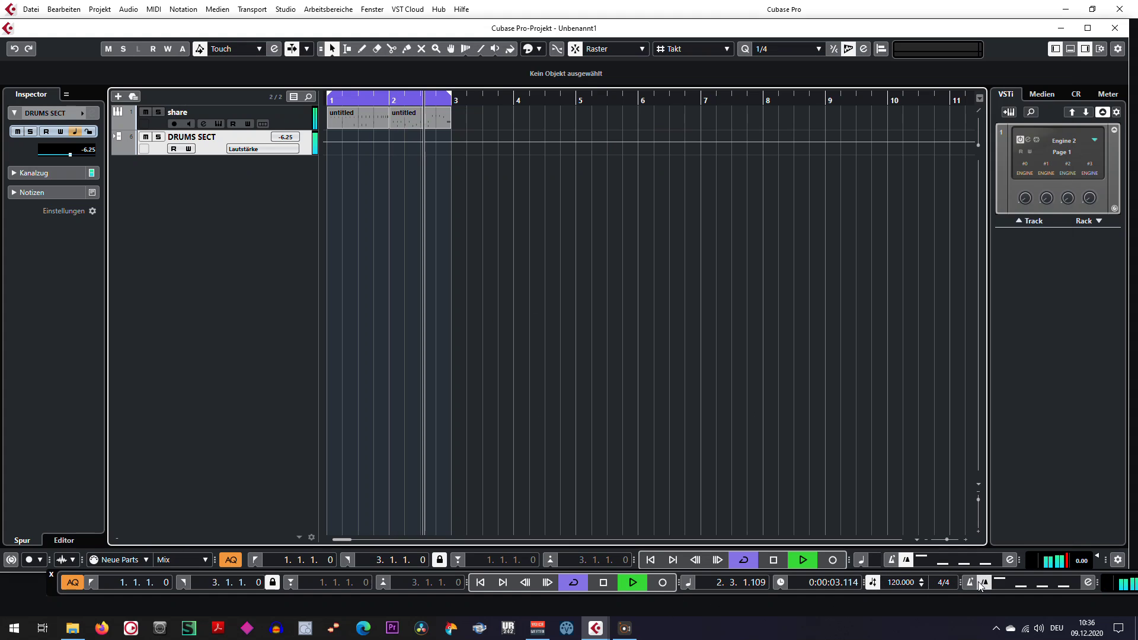
pyautogui.press('F3')
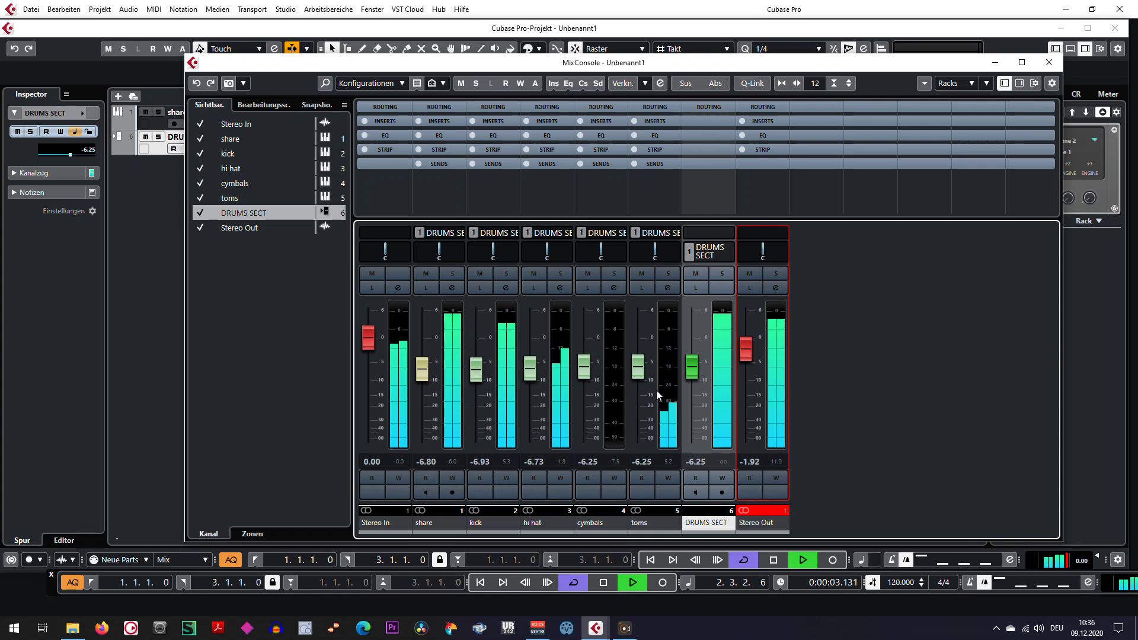
pyautogui.moveTo(692, 378); pyautogui.dragTo(586, 363)
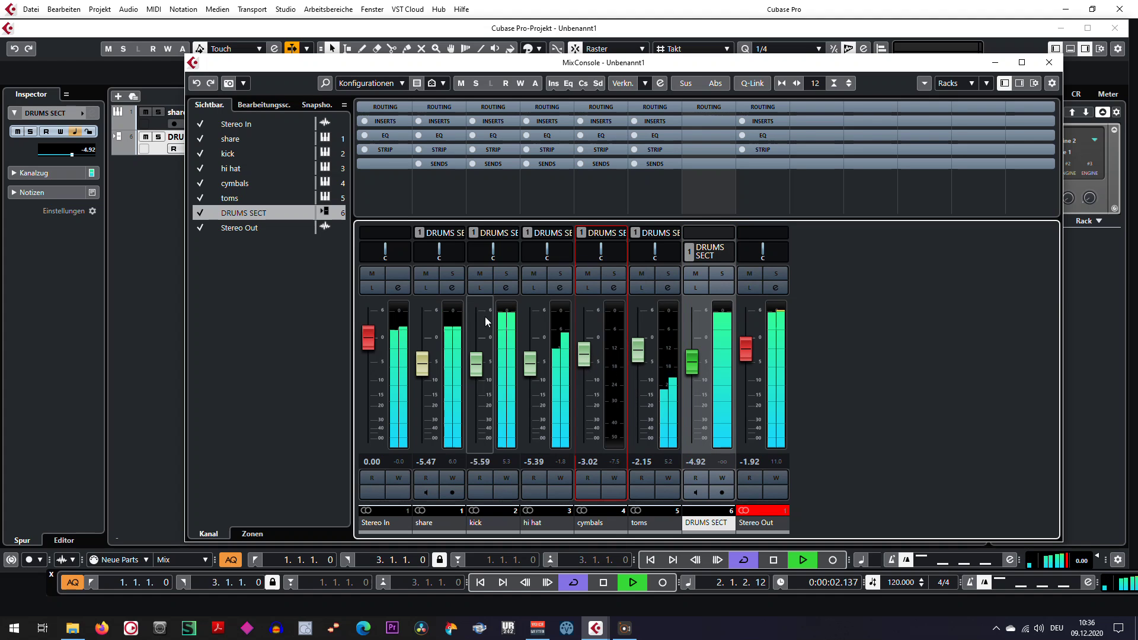
# - Open the share channel's settings, solo the channel and load Maserati DRM Stereo into its first insert slot
pyautogui.click(453, 290)
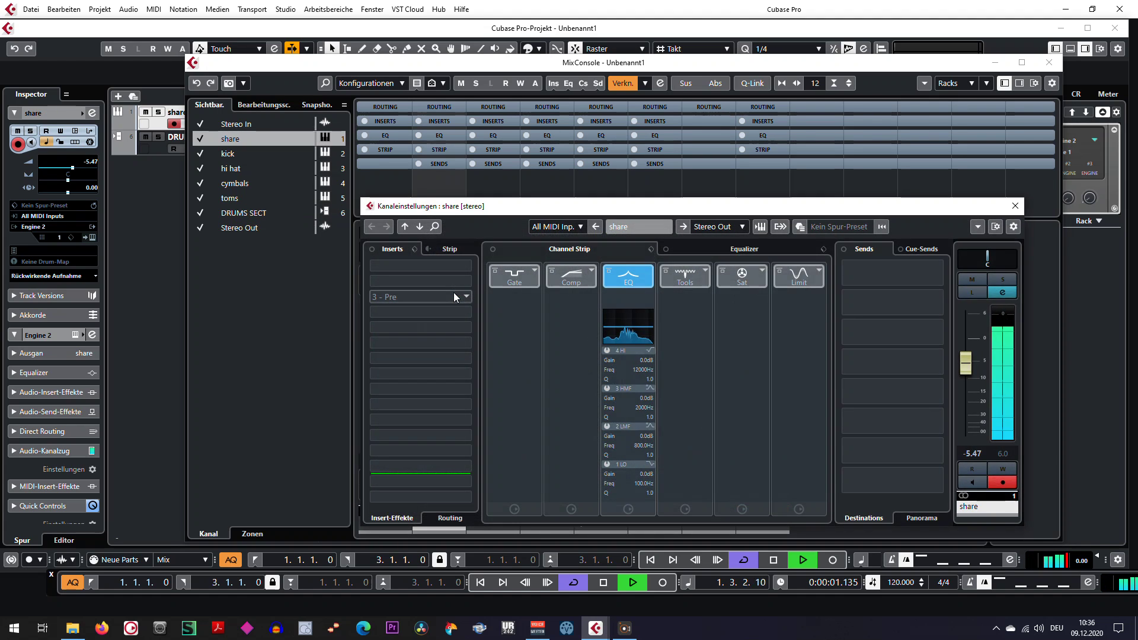
pyautogui.click(1009, 279)
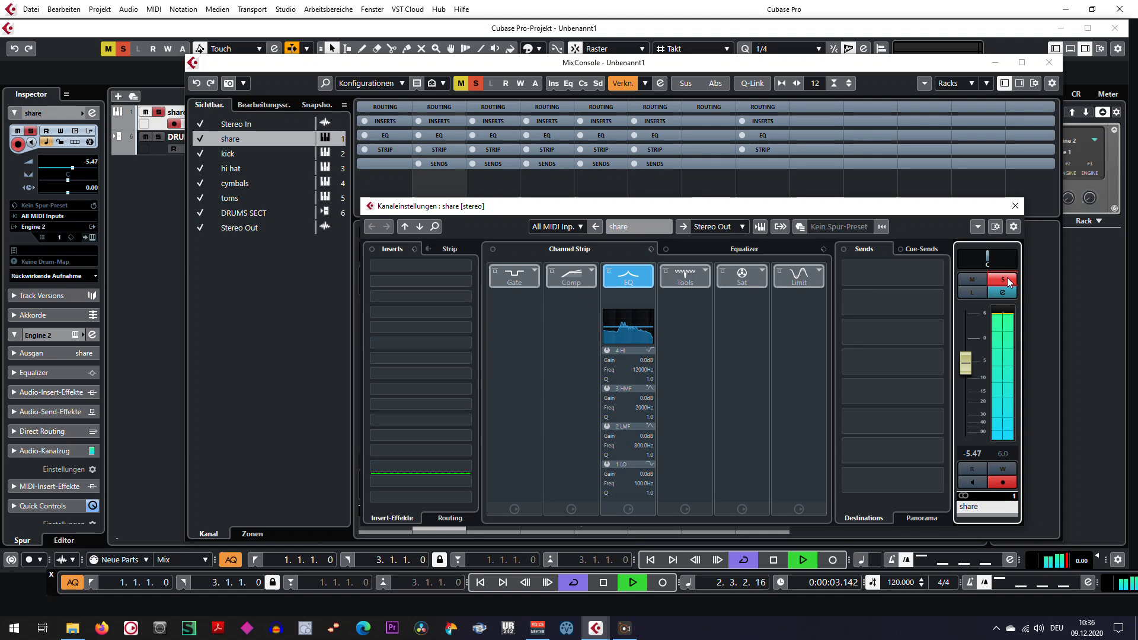
pyautogui.click(459, 266)
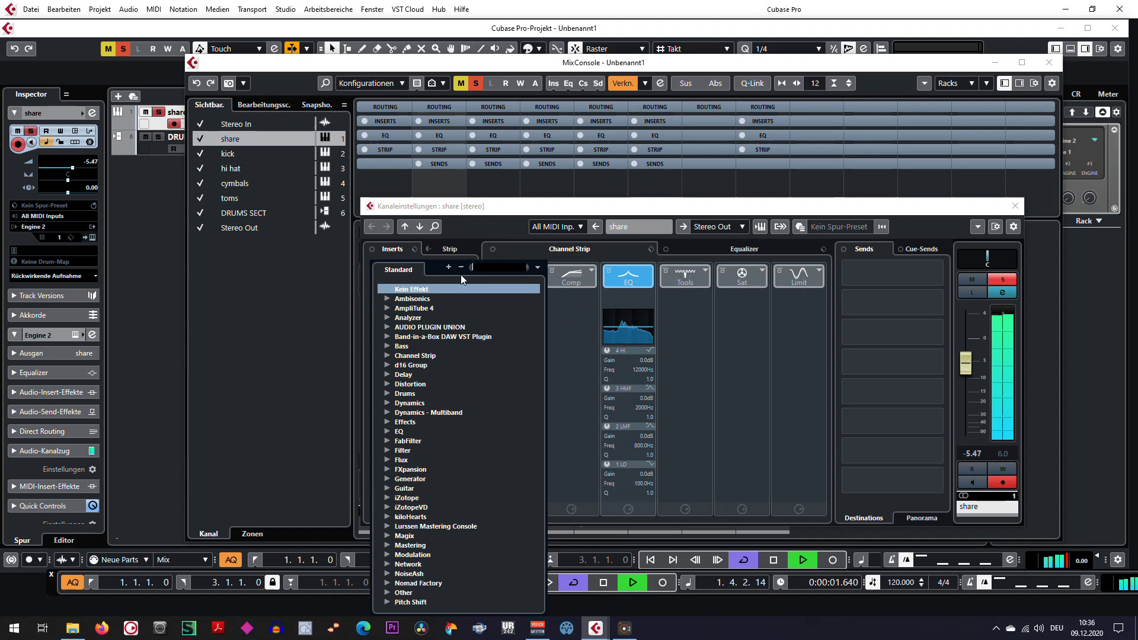
pyautogui.click(386, 392)
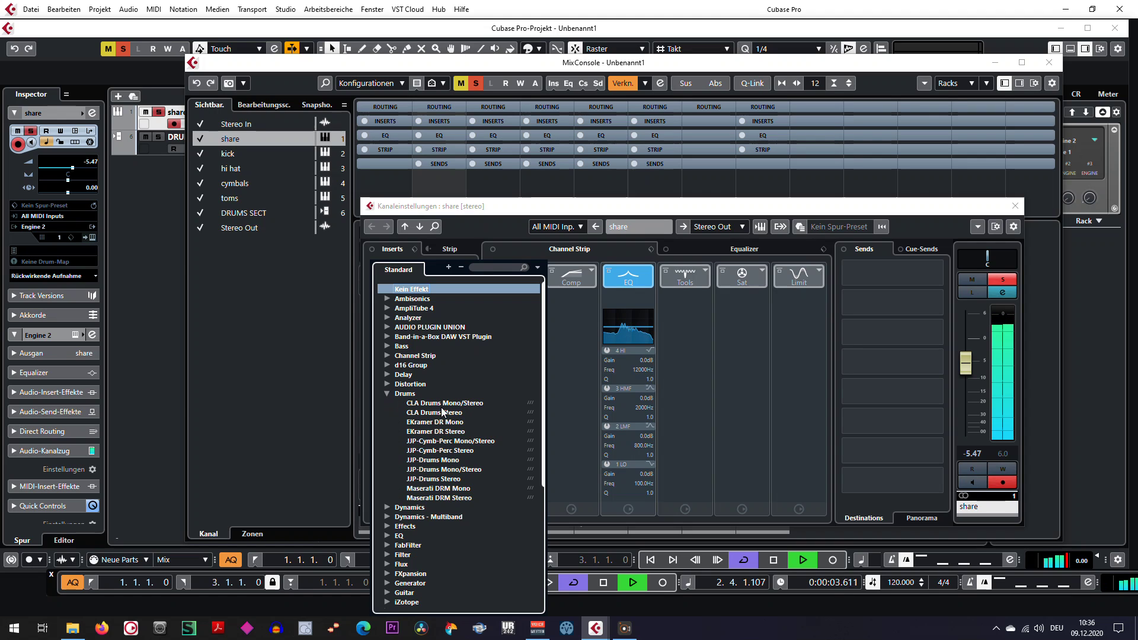
pyautogui.click(439, 498)
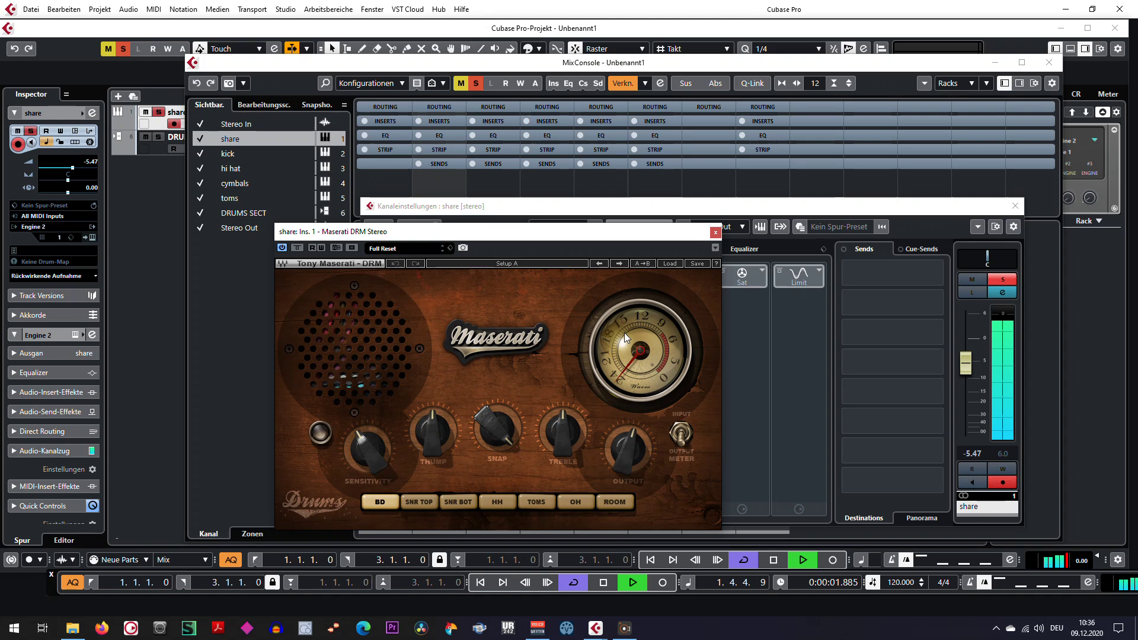
# - Load the SNR factory preset YN Snare Drum 2 in the Maserati DRM plug-in
pyautogui.click(669, 263)
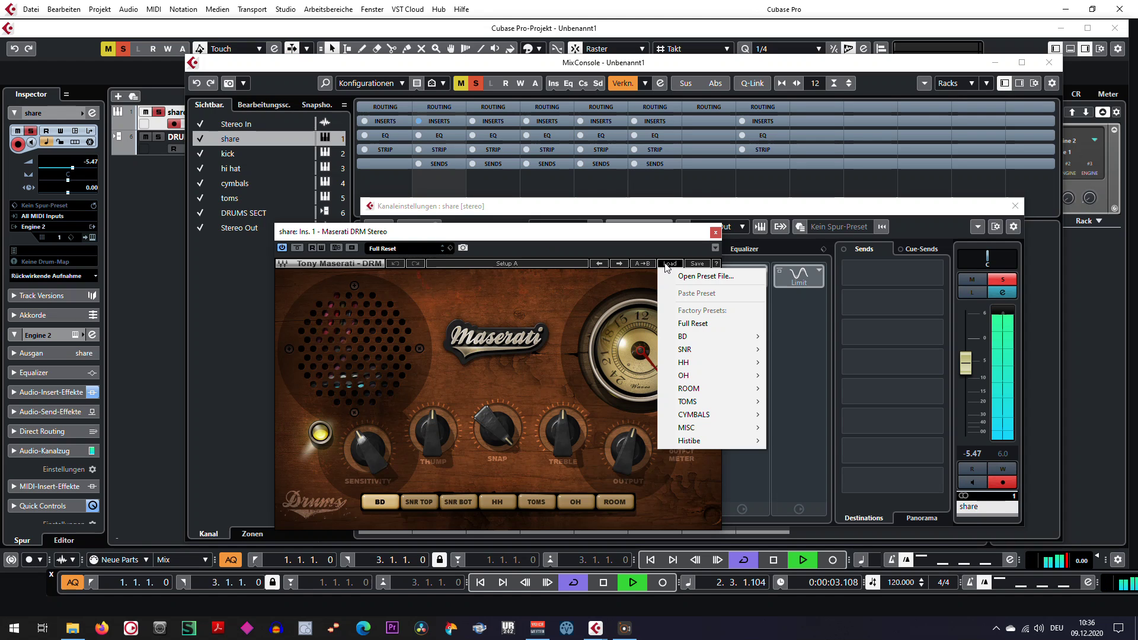
pyautogui.moveTo(698, 350)
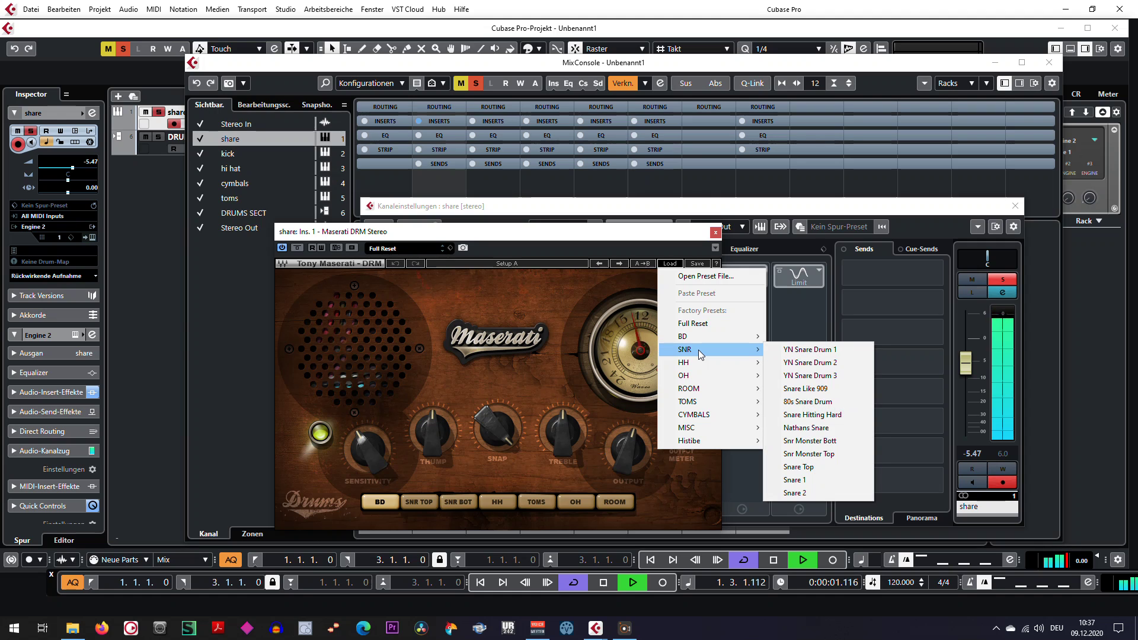
pyautogui.click(809, 362)
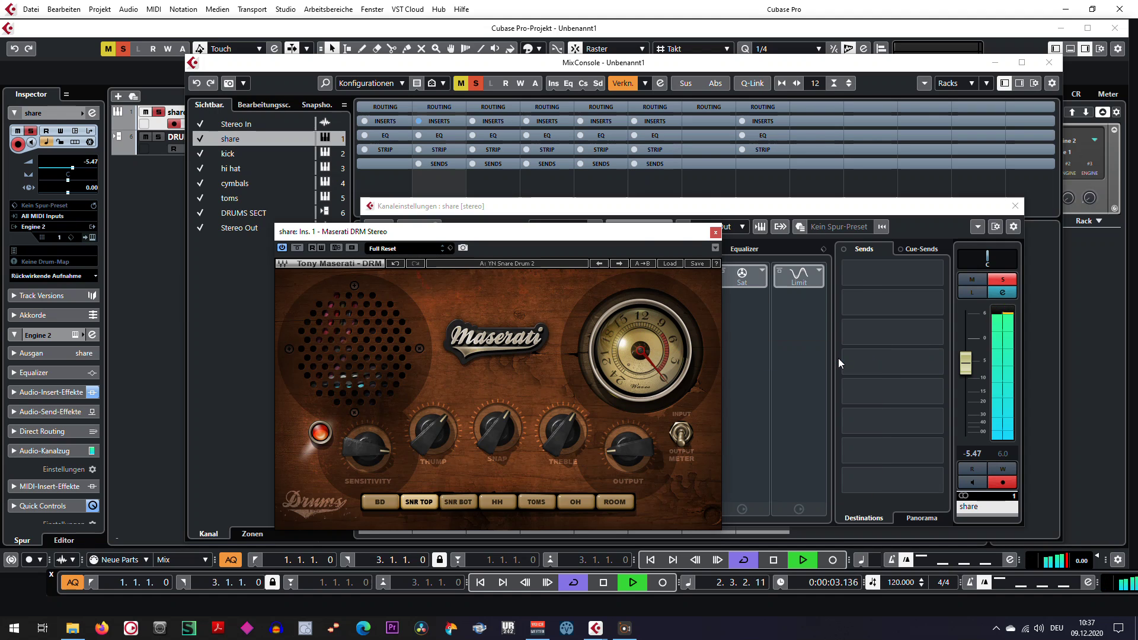
# - Unsolo the share channel, lower its fader to about -6.25 dB and close the plug-in and channel settings windows
pyautogui.click(1003, 280)
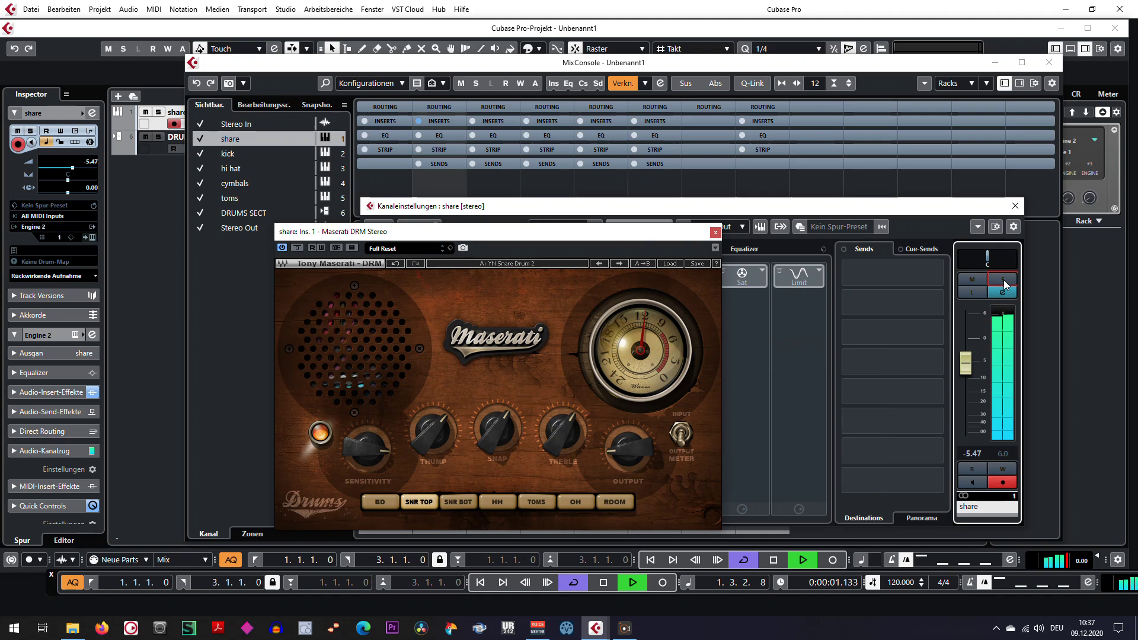
pyautogui.scroll(1, 966, 360)
pyautogui.moveTo(968, 360); pyautogui.dragTo(968, 367)
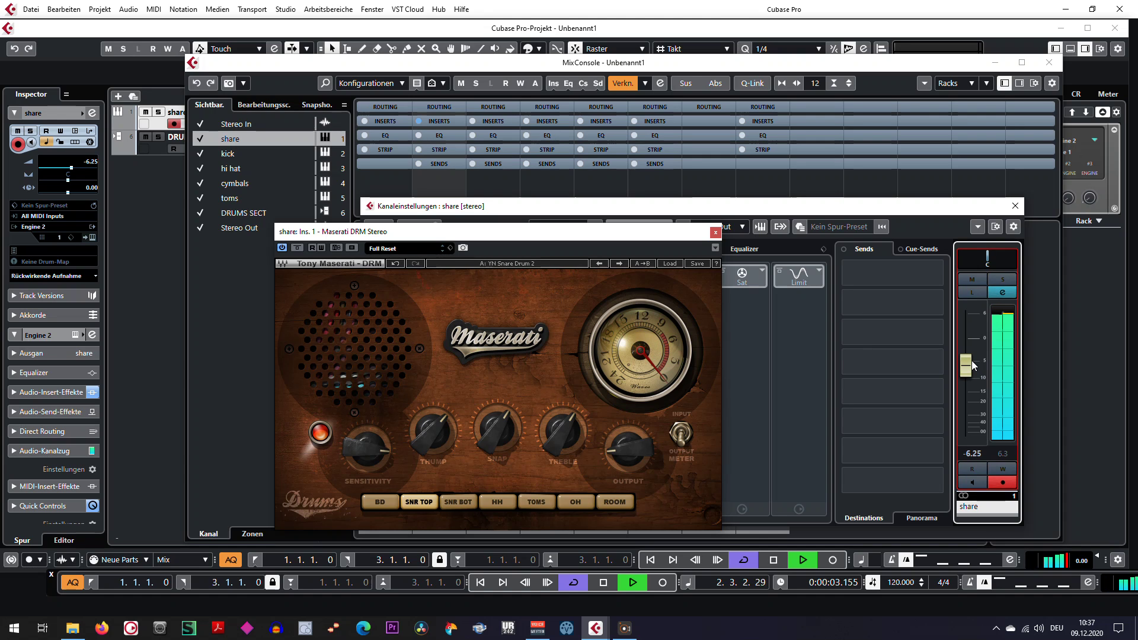
pyautogui.click(716, 232)
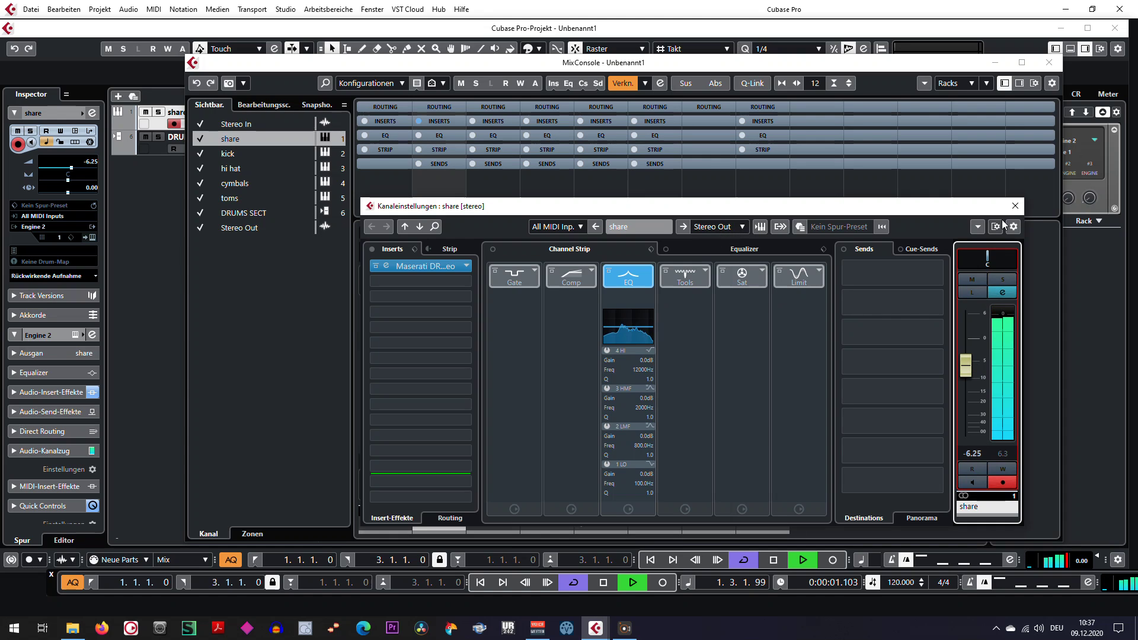
pyautogui.click(1015, 206)
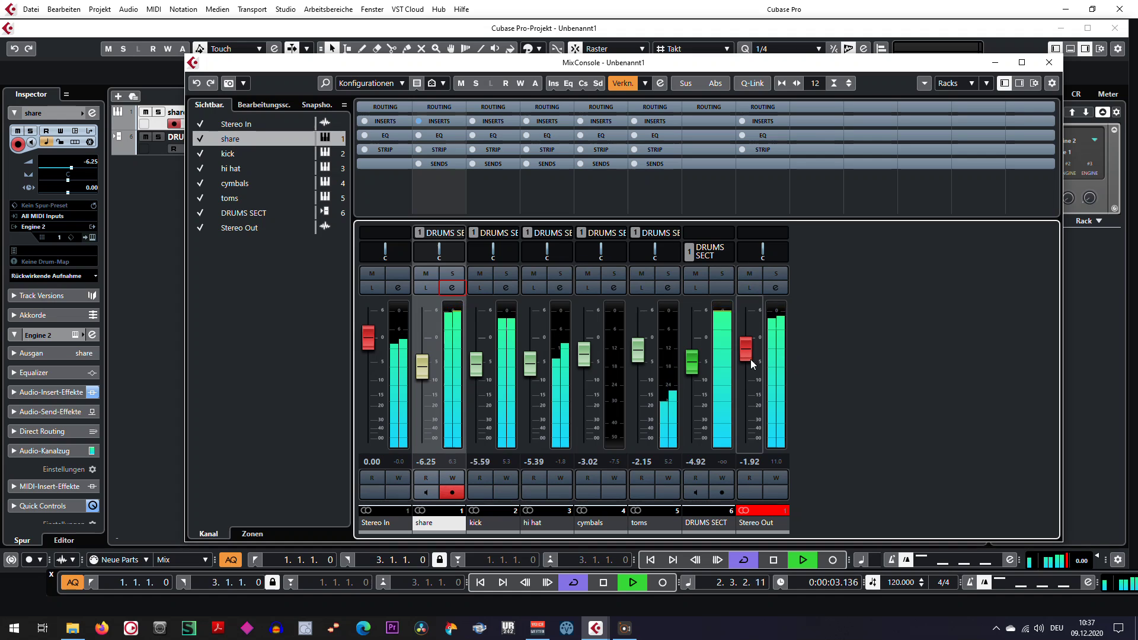
# - Lower the DRUMS SECT VCA fader in two stages to about -9.74 dB and reset the Stereo Out peak reading
pyautogui.moveTo(695, 367)
pyautogui.mouseDown()
pyautogui.moveTo(699, 387)
pyautogui.moveTo(693, 373)
pyautogui.mouseUp()
pyautogui.click(762, 513)
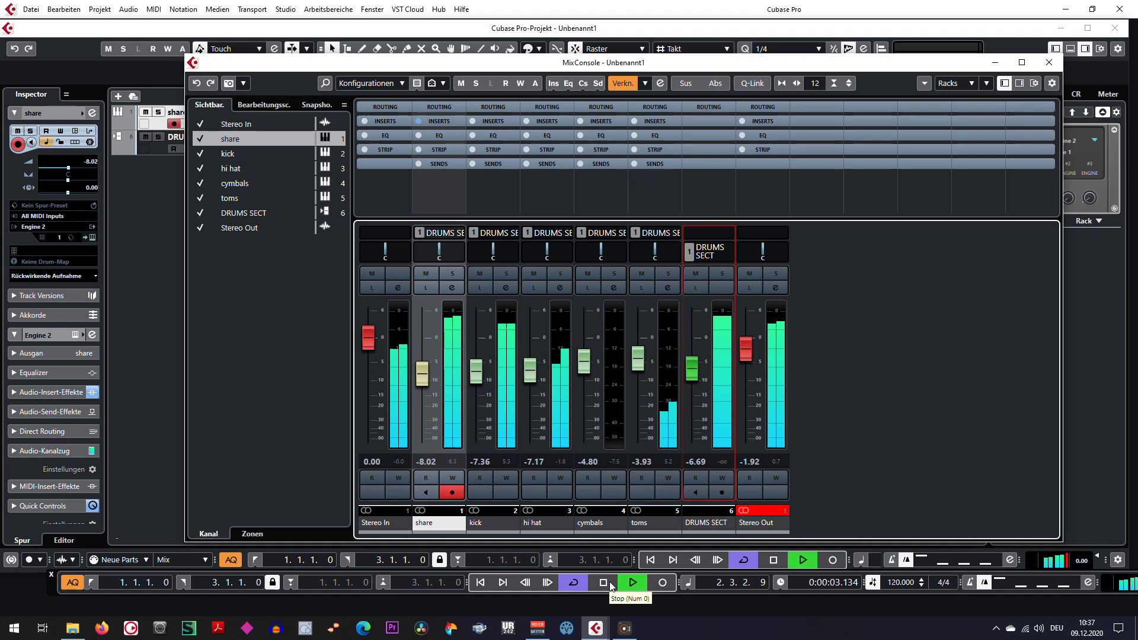
pyautogui.moveTo(692, 380); pyautogui.dragTo(692, 391)
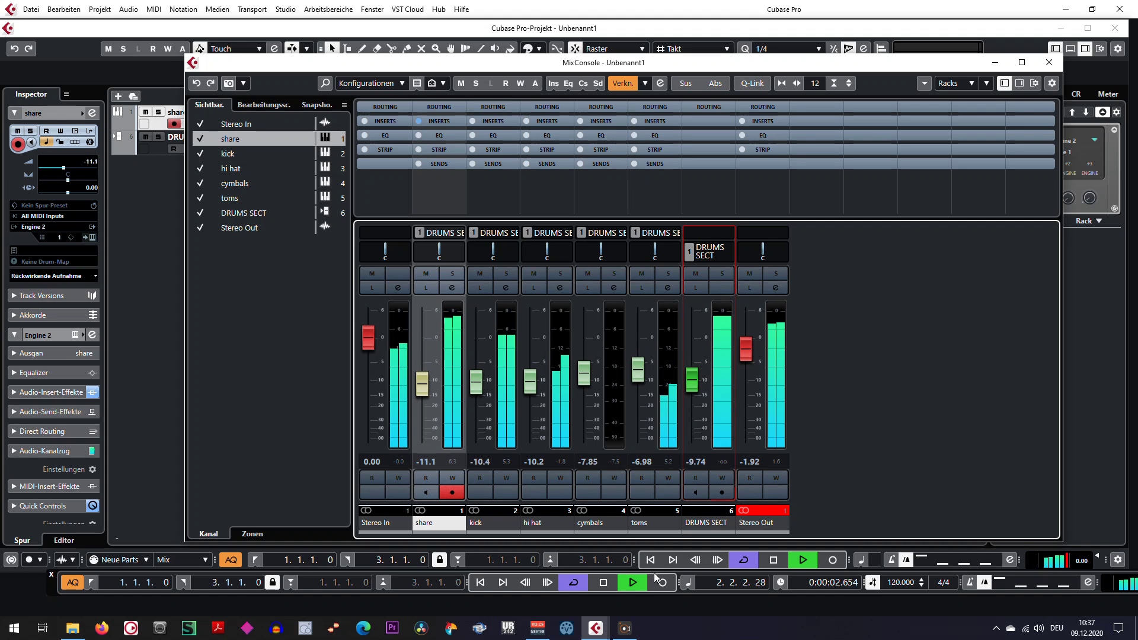
# - Stop playback and close the MixConsole window
pyautogui.click(603, 582)
pyautogui.click(1057, 64)
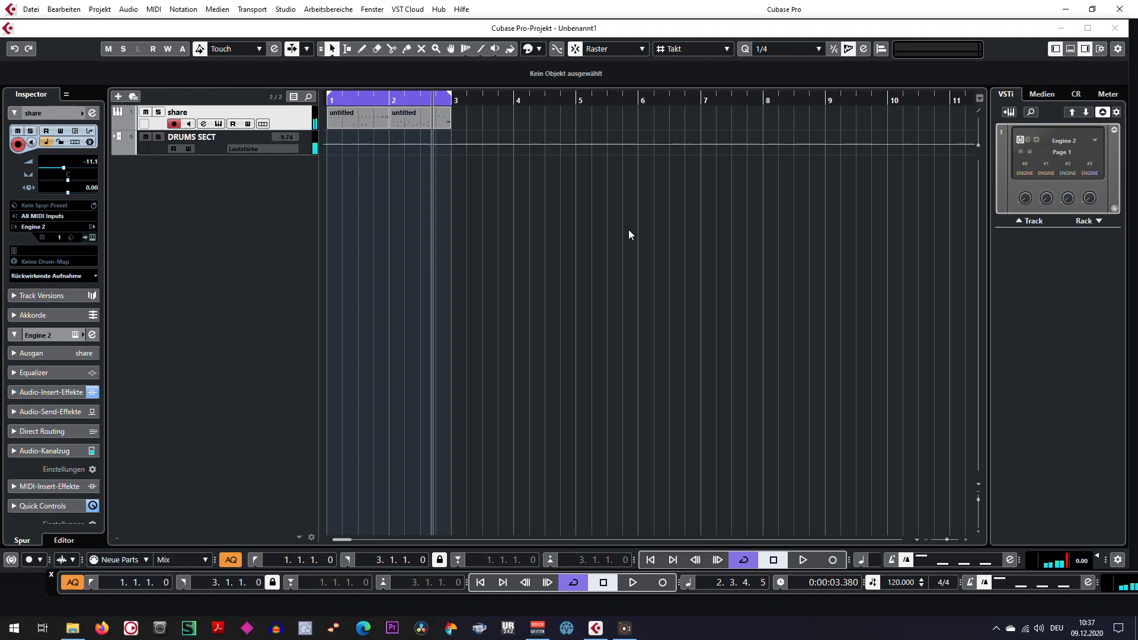
# - Enlarge the track rows and add six volume automation points along the DRUMS SECT track's line across bars 1 and 2
pyautogui.click(148, 154)
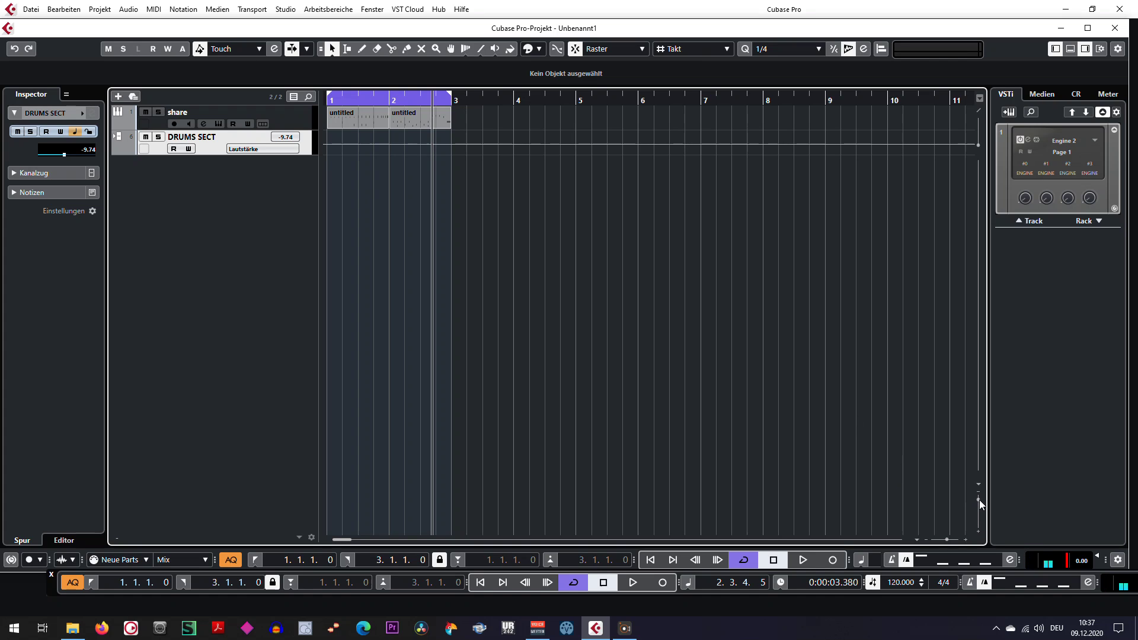
pyautogui.moveTo(979, 500); pyautogui.dragTo(979, 503)
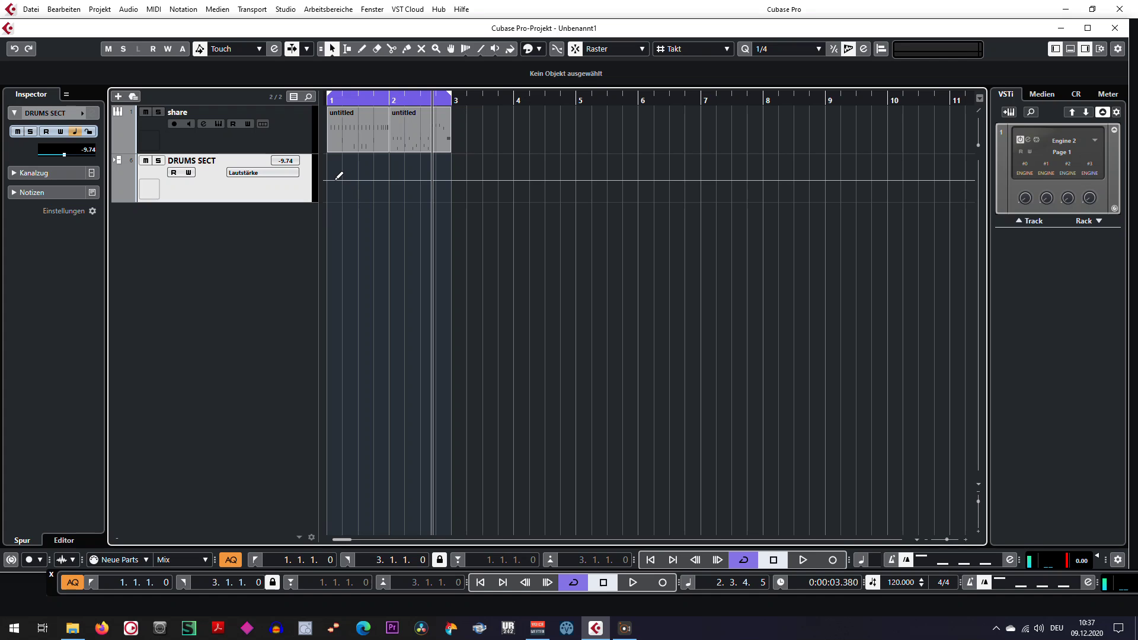
pyautogui.click(332, 180)
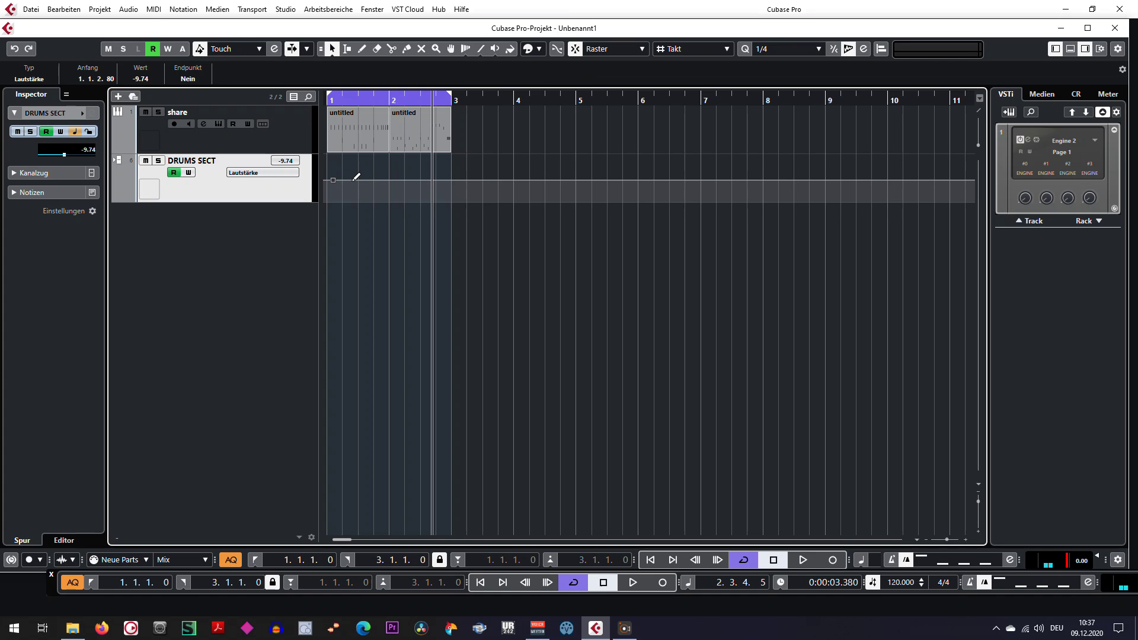
pyautogui.click(351, 180)
pyautogui.click(373, 179)
pyautogui.click(400, 180)
pyautogui.click(449, 179)
pyautogui.click(422, 180)
# - Reshape the DRUMS SECT volume curve with dips and rises, including about -22.1 at beat 4 of bar 1 and -8.08 early in bar 2
pyautogui.moveTo(946, 541); pyautogui.dragTo(948, 539)
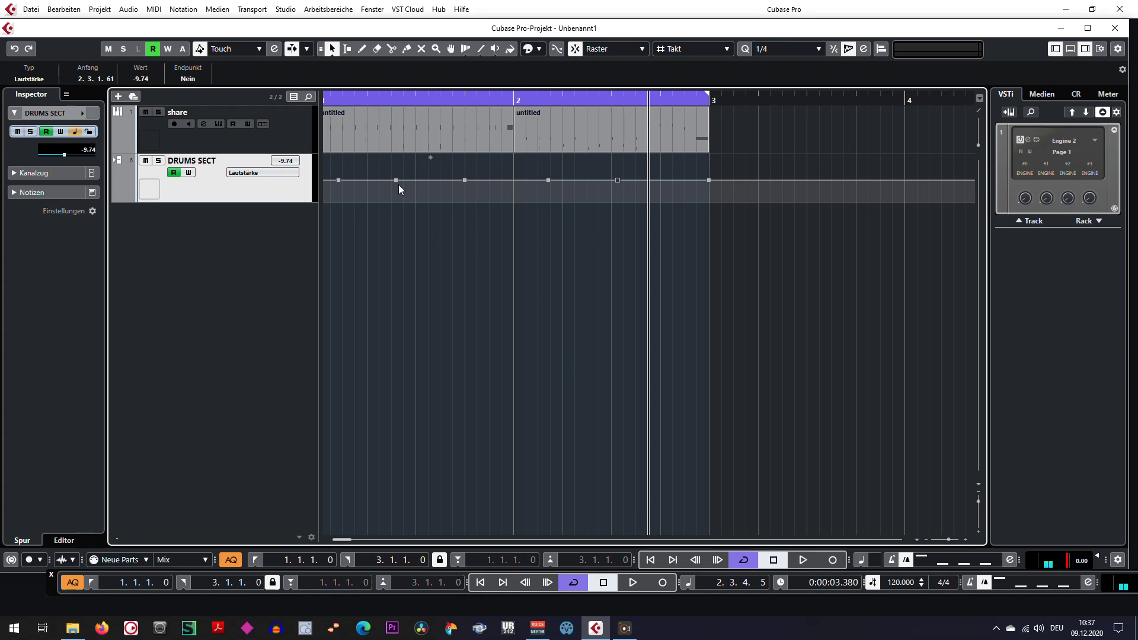
pyautogui.moveTo(396, 180); pyautogui.dragTo(400, 182)
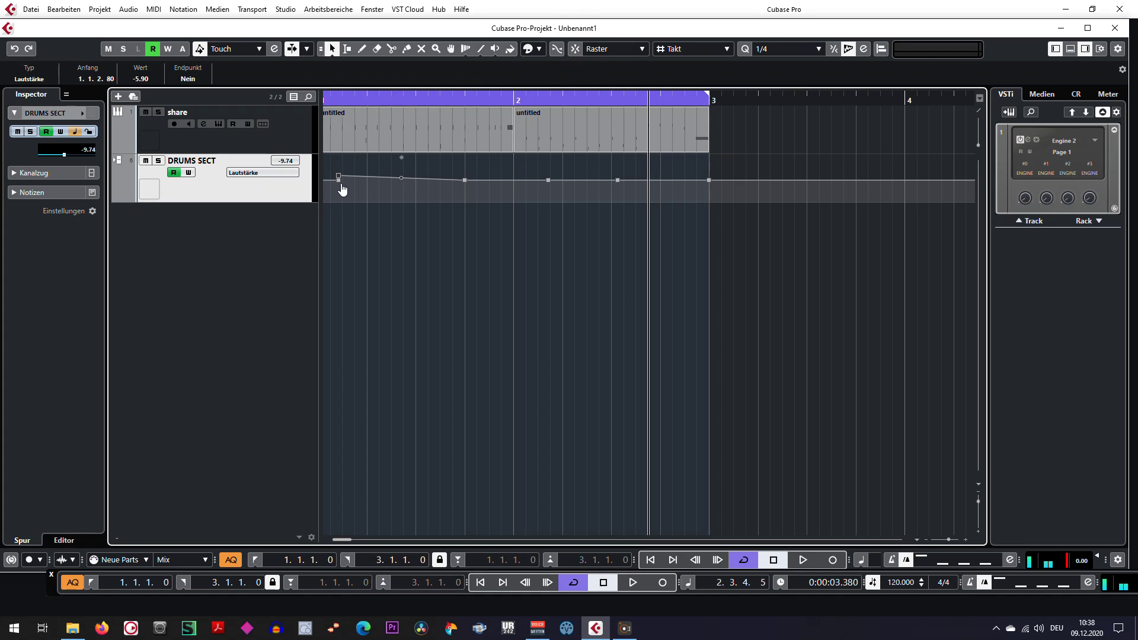
pyautogui.moveTo(342, 184); pyautogui.dragTo(465, 198)
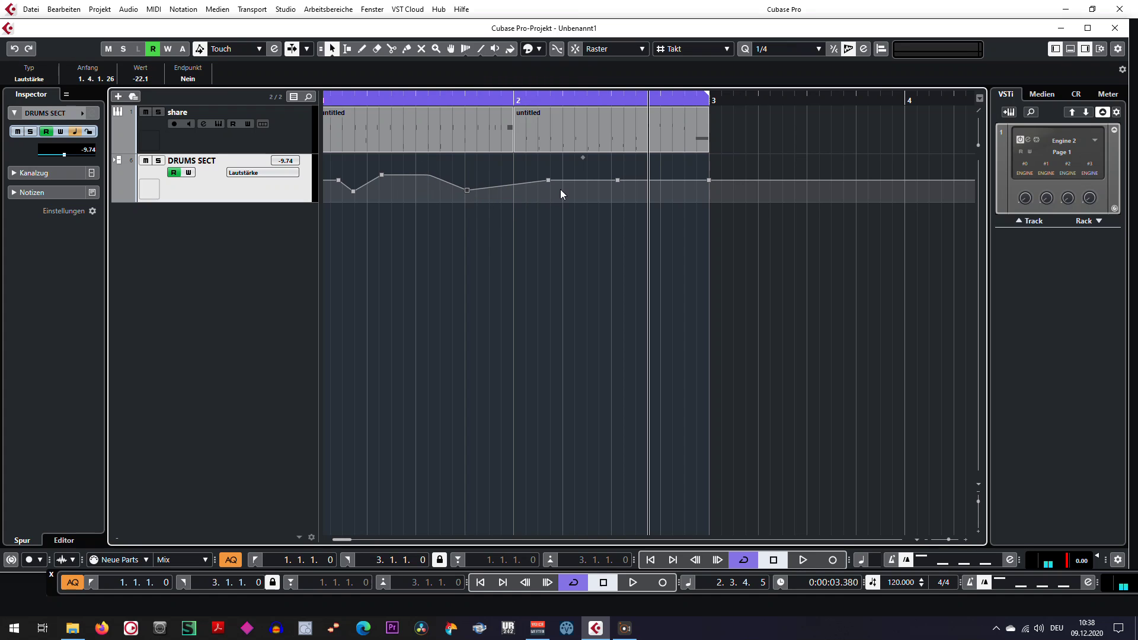
pyautogui.moveTo(550, 188); pyautogui.dragTo(551, 186)
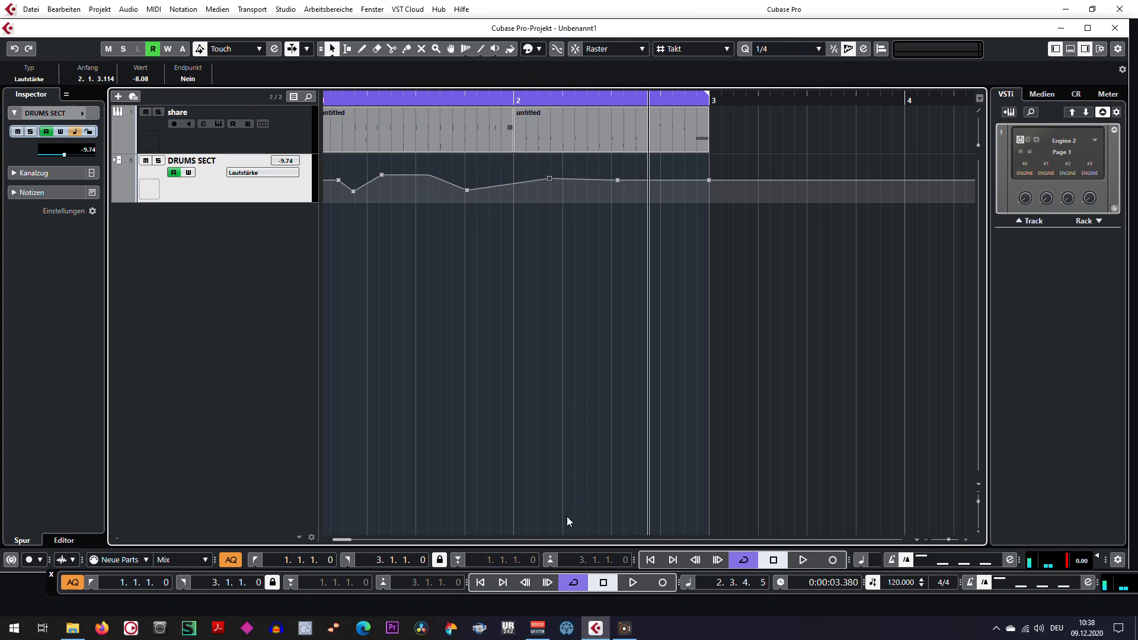
# - Play the loop from the start, check the DRUMS SECT fader's automation in the MixConsole, close the console and stop playback
pyautogui.click(480, 579)
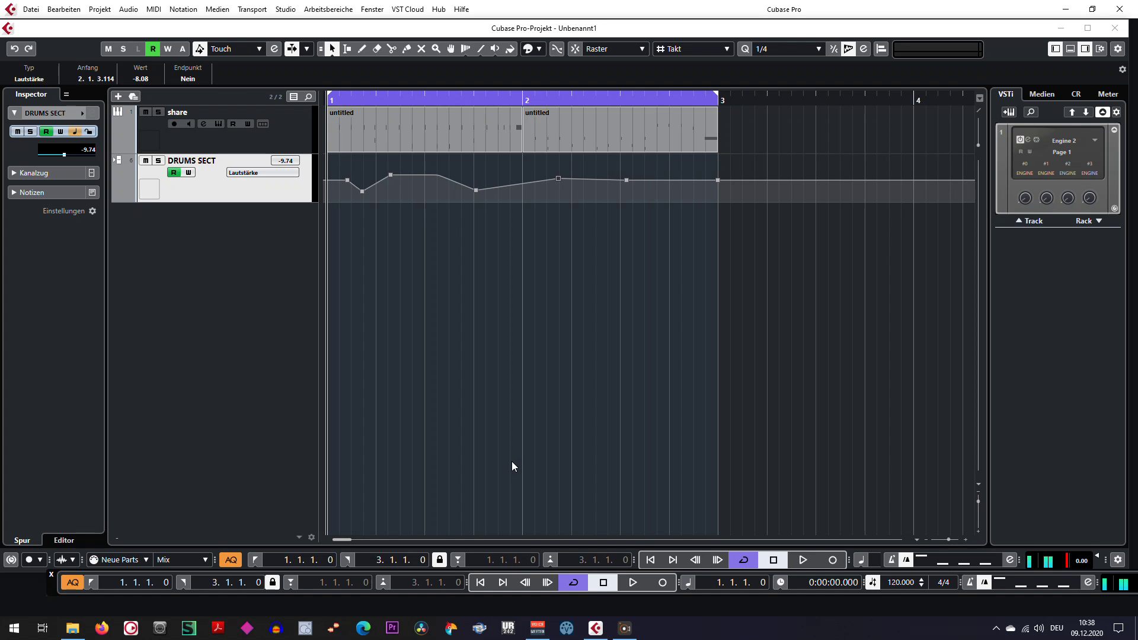
pyautogui.press('F3')
pyautogui.press('space')
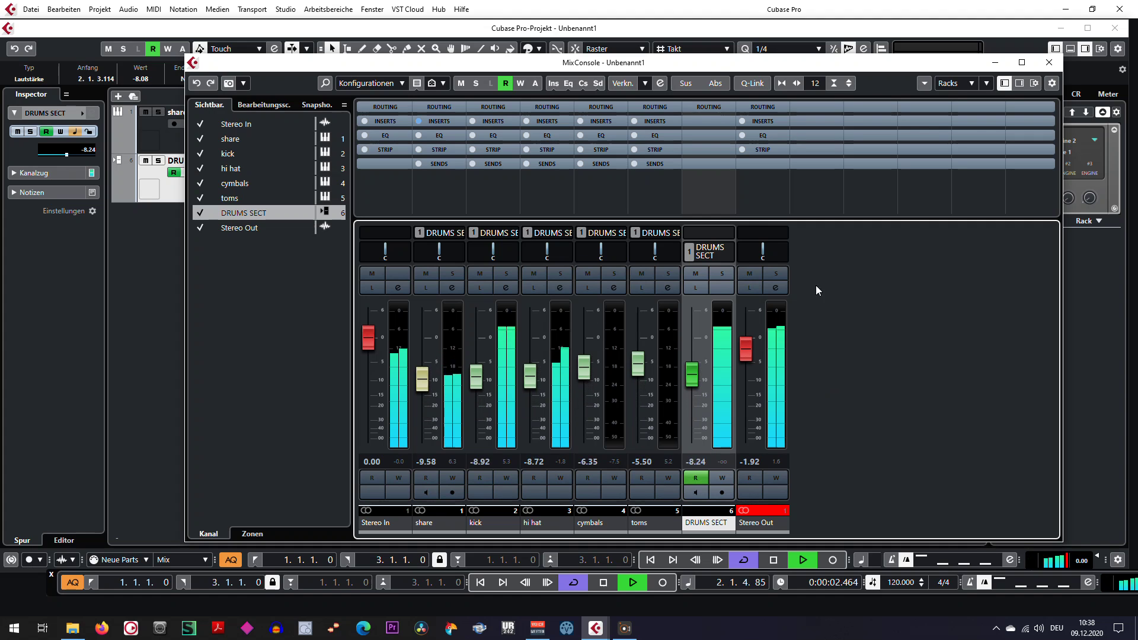
pyautogui.moveTo(685, 65); pyautogui.dragTo(534, 114)
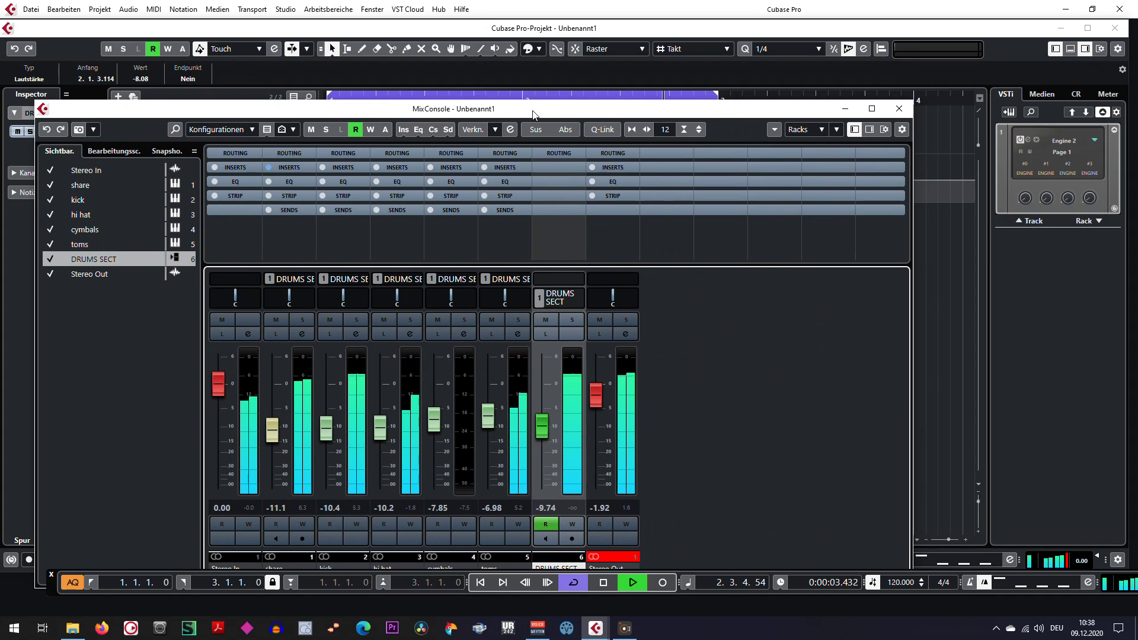
pyautogui.click(899, 109)
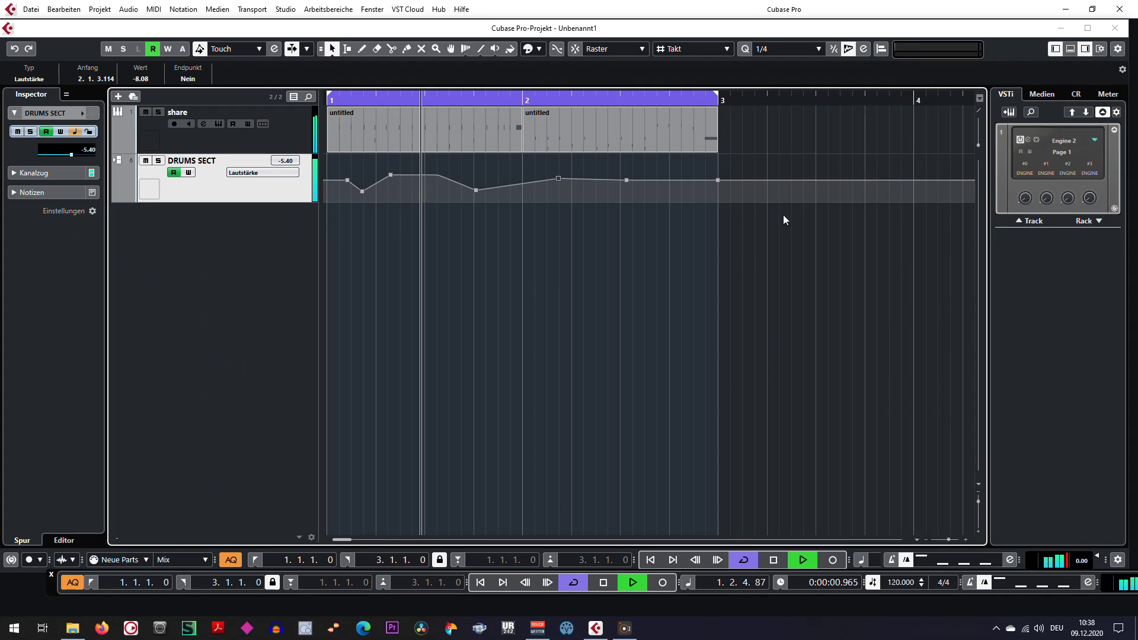
pyautogui.click(602, 588)
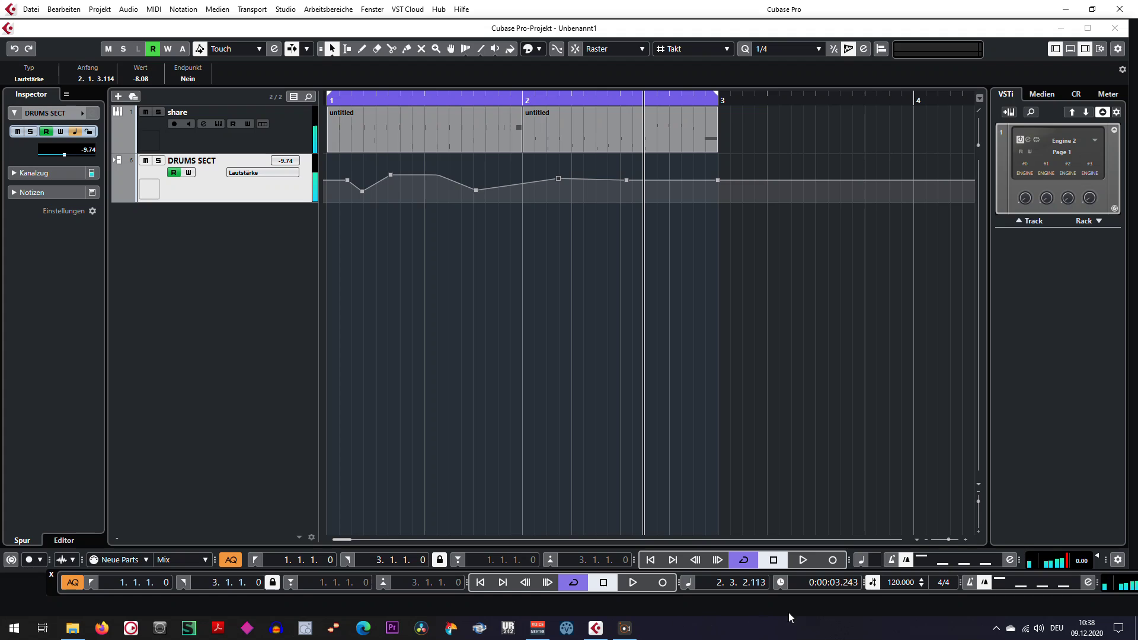
pyautogui.click(815, 612)
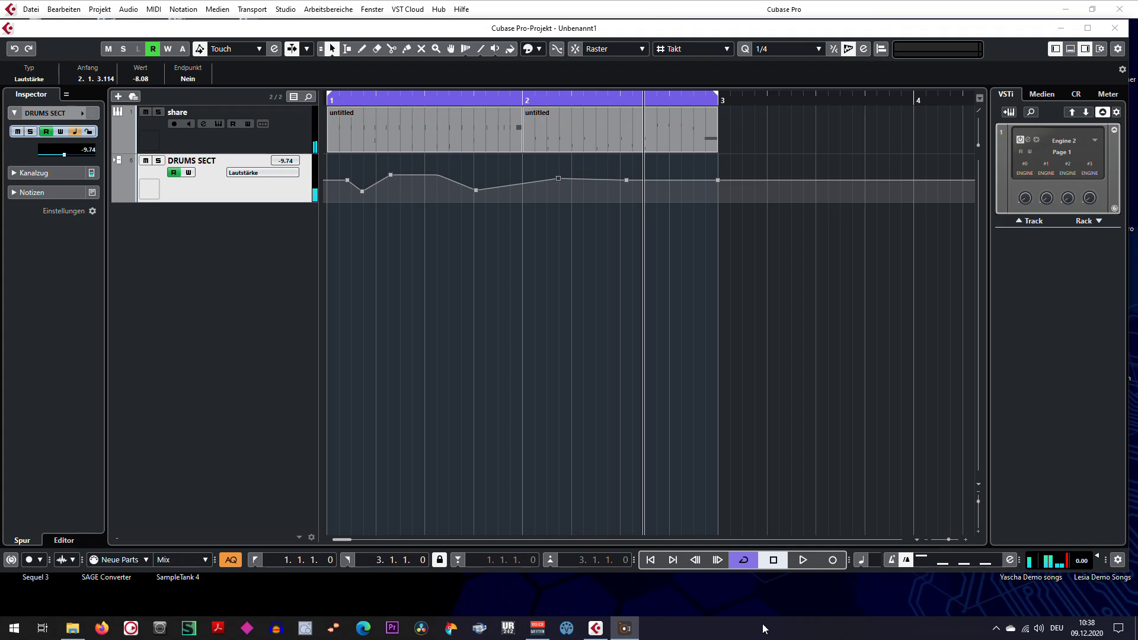